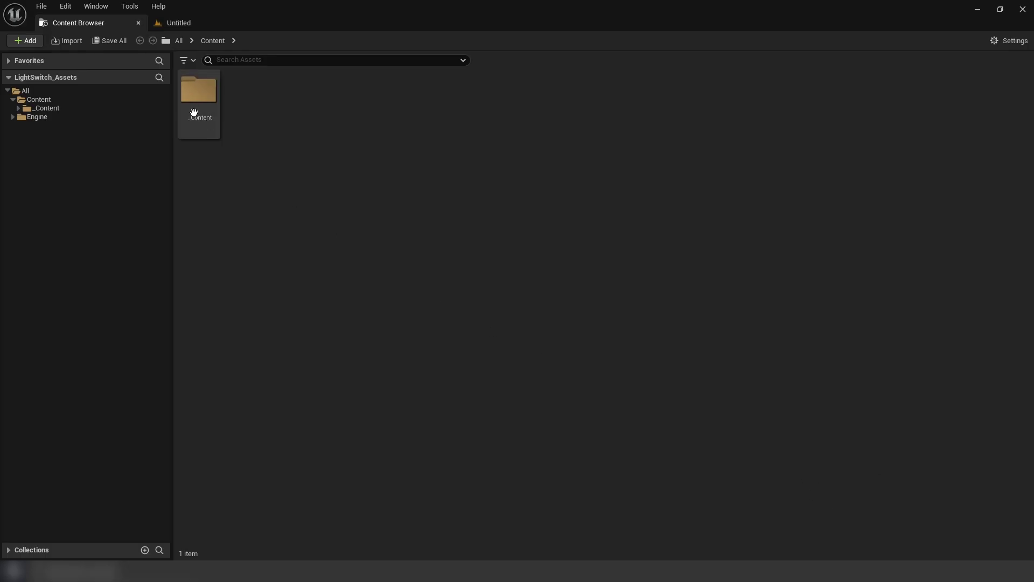
Migrate the _Content folder's assets into the LightSwitch_TUT project's Content folder
right_click(194, 114)
left_click(240, 275)
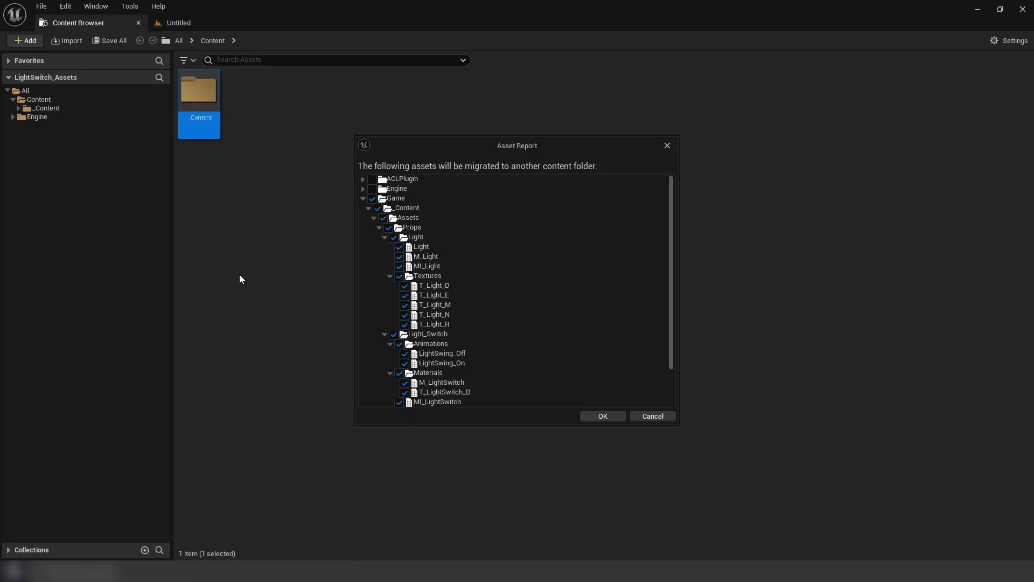
left_click(362, 198)
left_click(603, 416)
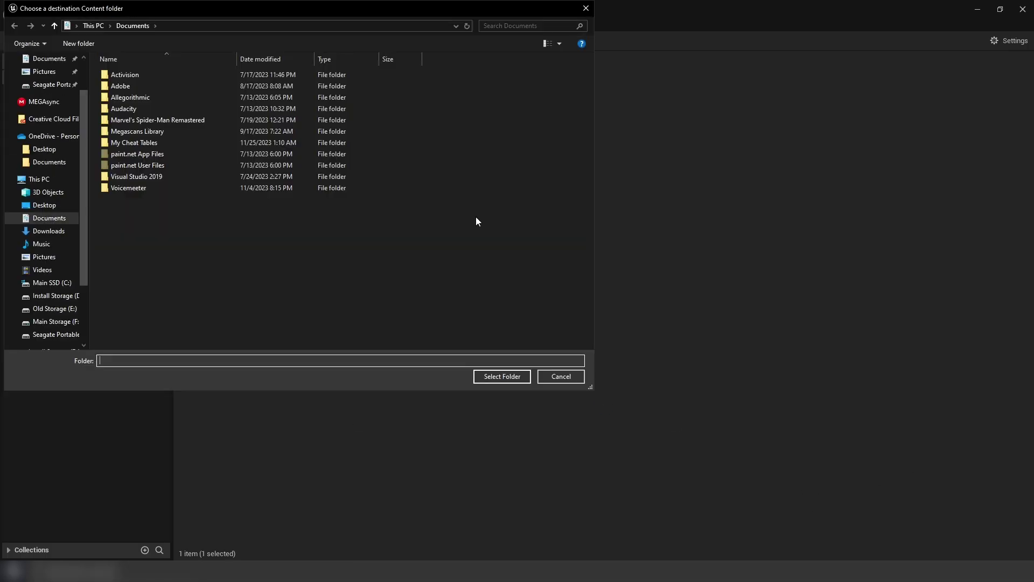
double_click(341, 157)
left_click(697, 448)
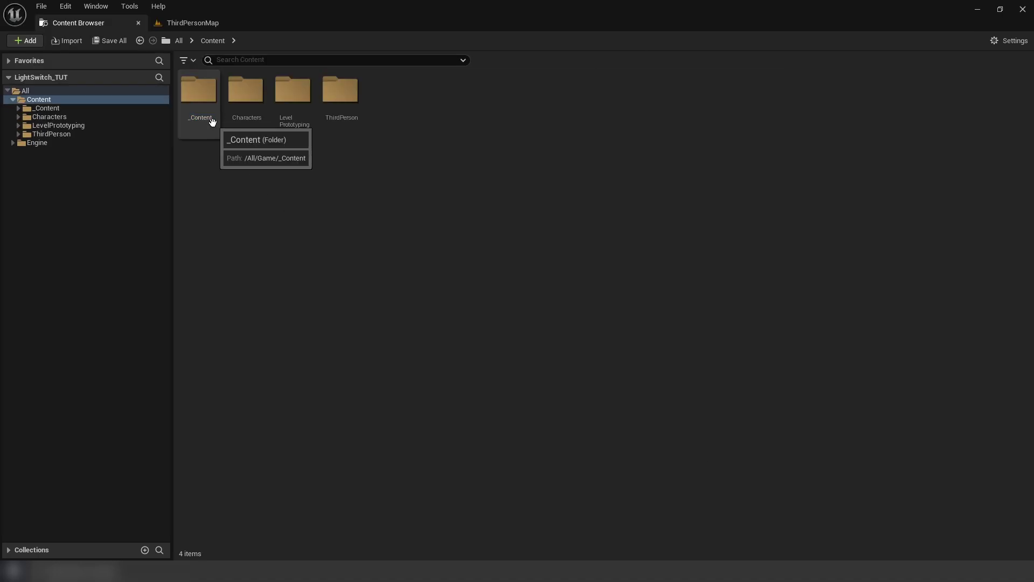
Create animation montages from both LightSwing animations in the migrated Animations folder
double_click(212, 119)
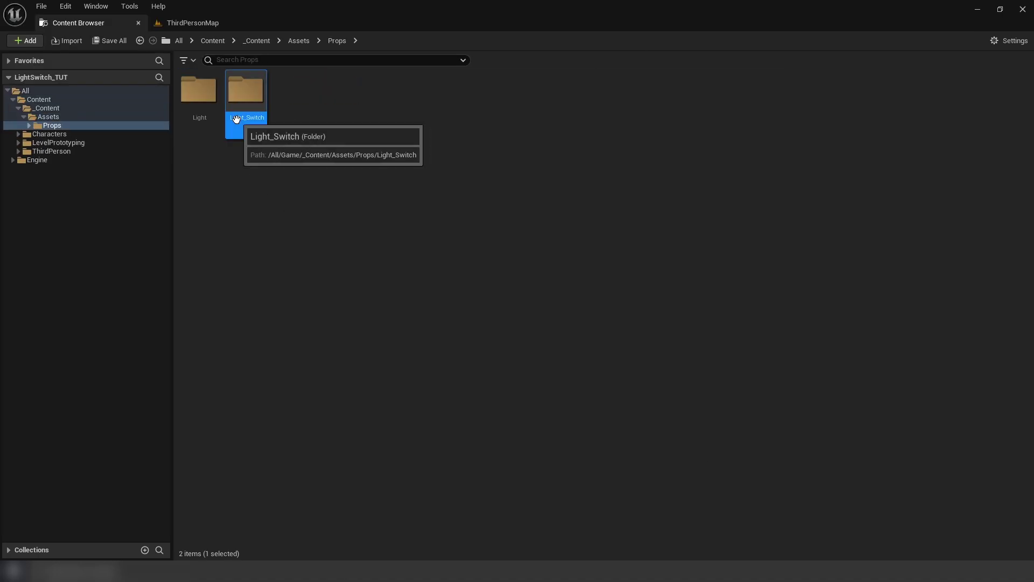
double_click(239, 119)
double_click(203, 125)
left_click(246, 129, "shift")
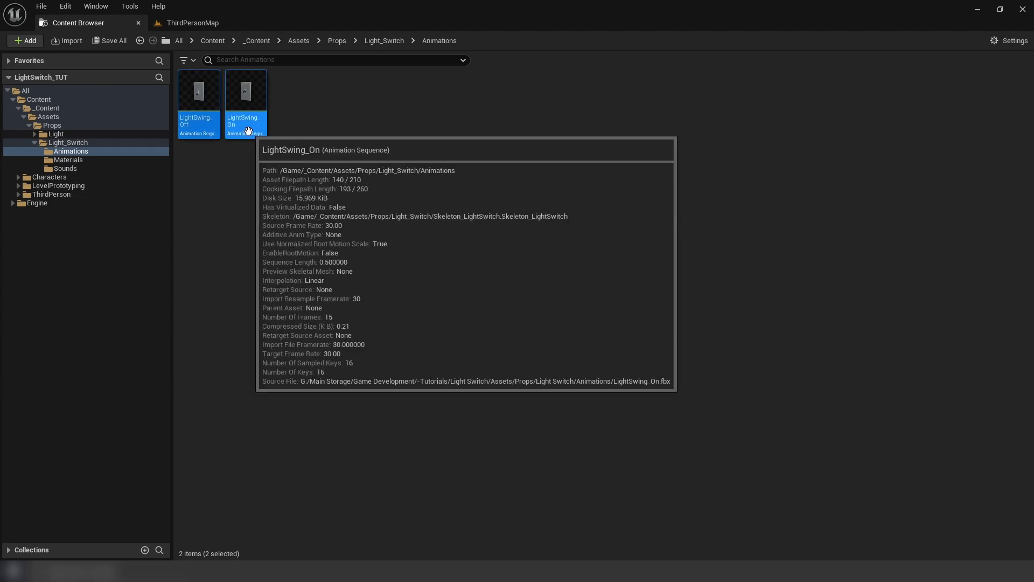
right_click(231, 132)
left_click(242, 114)
left_click(203, 113, "shift")
right_click(219, 128)
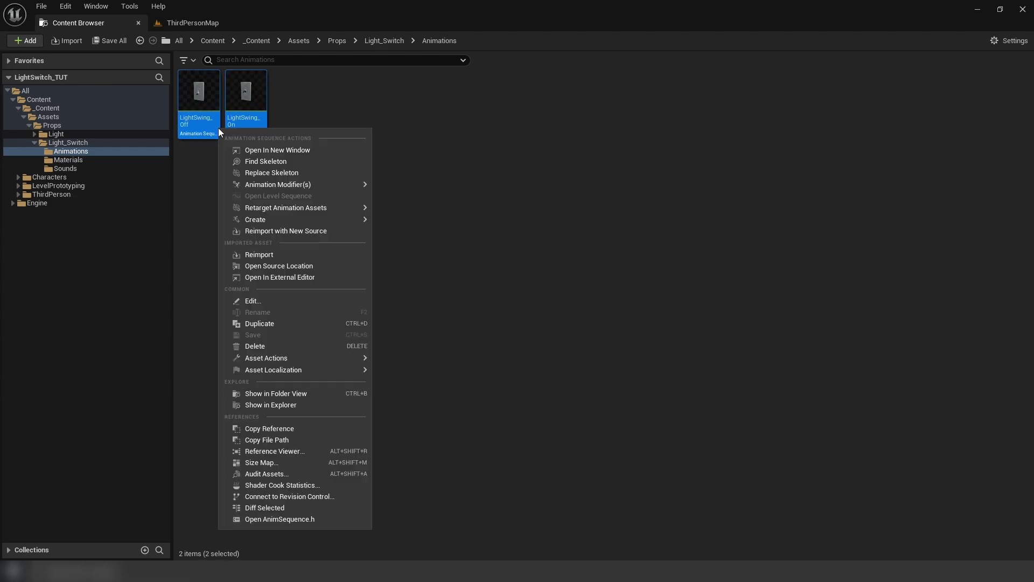
left_click(431, 234)
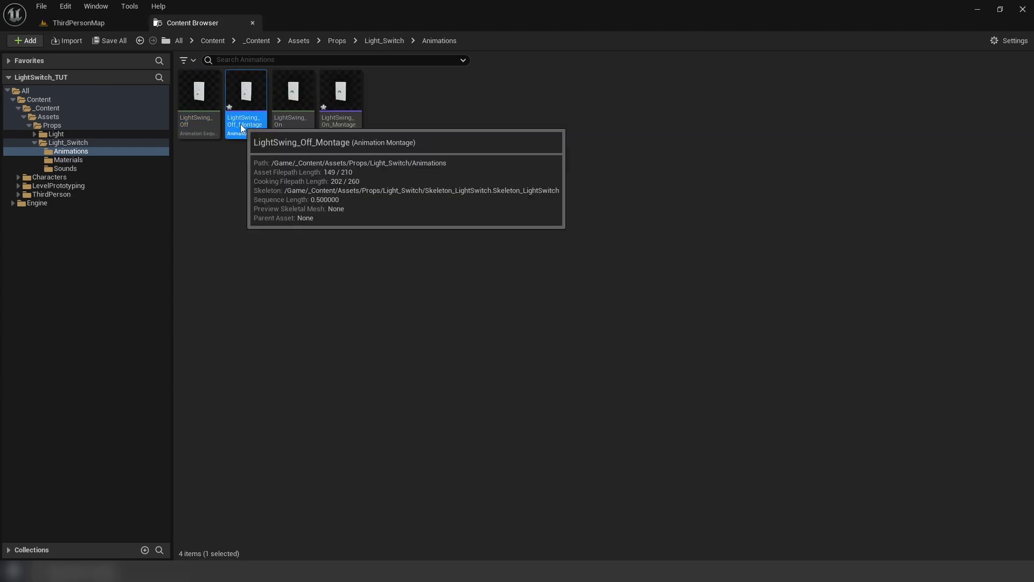
Adjust the blend in and blend out times of LightSwing_Off_Montage
double_click(243, 105)
left_click(111, 155)
left_click(128, 253)
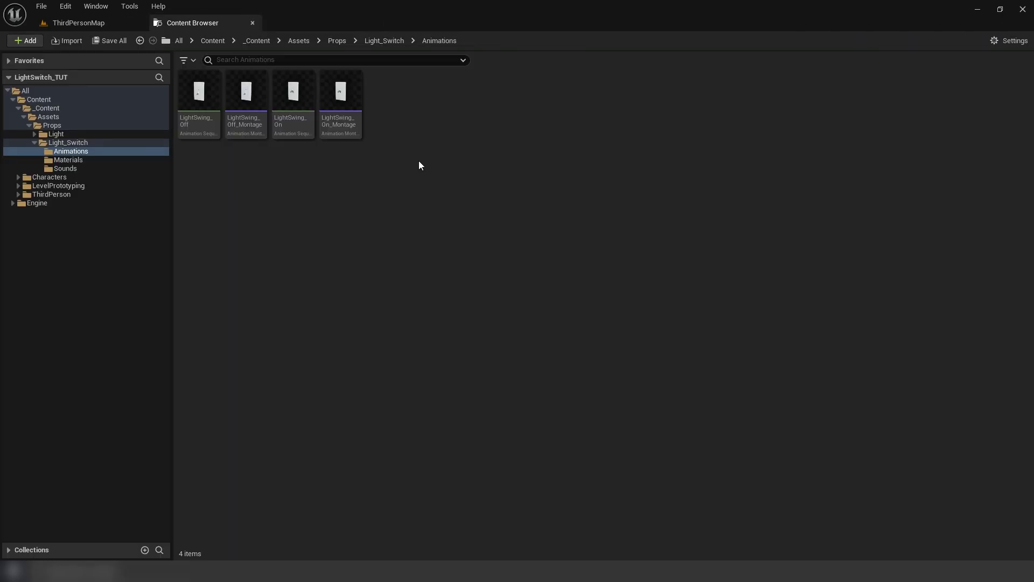
right_click(418, 161)
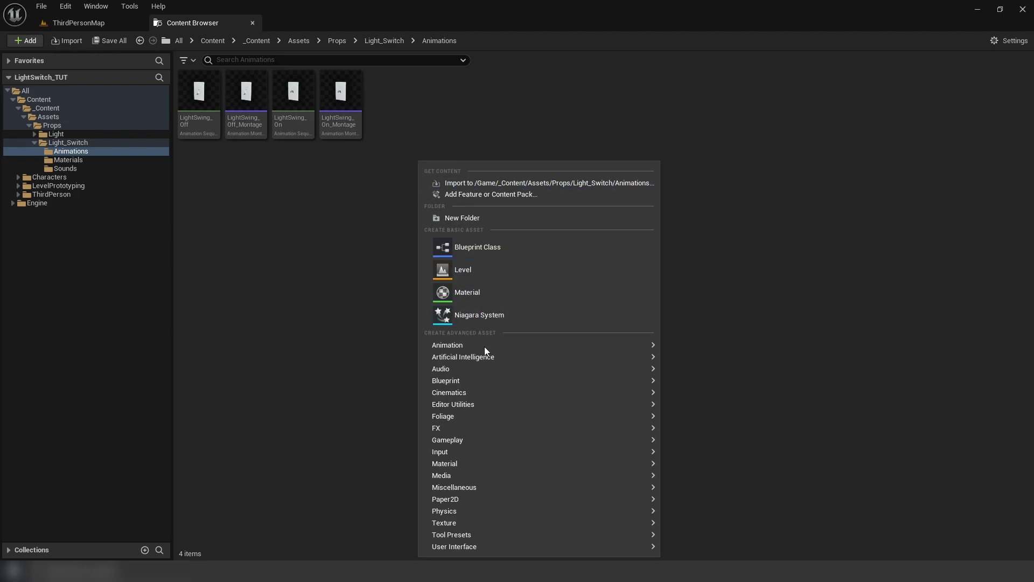
Create LightSwitch_AnimBP from the Skeleton_LightSwitch skeleton and open it
left_click(729, 335)
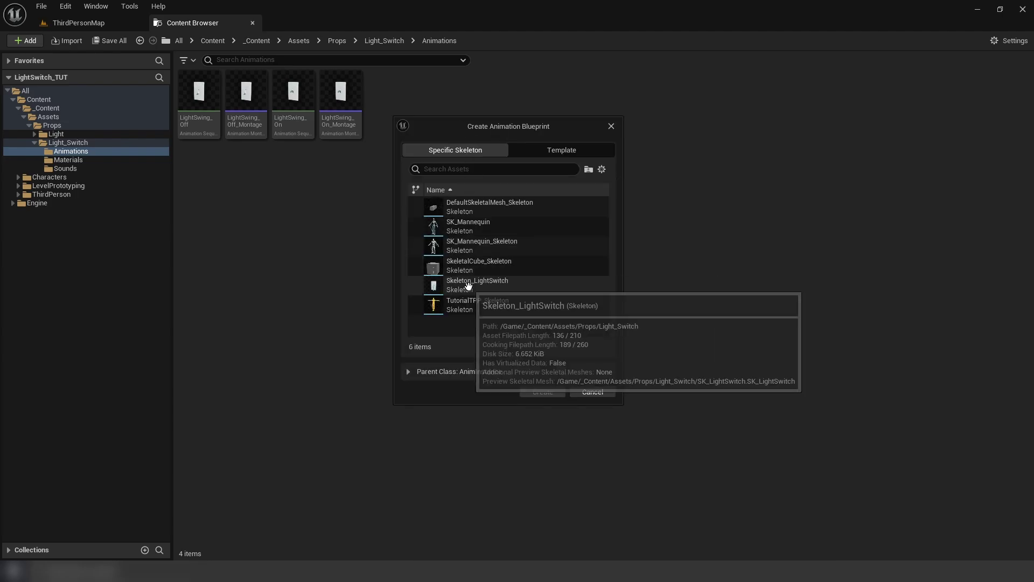
left_click(477, 285)
left_click(557, 395)
double_click(394, 106)
Add a default Slot node after Input Pose and wire it into Output Pose
right_click(479, 331)
key("Escape")
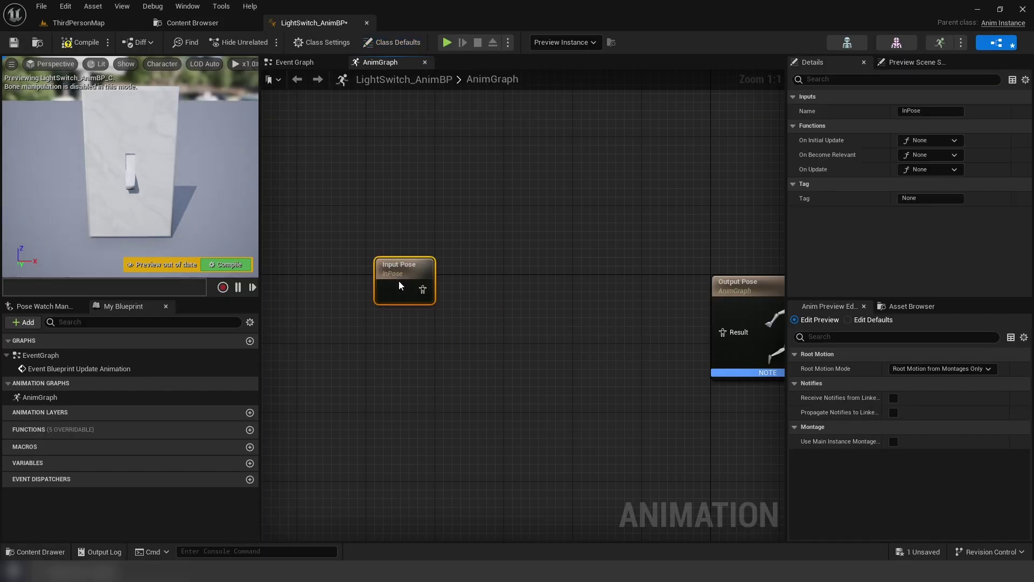
mouse_move(414, 307)
left_mouse_down()
mouse_move(453, 306)
mouse_move(463, 287)
left_mouse_up()
type("slot")
key("Return")
left_click_drag(511, 306, 723, 332)
left_click_drag(738, 283, 600, 283)
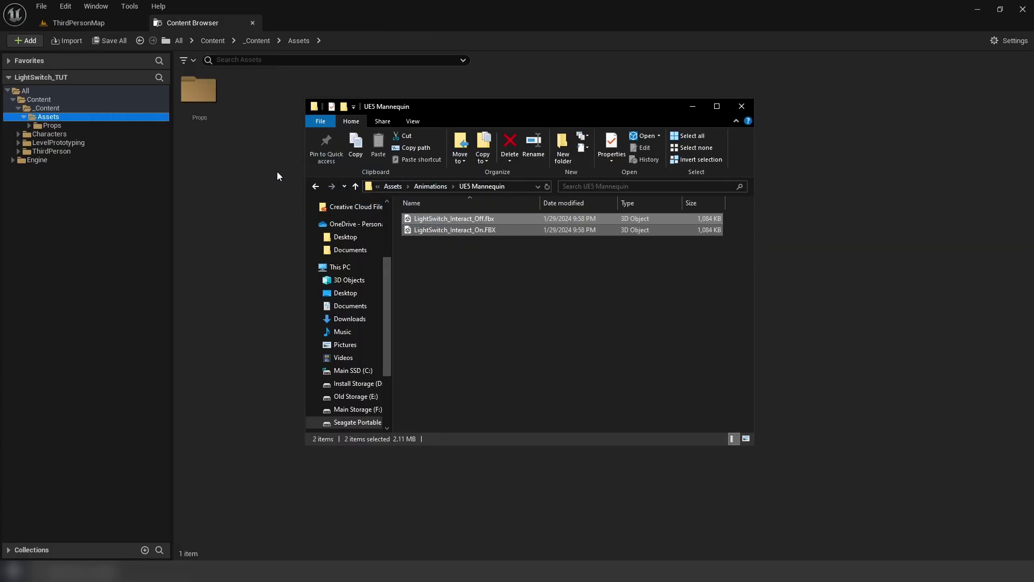
Import both LightSwitch_Interact FBX animations using the SK_Mannequin skeleton
left_click_drag(277, 172, 277, 171)
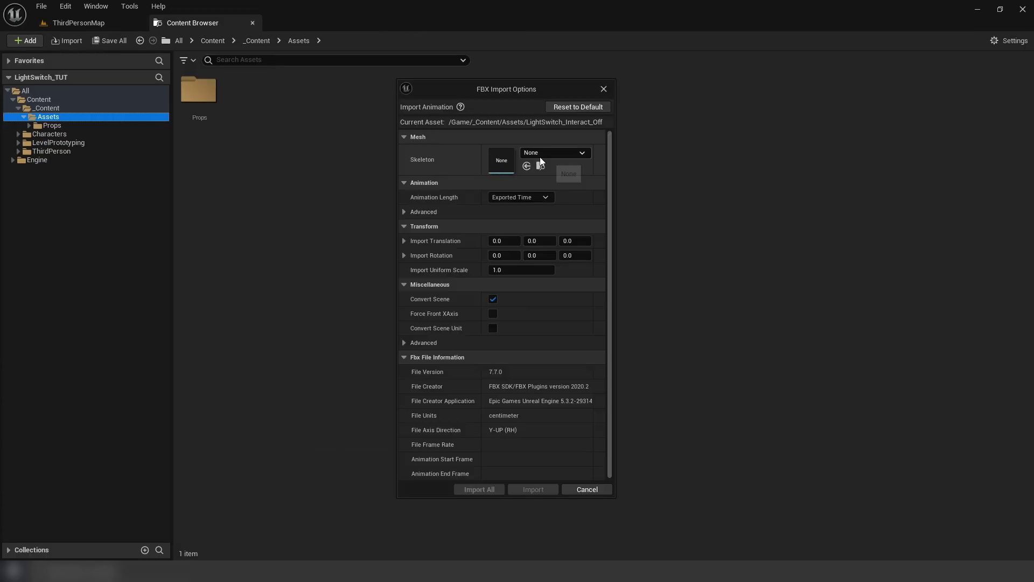
left_click(540, 154)
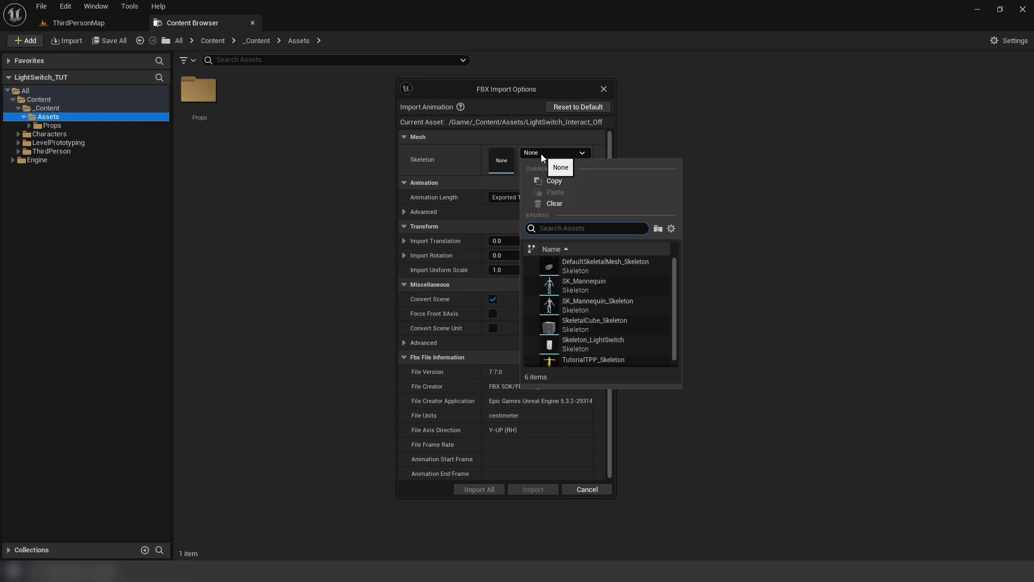
left_click(572, 290)
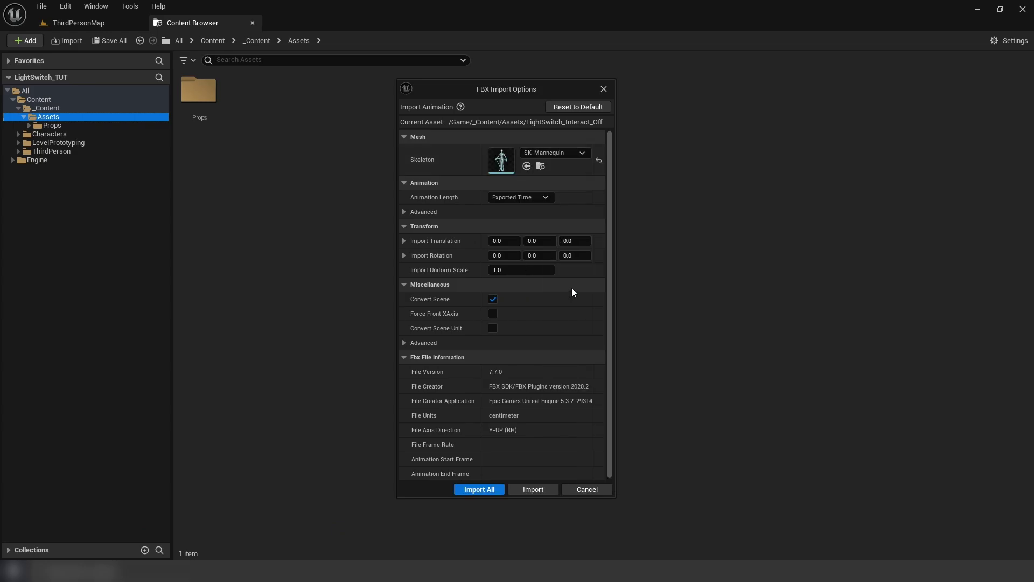
left_click(486, 490)
Create a Character folder and move both imported interact animations into it
right_click(331, 164)
left_click(343, 220)
type("Character")
key("Return")
left_click(293, 97)
left_click(340, 97, "shift")
left_click_drag(222, 145, 221, 146)
left_click(221, 147)
Create montages from the interact animations and adjust the blend in time
right_click(236, 132)
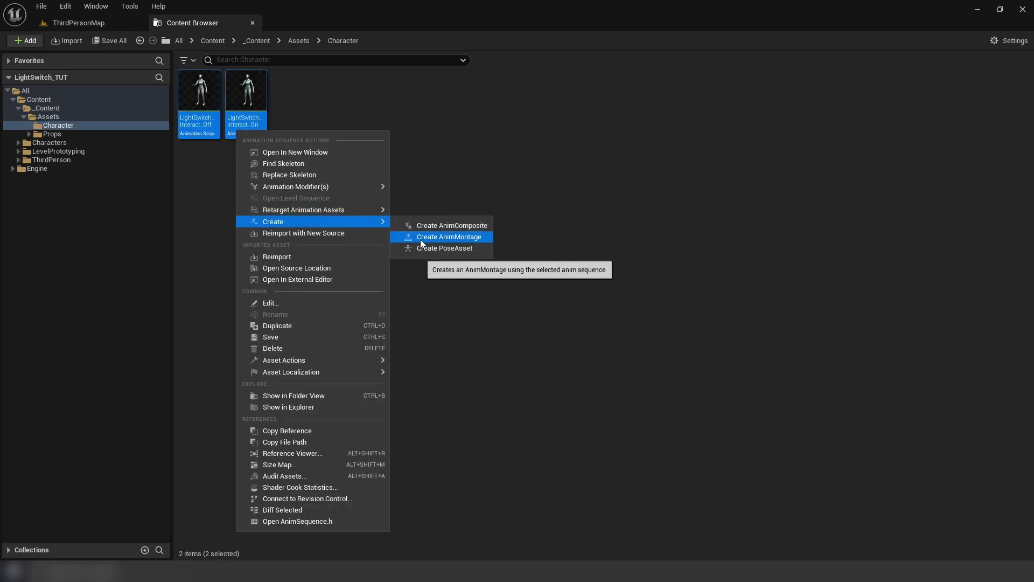
left_click(420, 239)
left_click_drag(540, 187, 420, 26)
left_click(140, 158)
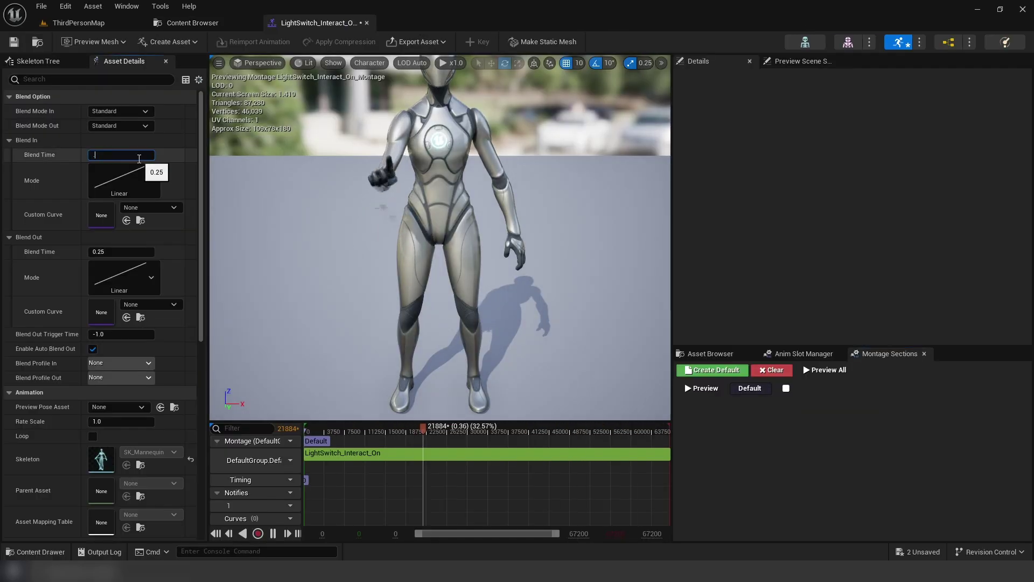
type("0.1")
Add a Right Arm slot in the Anim Slot Manager for the montage
left_click(804, 353)
left_click(720, 197)
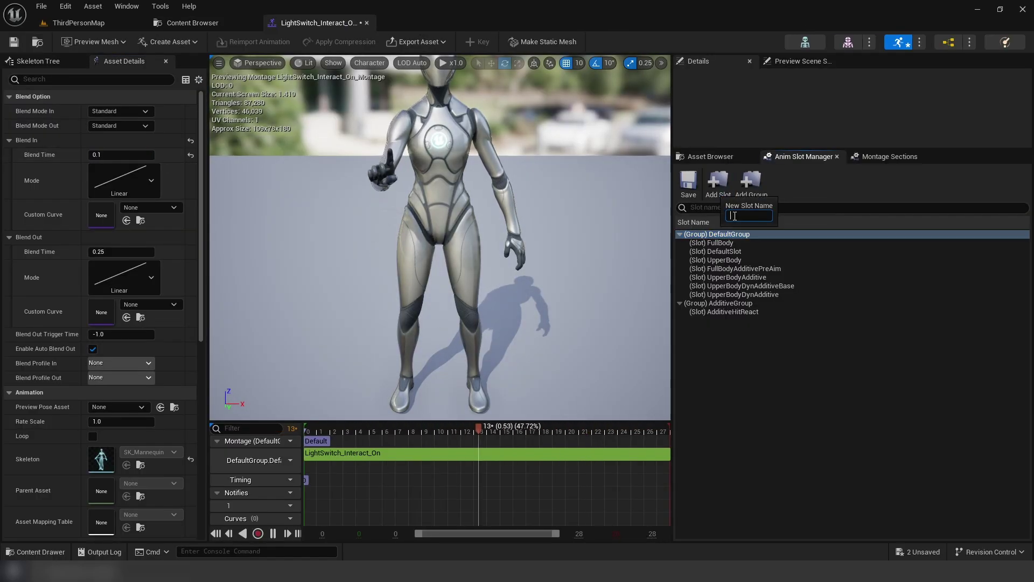
type("Right Ar")
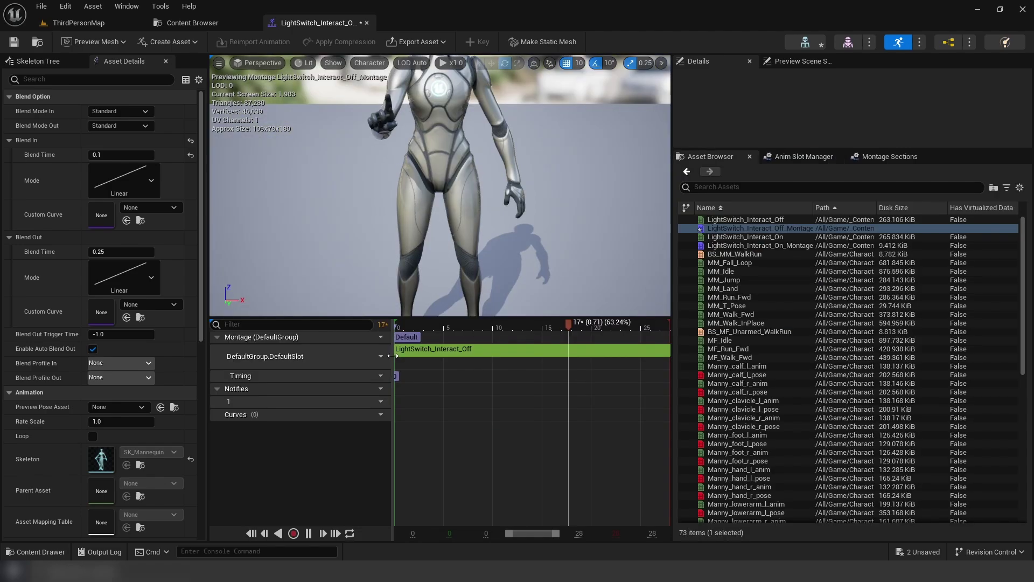
left_click(374, 357)
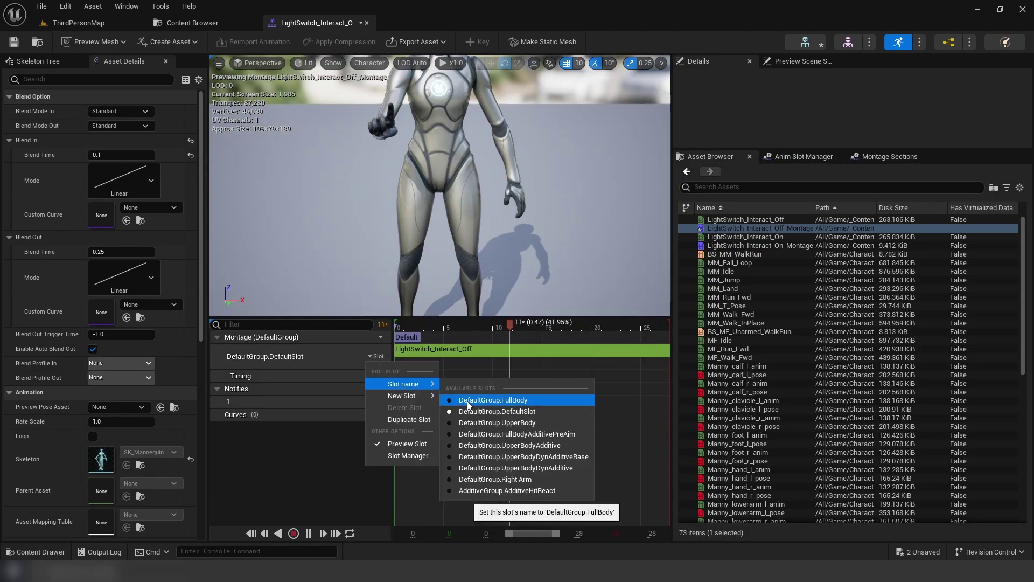
Assign Right Arm to the montage, then cache Main States in ABP_Manny's AnimGraph
left_click(508, 478)
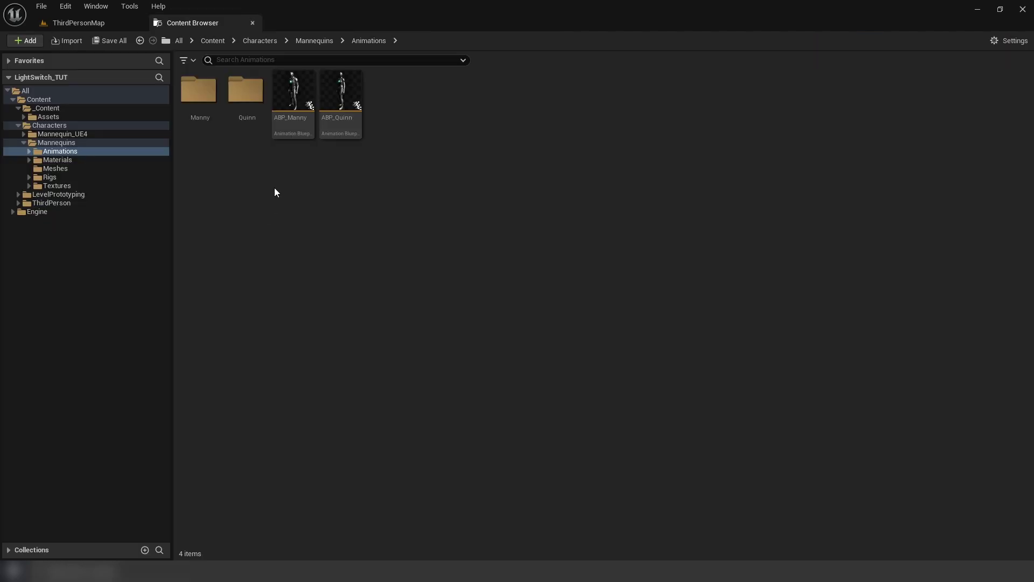
double_click(280, 123)
left_click(293, 62)
left_click_drag(400, 331, 575, 254)
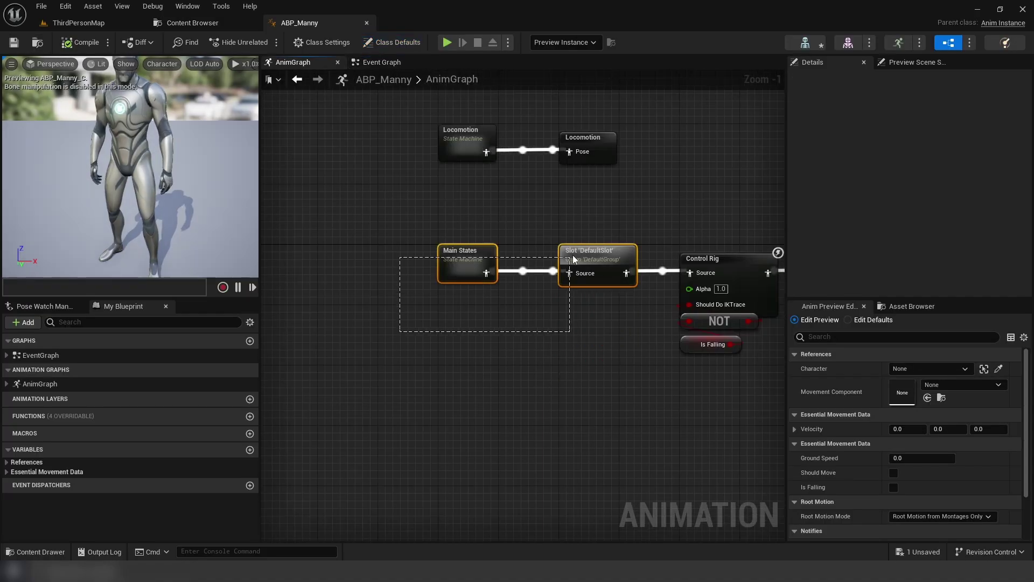
mouse_move(625, 280)
left_mouse_down()
mouse_move(625, 219)
mouse_move(474, 201)
left_mouse_up()
key("ctrl+v")
double_click(582, 204)
type("Mai")
key("Return")
Add a Layered blend per bone node with cached Main States as Base Pose
right_click(560, 237)
type("layered blend")
key("Return")
right_click_drag(583, 221, 655, 217)
right_click(445, 250)
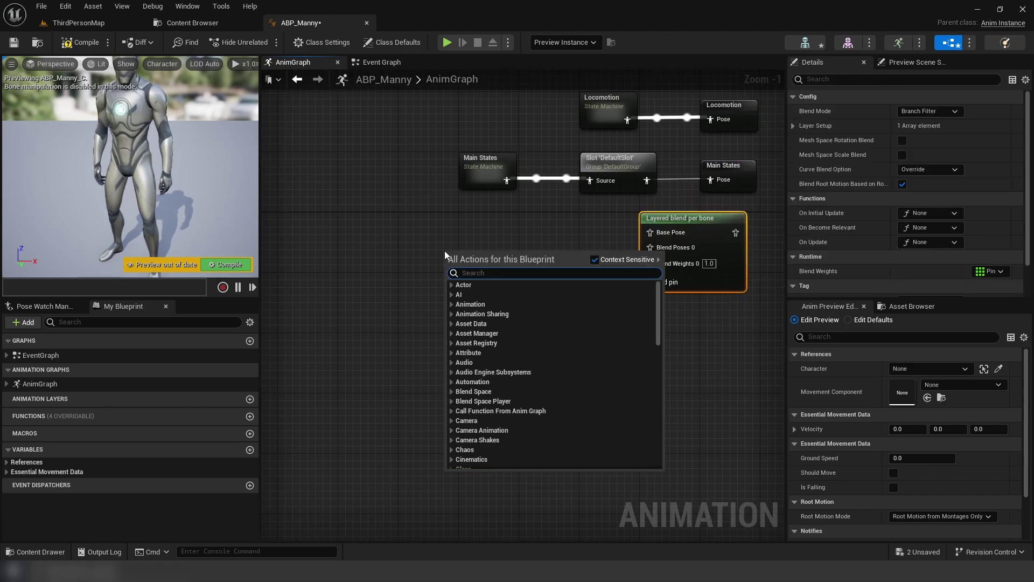
type("use cached")
key("Return")
left_click_drag(465, 249, 364, 218)
left_click_drag(437, 233, 649, 232)
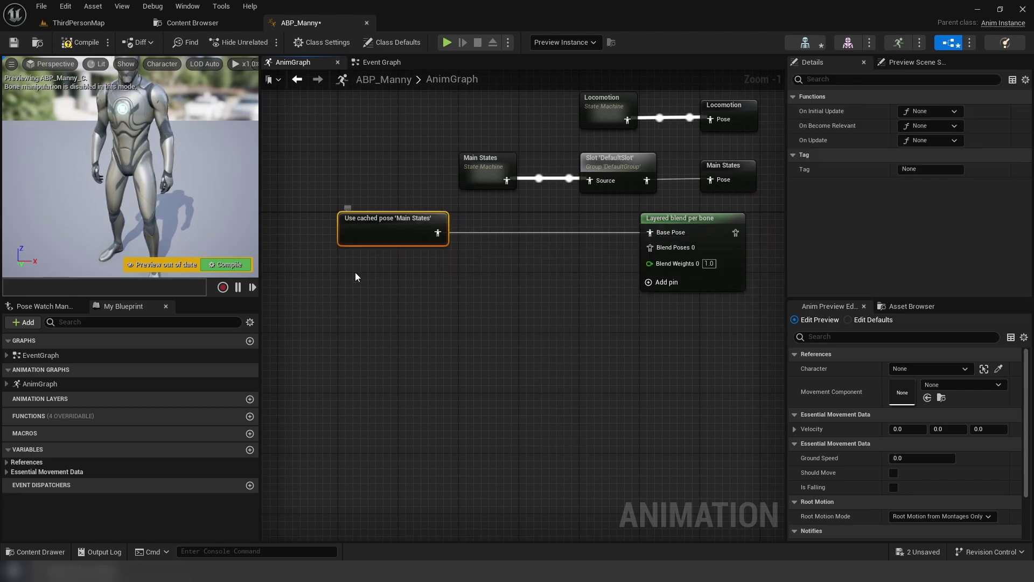
Feed a second Main States pose through a Right Arm slot into Blend Poses 0
key("ctrl+c")
key("ctrl+v")
left_click(614, 158)
key("ctrl+c")
key("ctrl+v")
mouse_move(438, 292)
left_mouse_down()
mouse_move(486, 302)
mouse_move(478, 289)
mouse_move(649, 247)
left_mouse_up()
left_click(945, 111)
left_click(937, 155)
right_click_drag(605, 245, 554, 249)
left_click(639, 223)
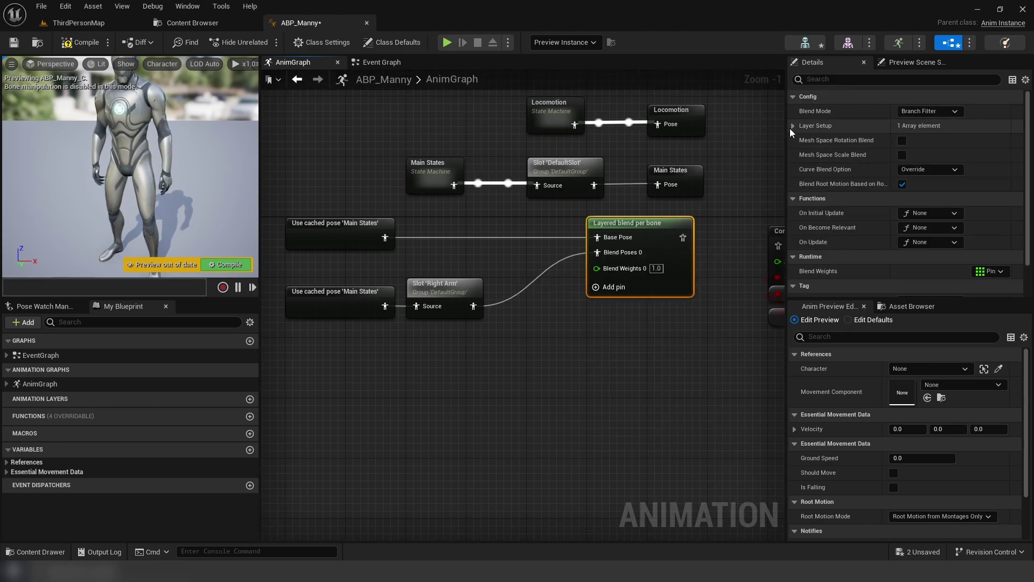
Add a clavicle_r branch filter and wire the blend through Control Rig to Output Pose
left_click(804, 140)
left_click(970, 155)
left_click(820, 169)
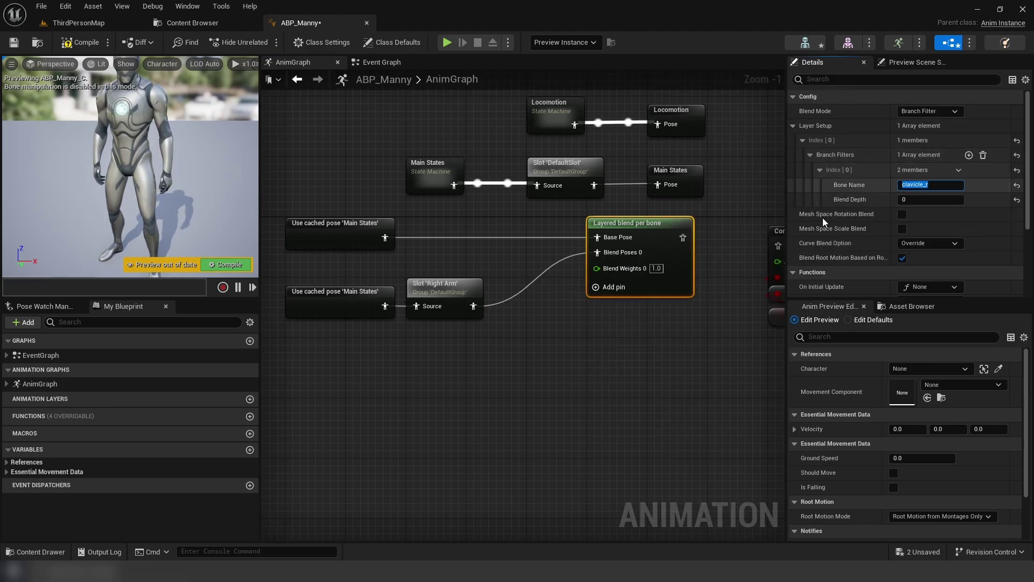
left_click(727, 240)
right_click_drag(728, 239, 511, 244)
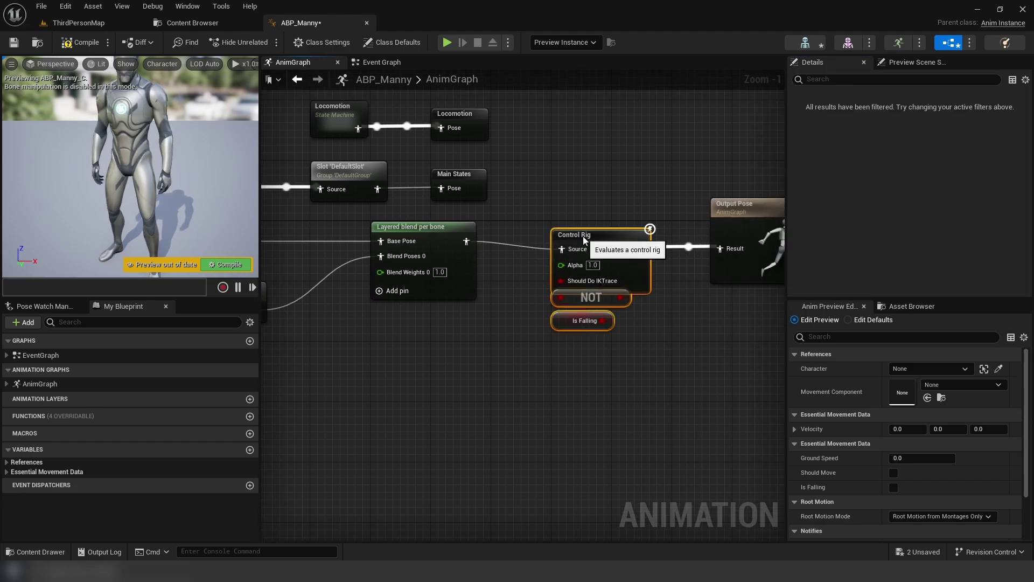
left_click_drag(583, 236, 583, 228)
left_click_drag(751, 214, 712, 237)
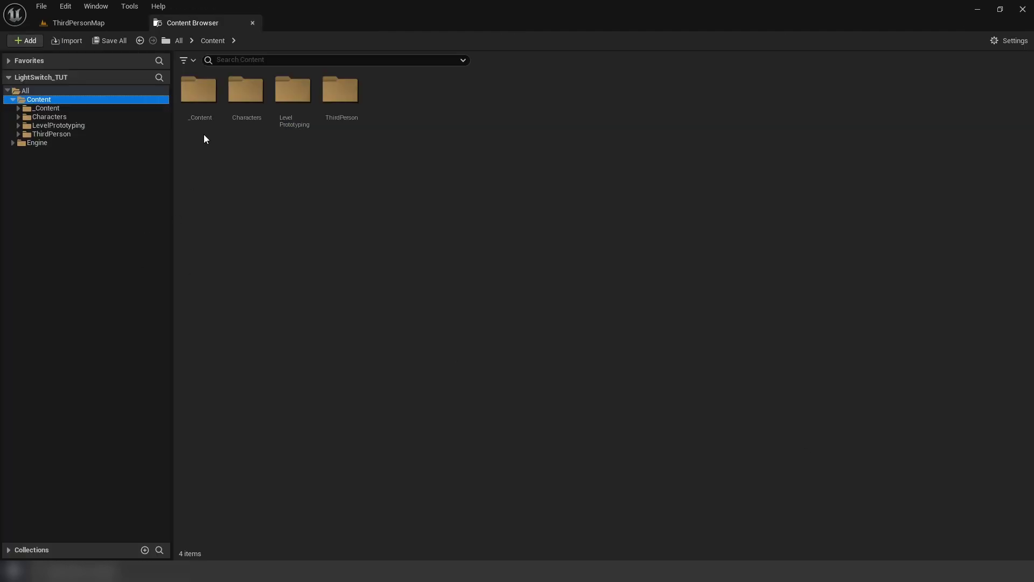
Create a Blueprints folder inside _Content
double_click(203, 134)
right_click(241, 136)
left_click(274, 192)
type("Blueprints")
key("Return")
double_click(261, 130)
right_click(276, 136)
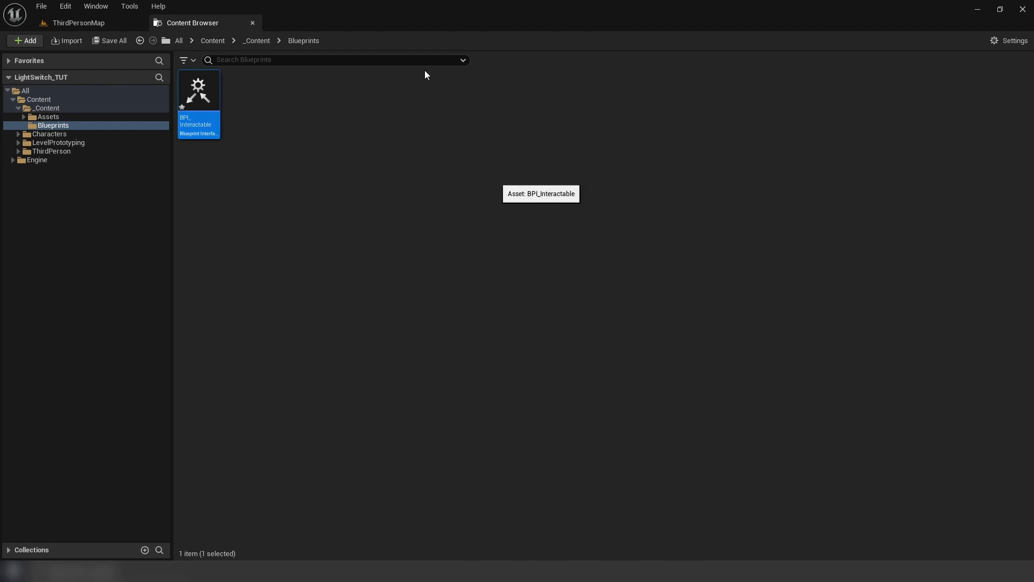
Define BPI_Interact with Interacting? and Actor Instigator inputs, and add a Stop Interact output
left_click_drag(513, 182, 418, 25)
type("BPI_Interact")
key("Return")
left_click(1018, 292)
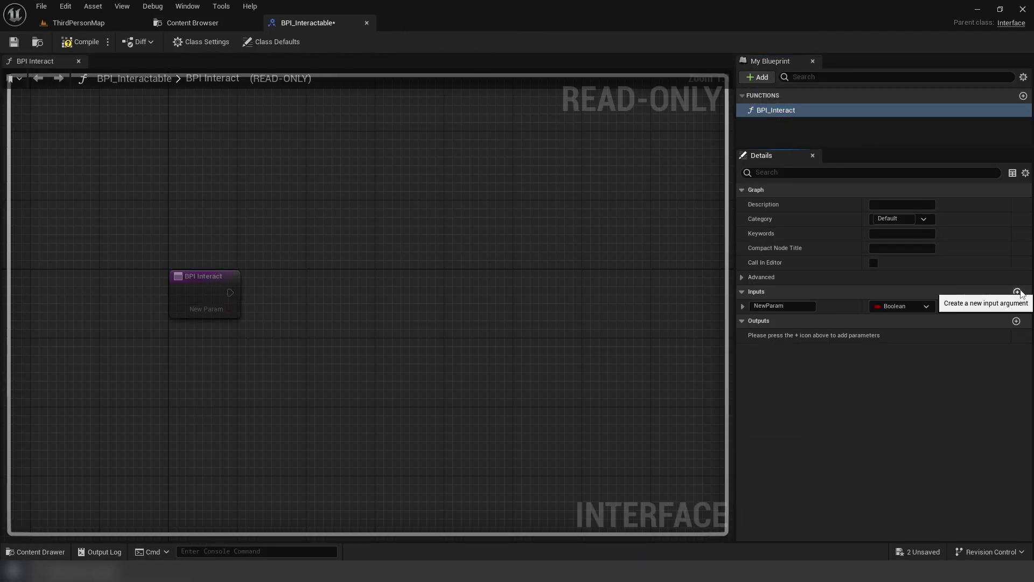
type("Interacting?")
left_click(1018, 292)
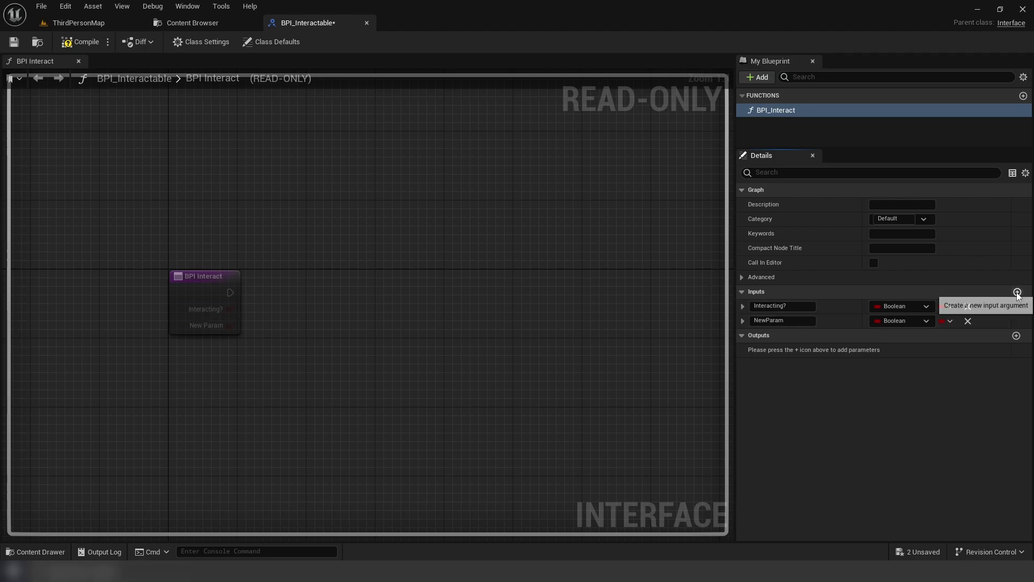
type("Instigator")
left_click(886, 321)
type("Actor")
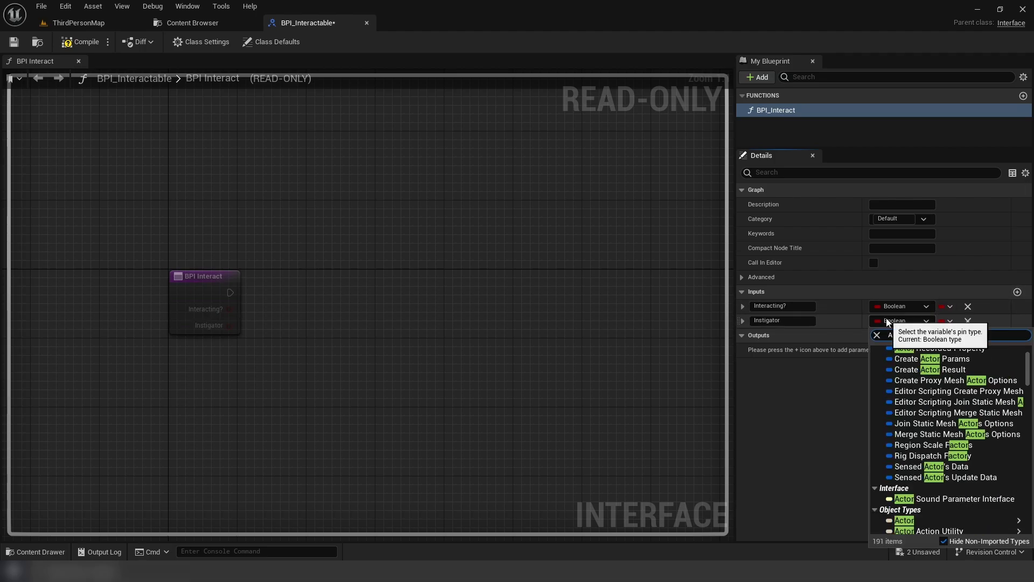
left_click(906, 527)
type("Interact")
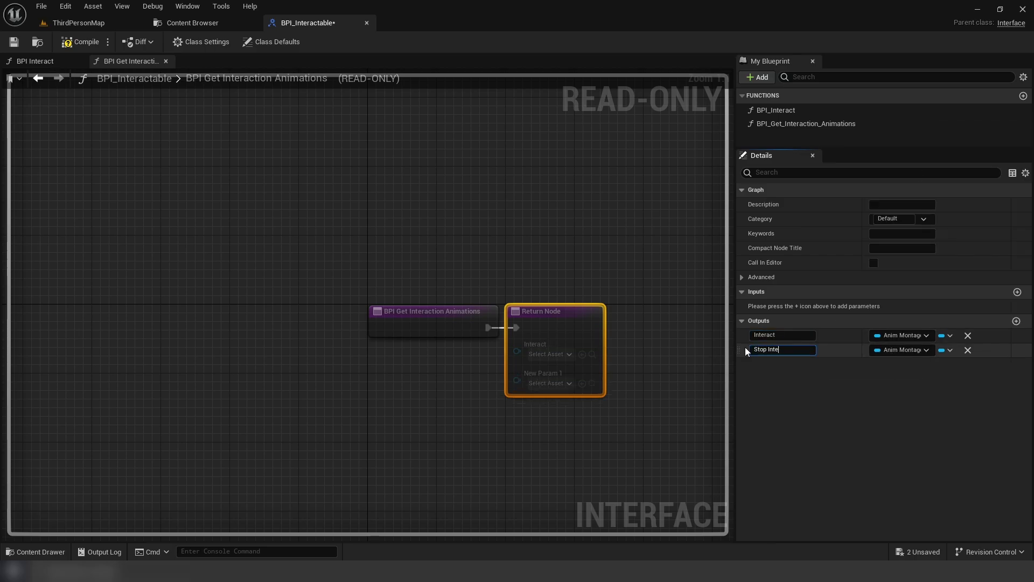
type("Stop Interact")
key("Return")
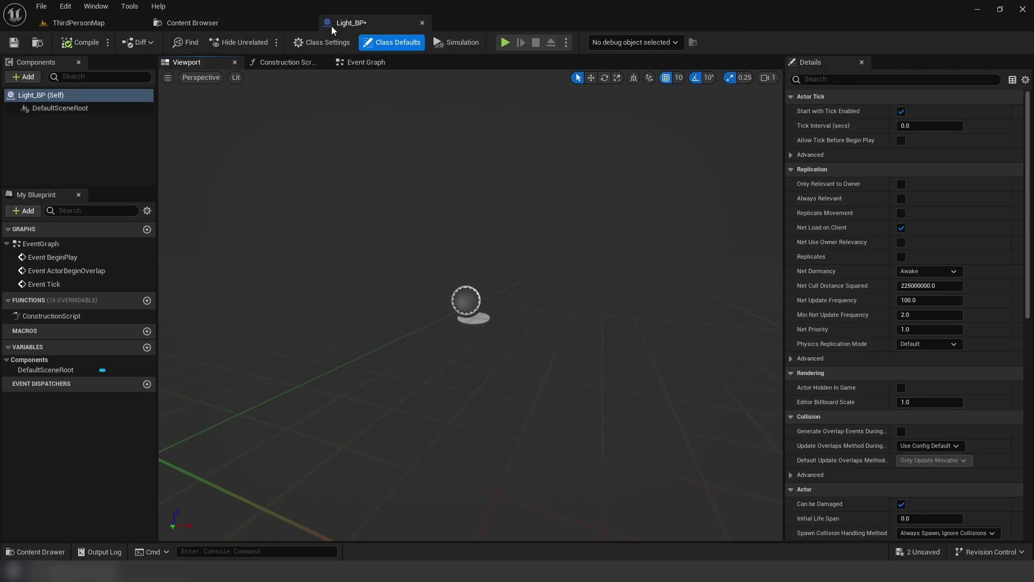
Add a static mesh component to Light_BP using the Light mesh
left_click(37, 107)
left_click(24, 76)
type("Static")
key("Escape")
left_click(931, 289)
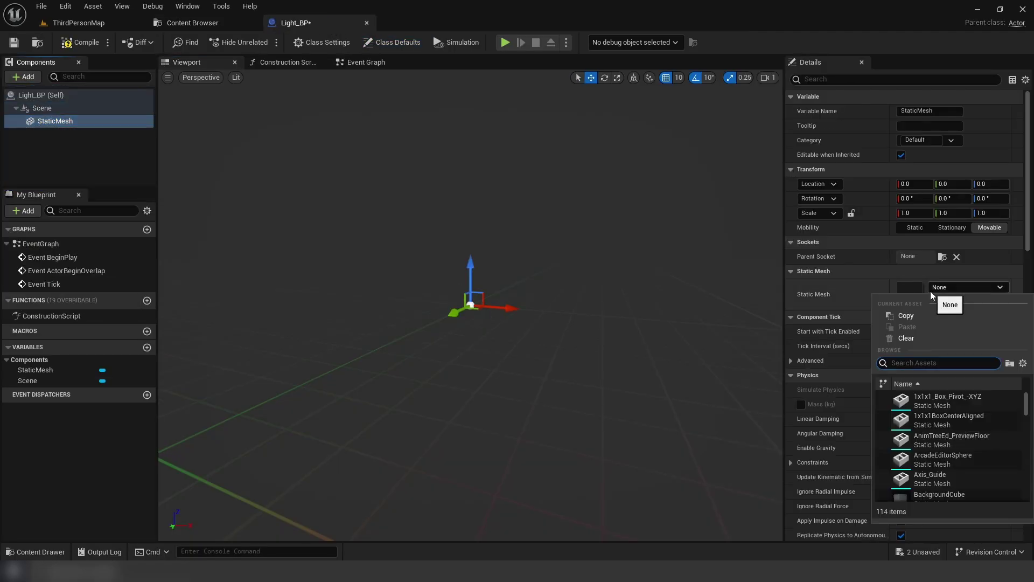
type("Light")
left_click(930, 396)
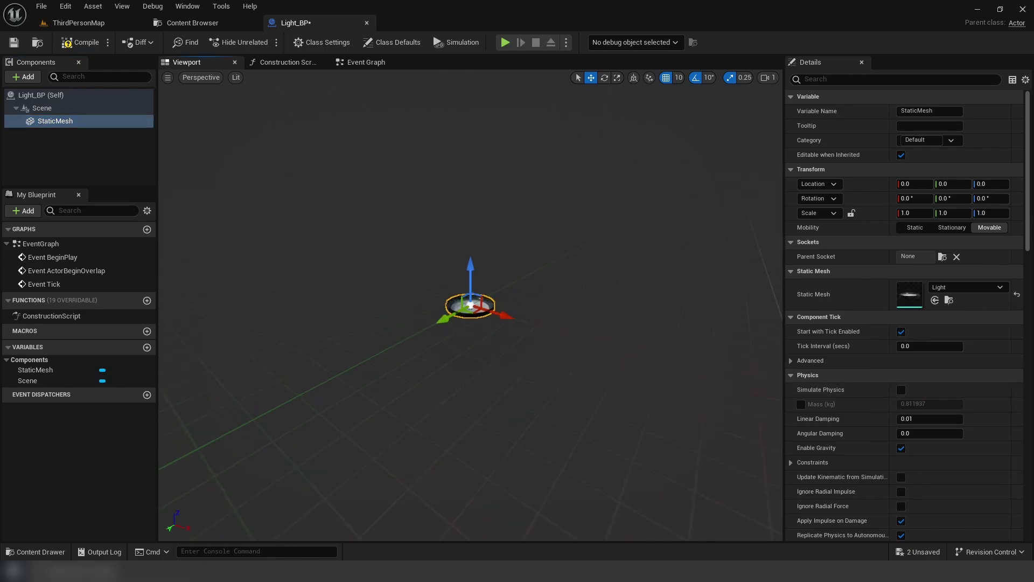
Add a child spotlight rotated -90 on Y with intensity 3500, hidden
left_click(23, 76)
type("spot")
left_click(54, 135)
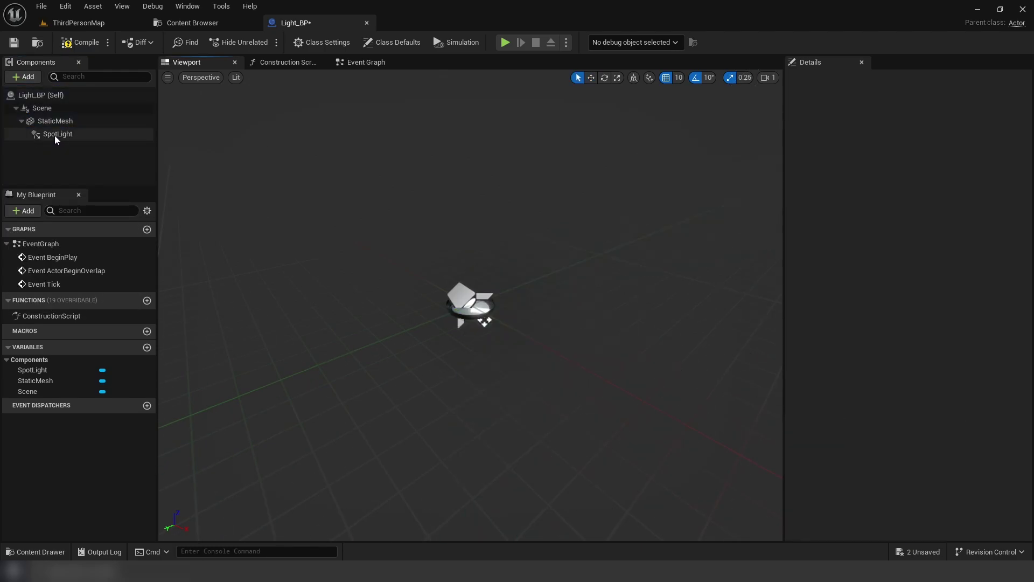
type("-90")
key("Return")
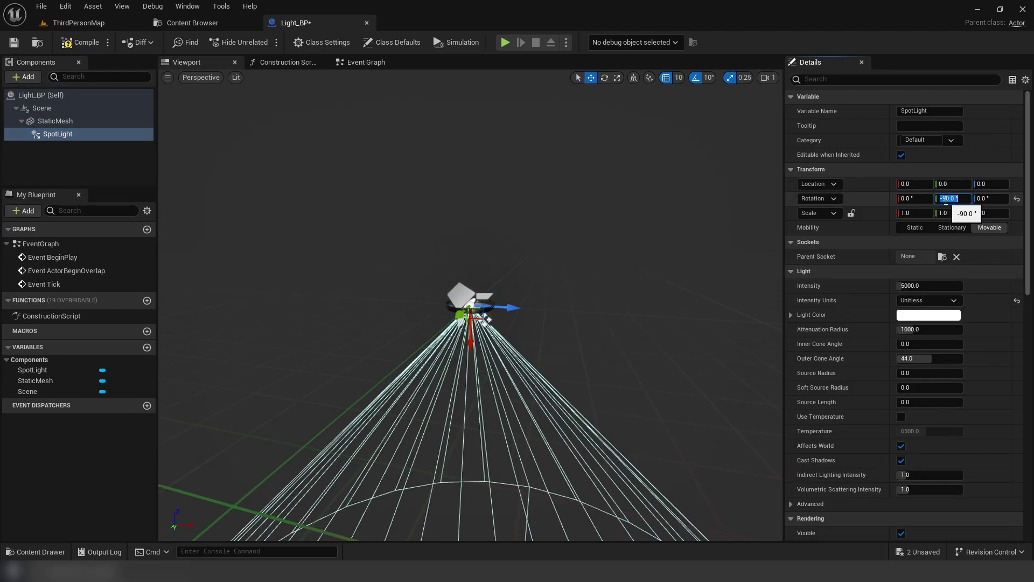
left_click(946, 285)
type("3500")
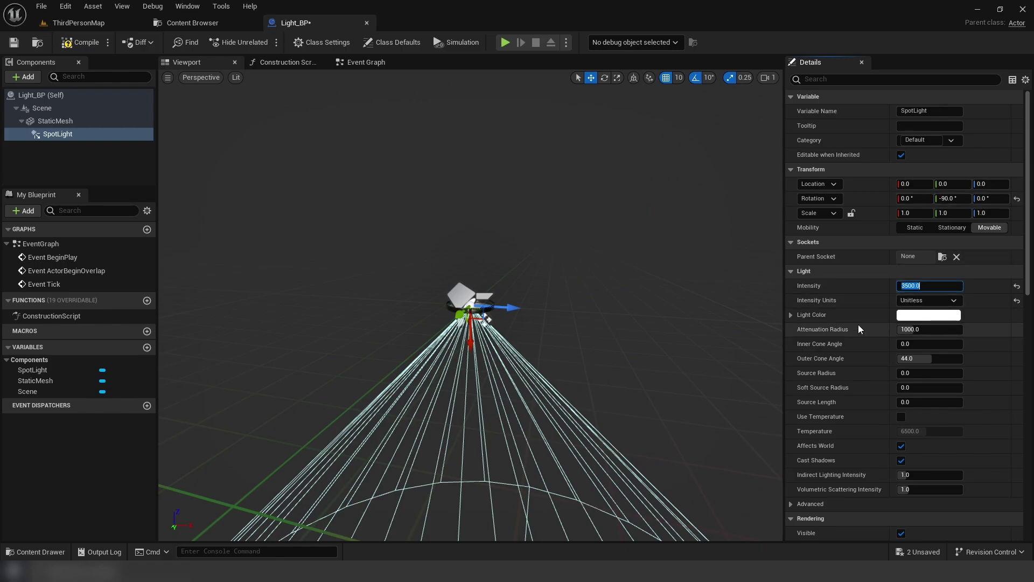
scroll(833, 356, "down", 4)
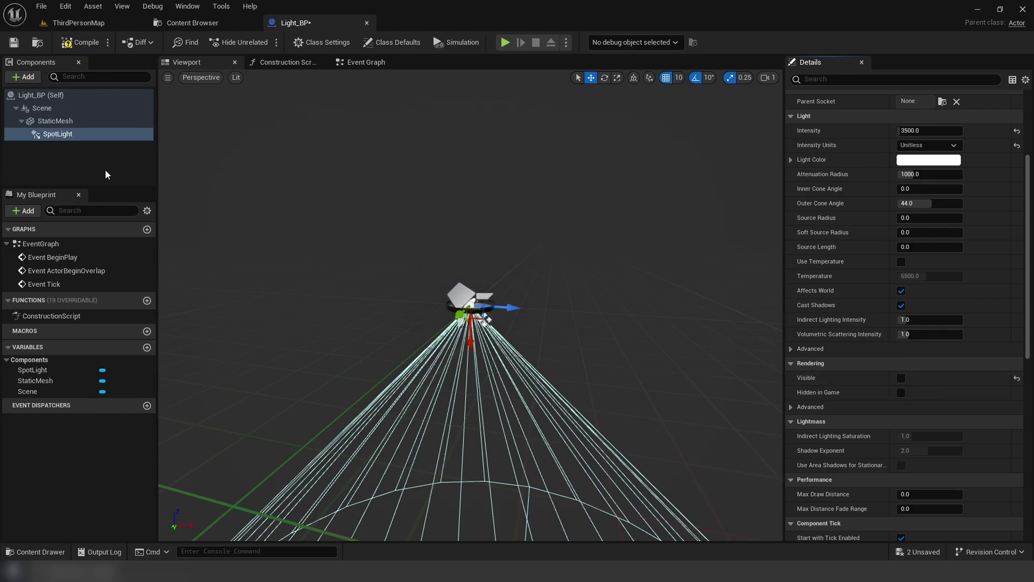
Make Light_BP implement the BPI_Interactable interface in Class Settings
left_click(100, 174)
left_click(321, 42)
left_click(844, 332)
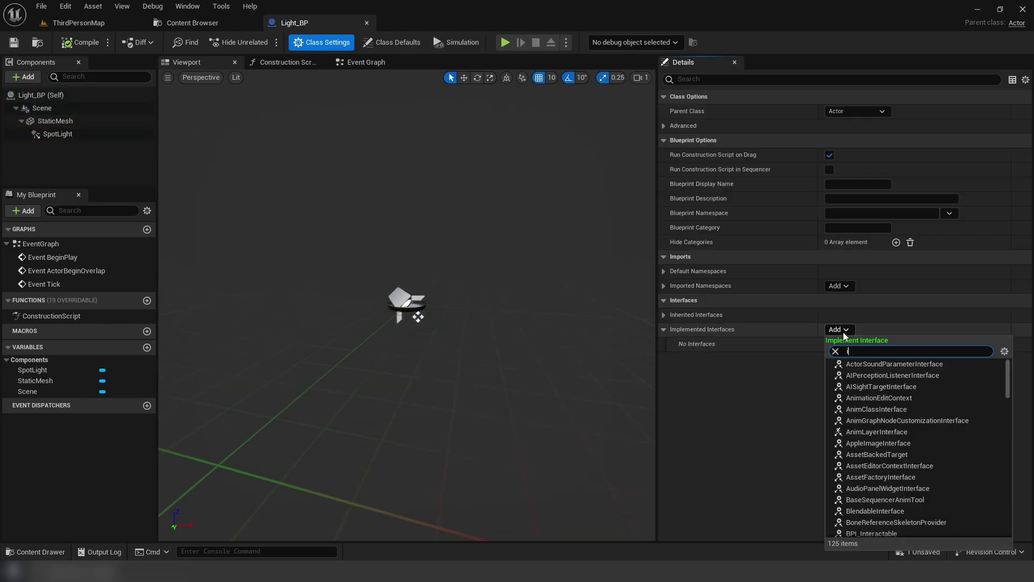
left_click(869, 364)
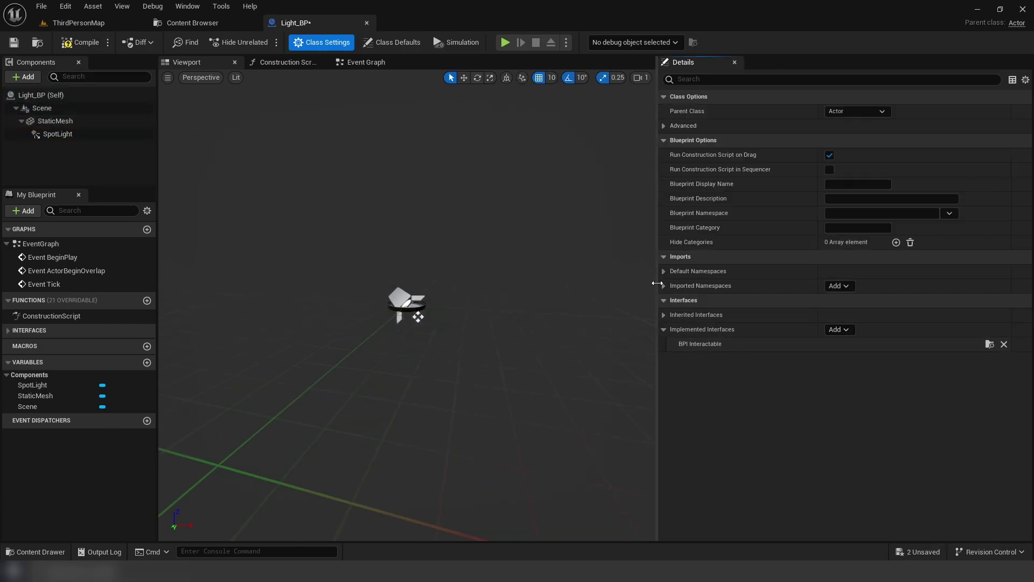
left_click_drag(658, 298, 871, 301)
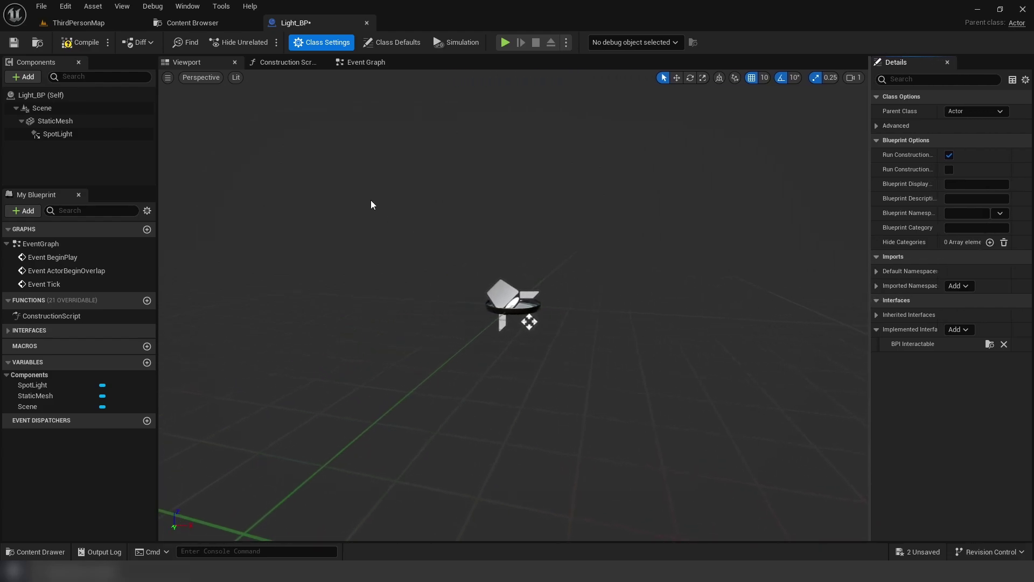
In the Construction Script, set the spotlight's light colour from a new Color variable
left_click(283, 62)
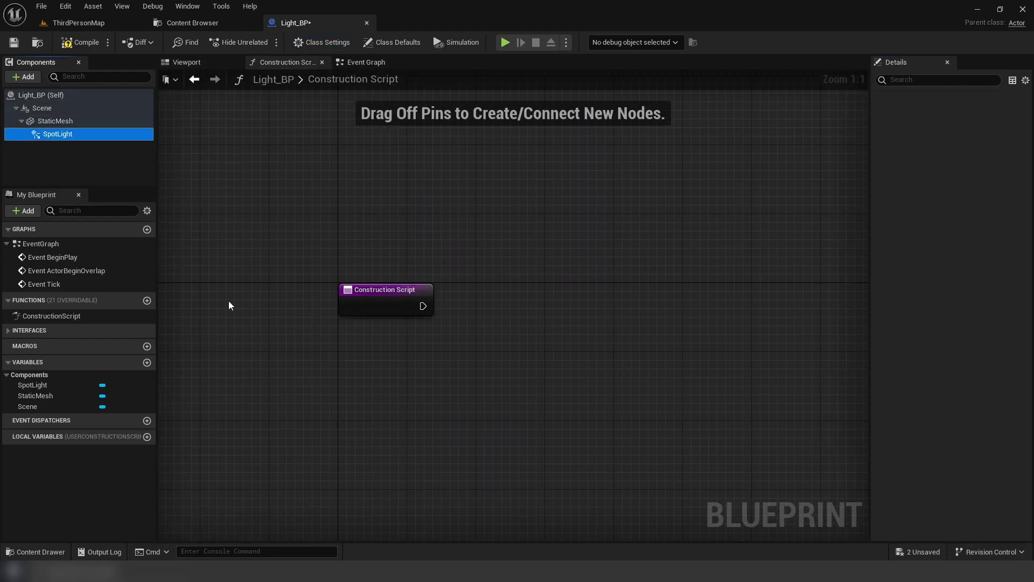
mouse_move(58, 134)
left_mouse_down()
mouse_move(347, 359)
mouse_move(486, 323)
left_mouse_up()
type("Set light color")
key("Return")
key("q")
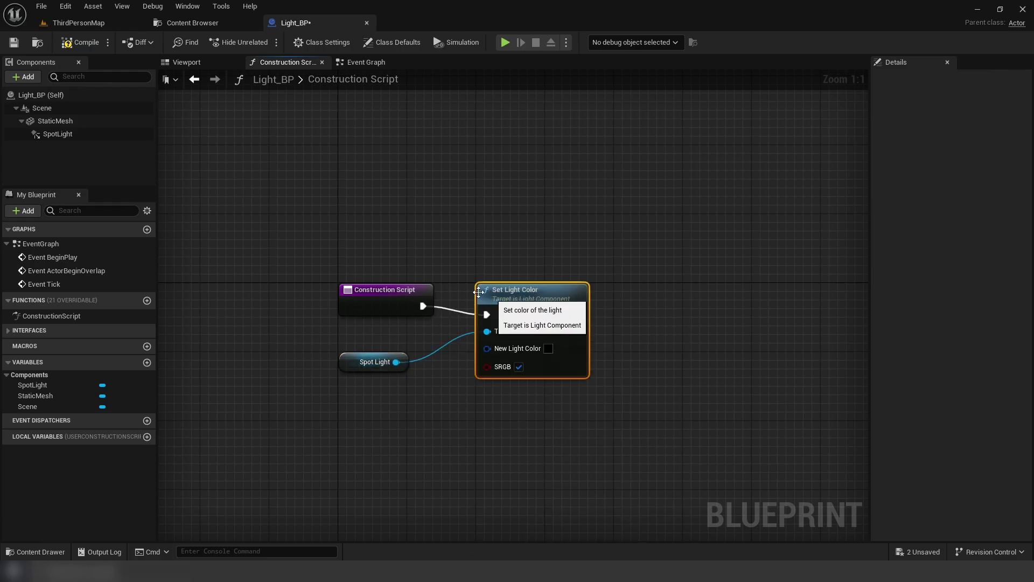
left_click_drag(440, 410, 440, 409)
left_click(517, 259)
type("Co")
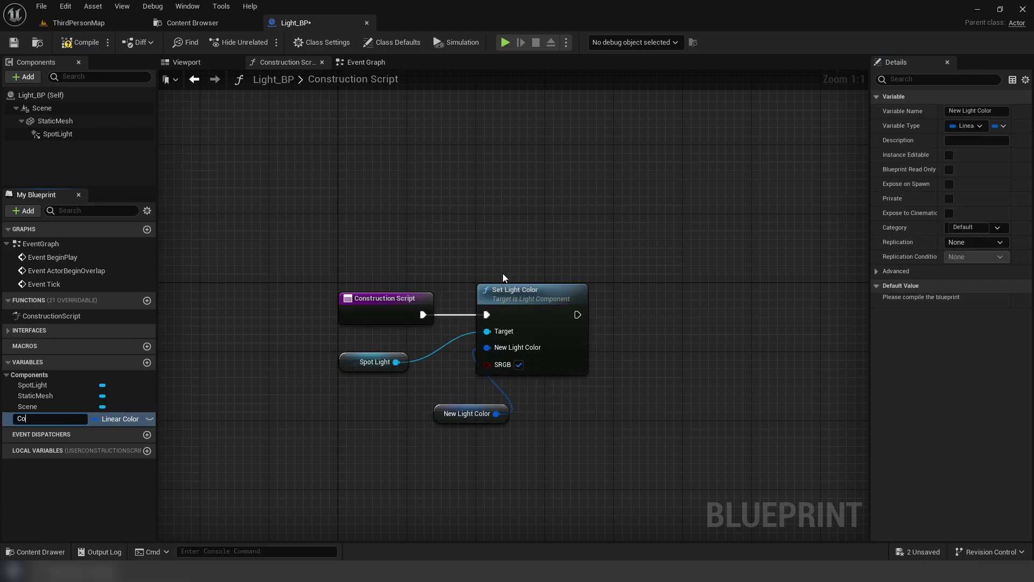
type("lor")
key("Return")
left_click_drag(454, 417, 356, 391)
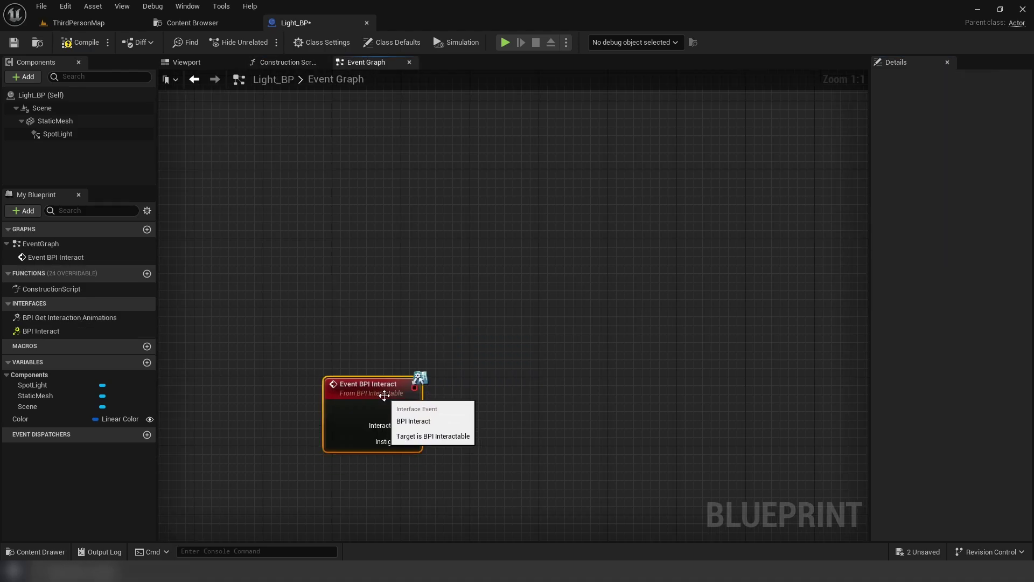
Branch the BPI Interact event on Interacting?
right_click_drag(506, 388, 407, 220)
left_click(381, 214)
left_click_drag(317, 216, 379, 231)
mouse_move(58, 134)
left_mouse_down()
mouse_move(511, 258)
mouse_move(638, 196)
left_mouse_up()
Add Set Visibility nodes for the spotlight on both the True and False paths
left_click(687, 328)
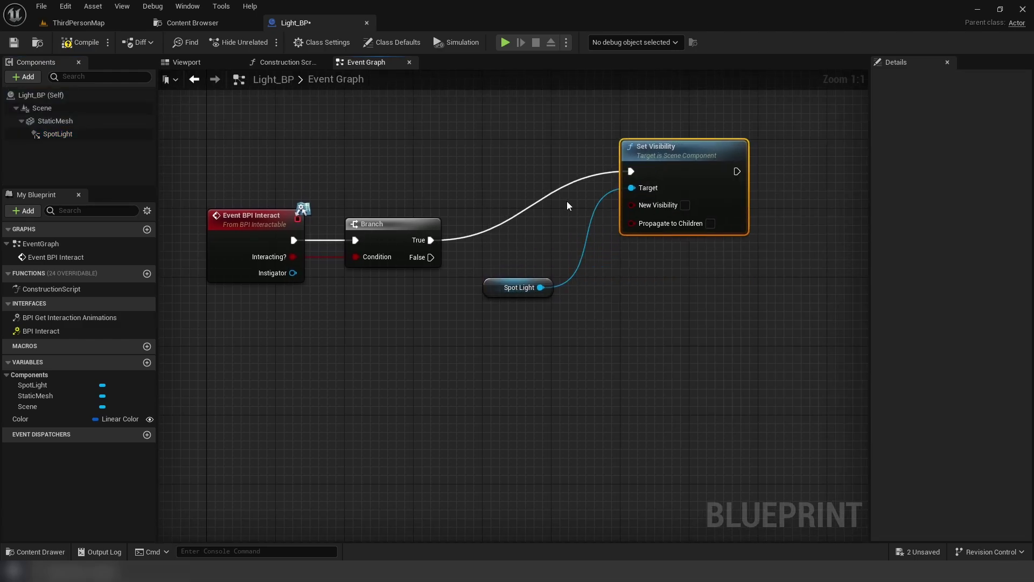
left_click_drag(501, 183, 493, 183)
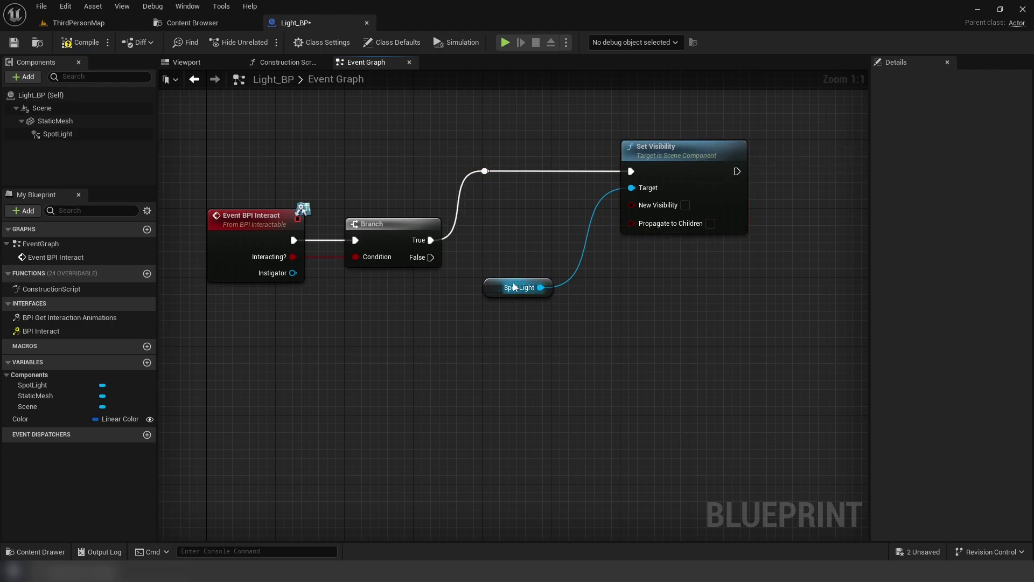
left_click_drag(518, 287, 518, 253)
left_click(606, 336)
key("ctrl+d")
left_click_drag(655, 347, 620, 305)
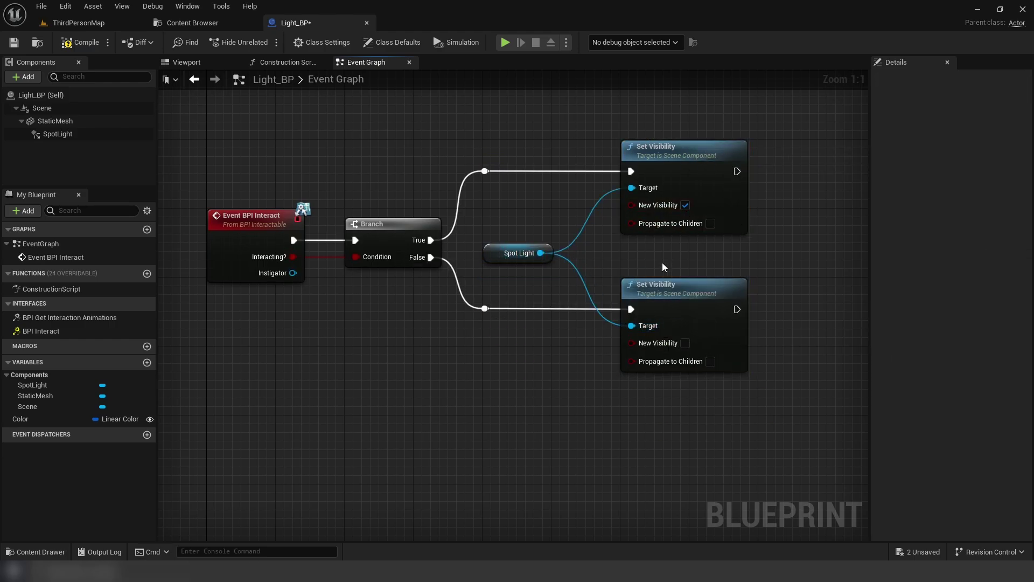
right_click_drag(661, 263, 435, 266)
key("Escape")
On the True path, set the static mesh's Emissive Strength material parameter to 5
mouse_move(55, 121)
left_mouse_down()
mouse_move(464, 252)
mouse_move(581, 224)
left_mouse_up()
type("Set Scalar")
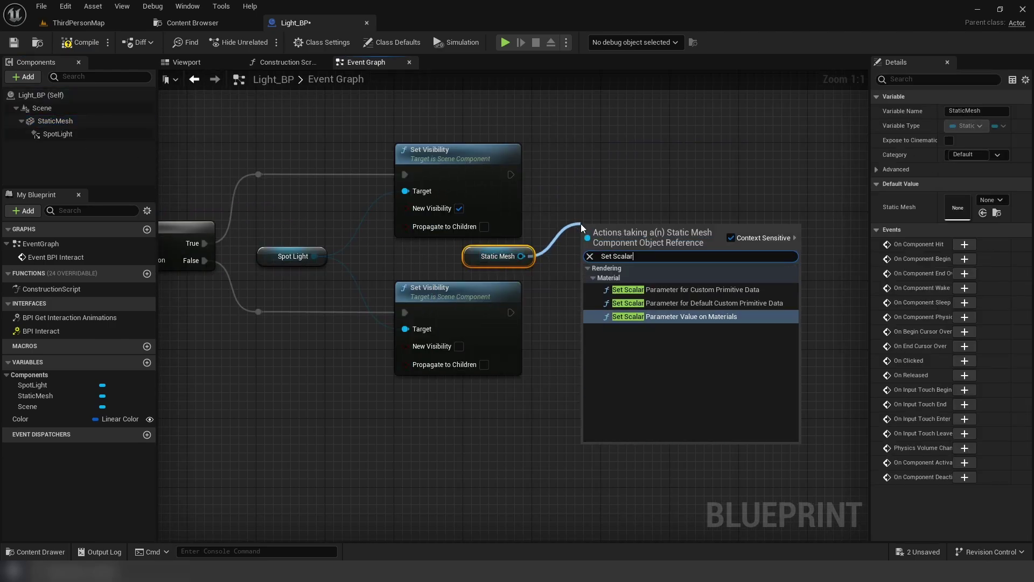
key("Return")
left_click_drag(623, 233, 650, 156)
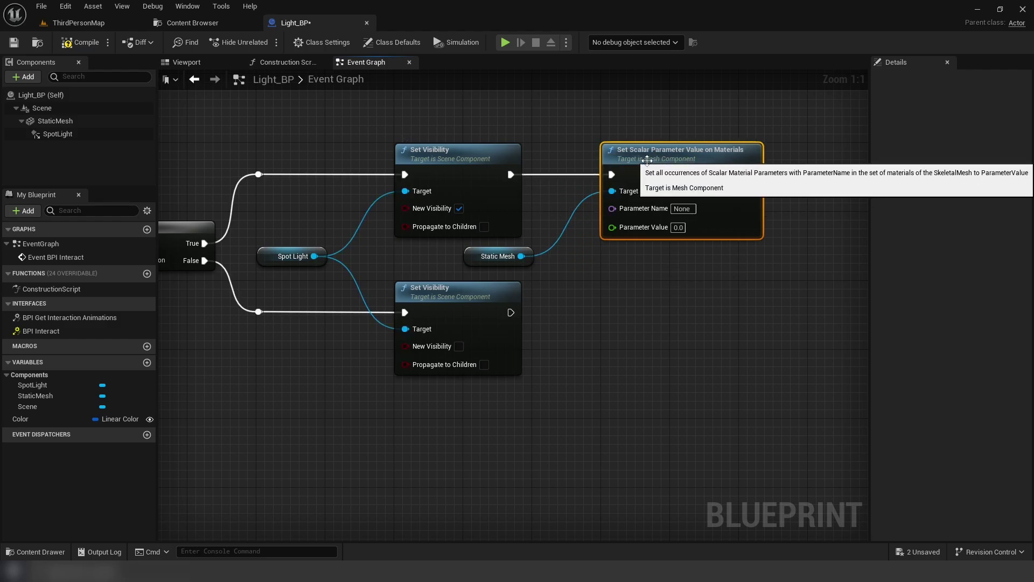
left_click(684, 208)
type("Emissive")
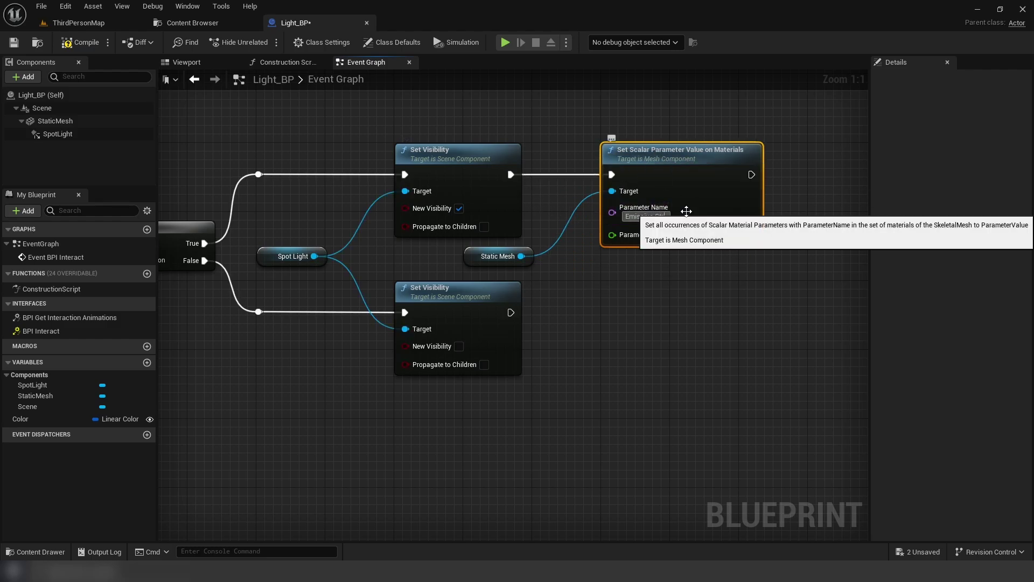
type(" Strength")
key("Return")
left_click(679, 234)
type("5")
left_click(601, 255)
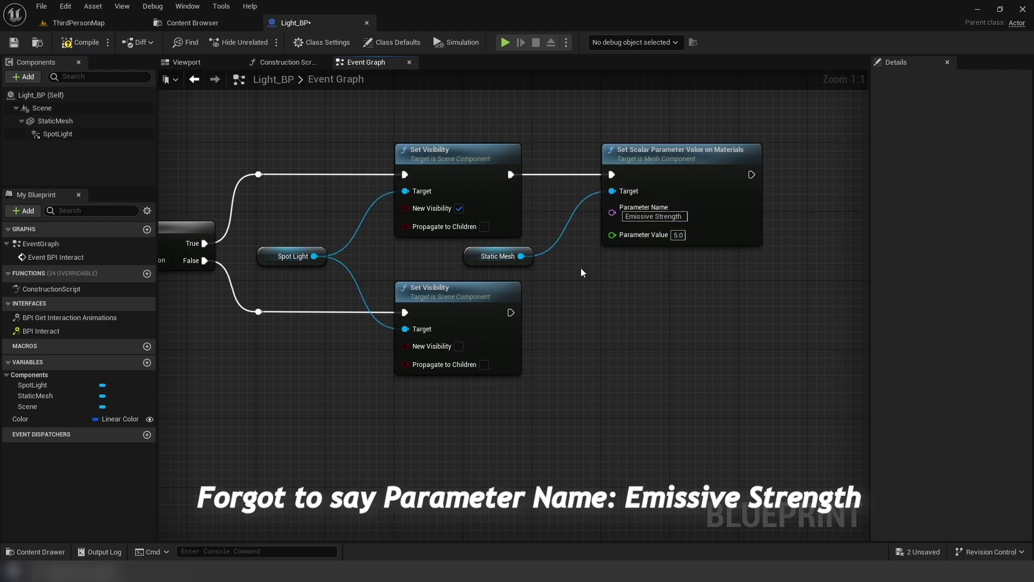
Set Emissive Strength to 0 on the False path and compile Light_BP
left_click(647, 235)
key("ctrl+c")
key("ctrl+v")
mouse_move(598, 325)
left_mouse_down()
mouse_move(616, 316)
mouse_move(526, 261)
left_mouse_up()
type("0")
left_click(635, 429)
key("Home")
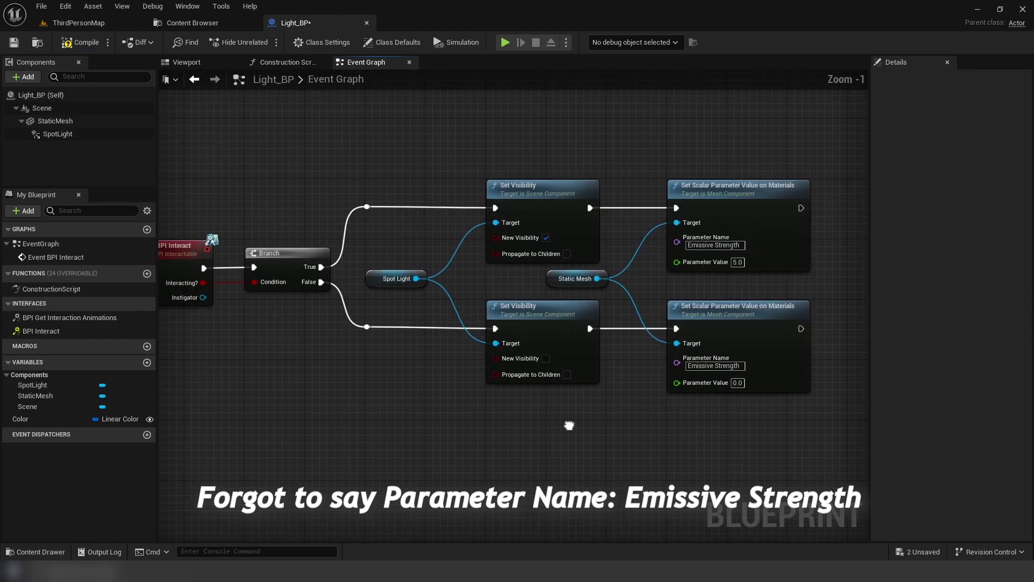
left_click(22, 46)
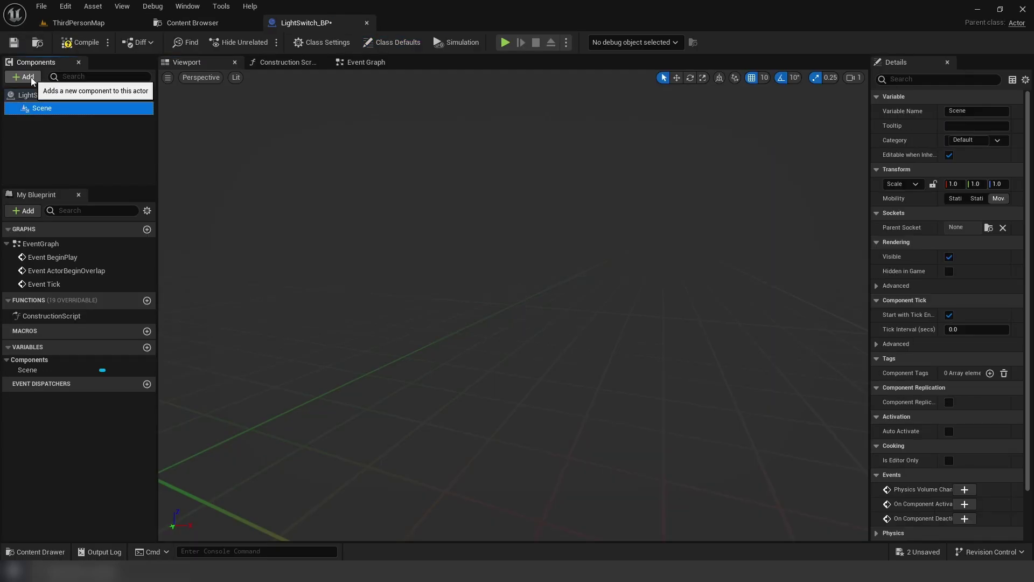
Add a Skeletal Mesh component using the LightSwitch_AnimBP animation class, scaled 1.5
left_click(23, 76)
type("Skeletal")
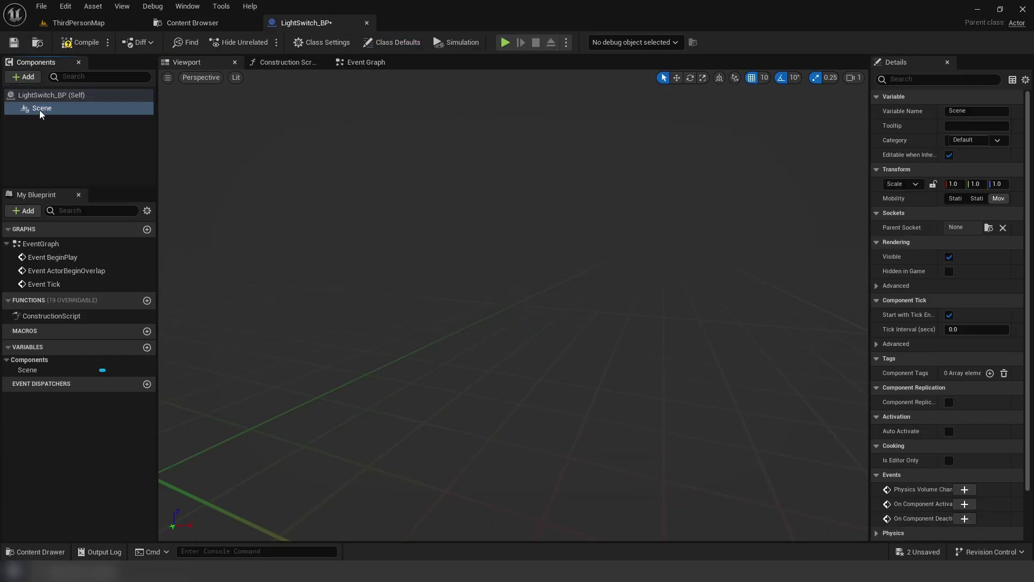
left_click(61, 122)
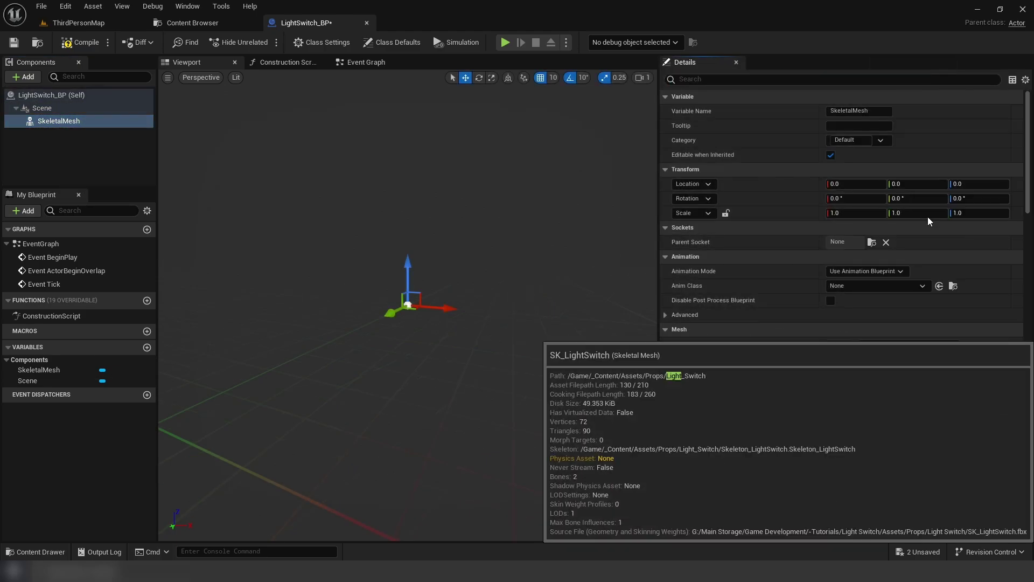
left_click(888, 285)
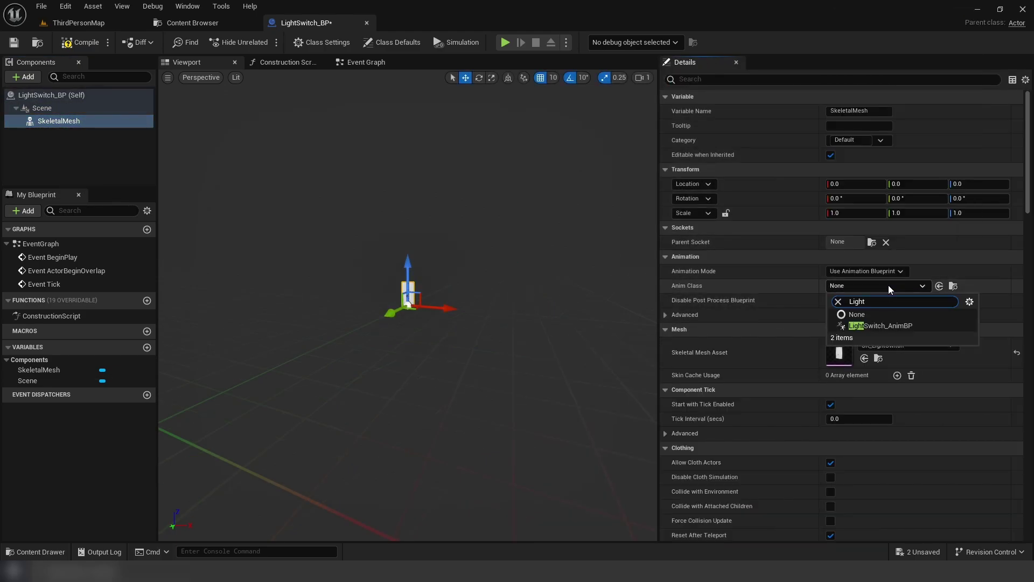
left_click(898, 327)
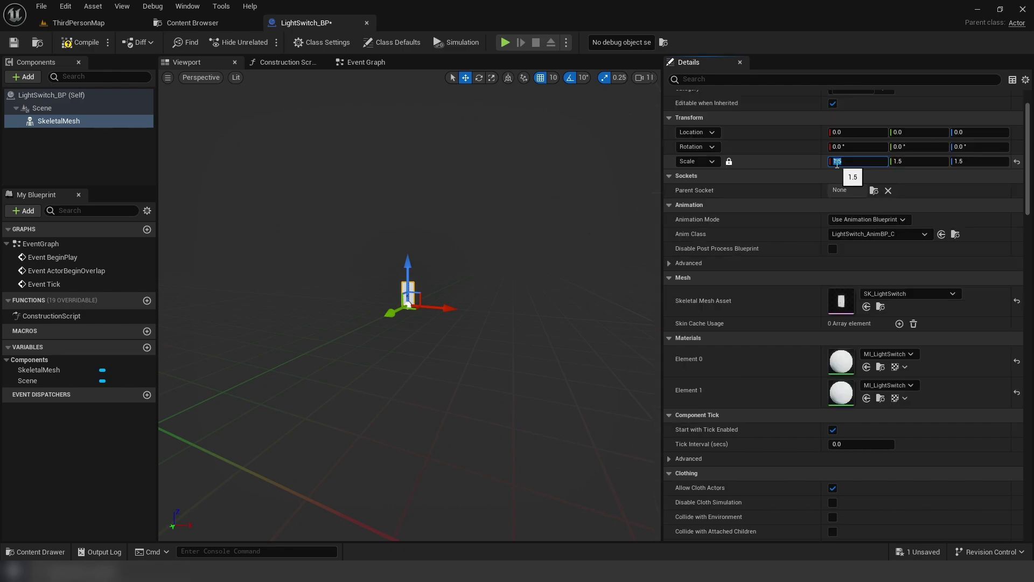
Add a Box collision directly under Scene with box extent 8, 8, 10
left_click(36, 78)
type("box")
left_click(48, 136)
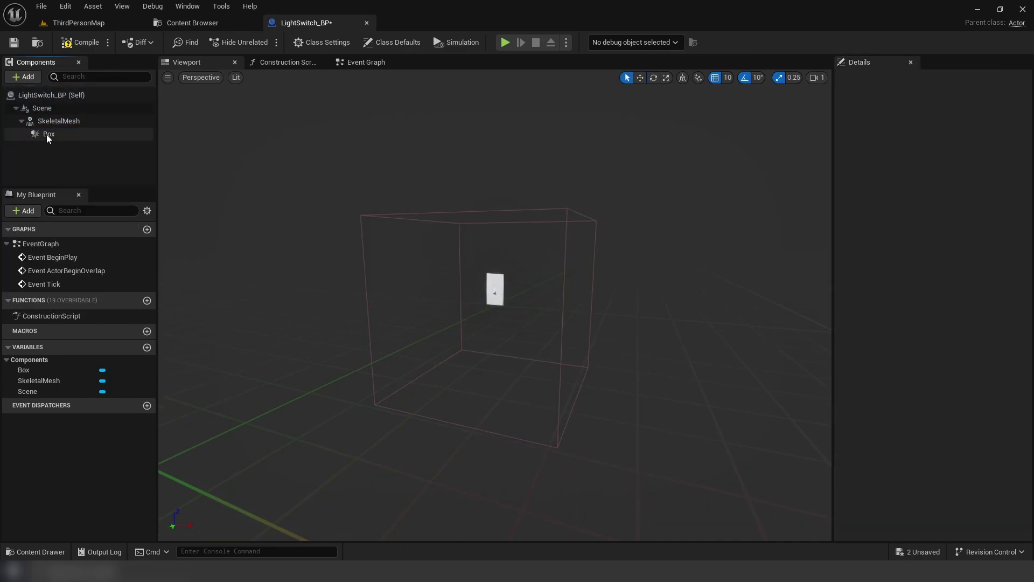
left_click_drag(46, 135, 48, 122)
left_click(936, 285)
type("8")
key("Tab")
type("8")
key("Tab")
type("10")
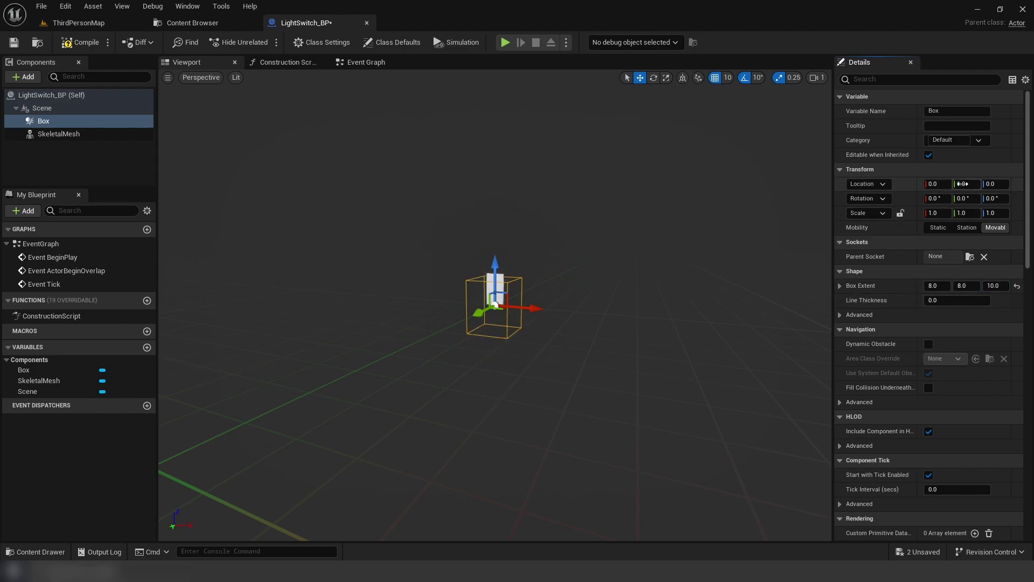
left_click_drag(834, 184, 662, 162)
left_click(970, 131)
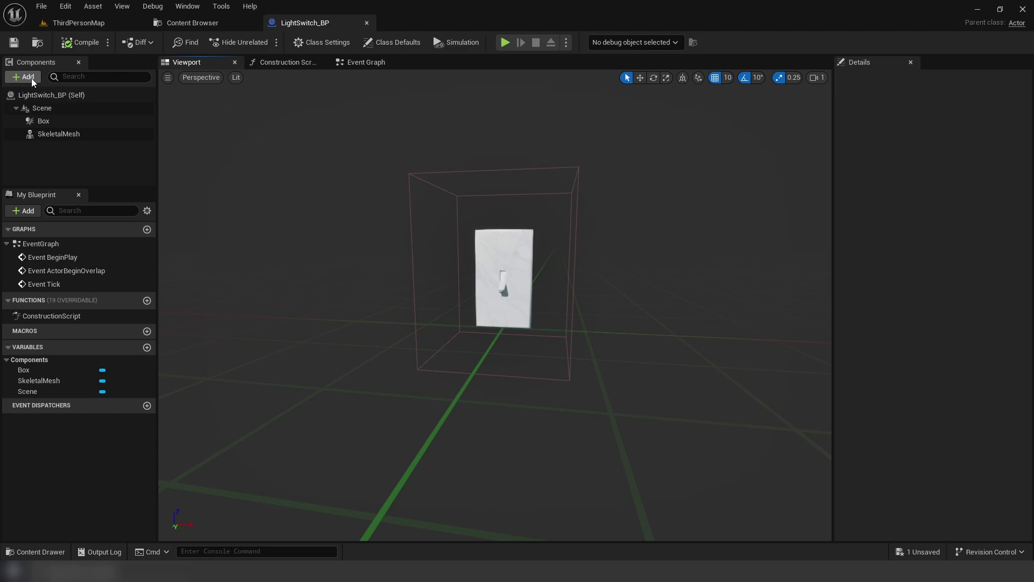
Add an Arrow component at location X -40, Y 60 with Z rotation -90
left_click(26, 77)
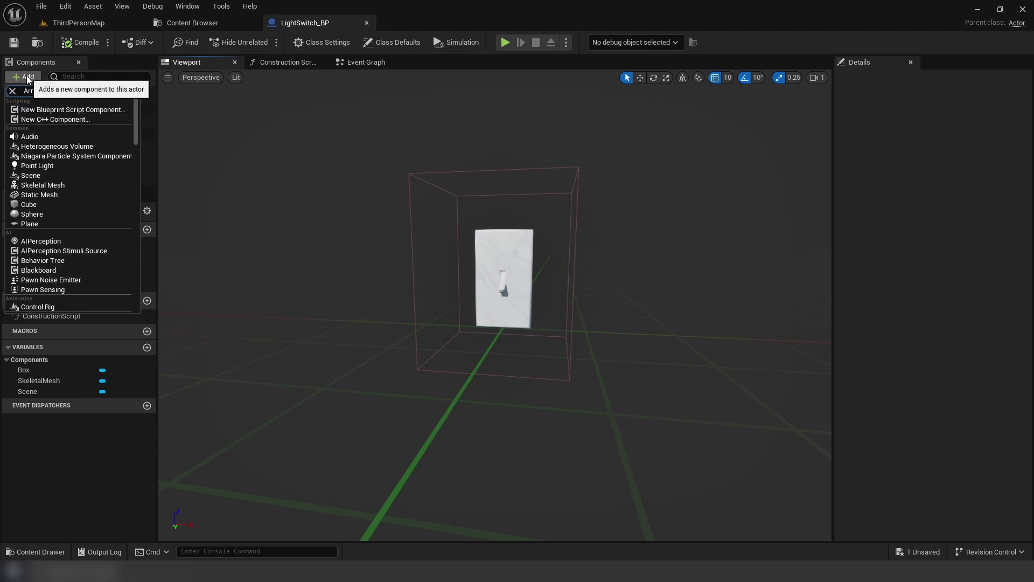
type("ow")
left_click(41, 106)
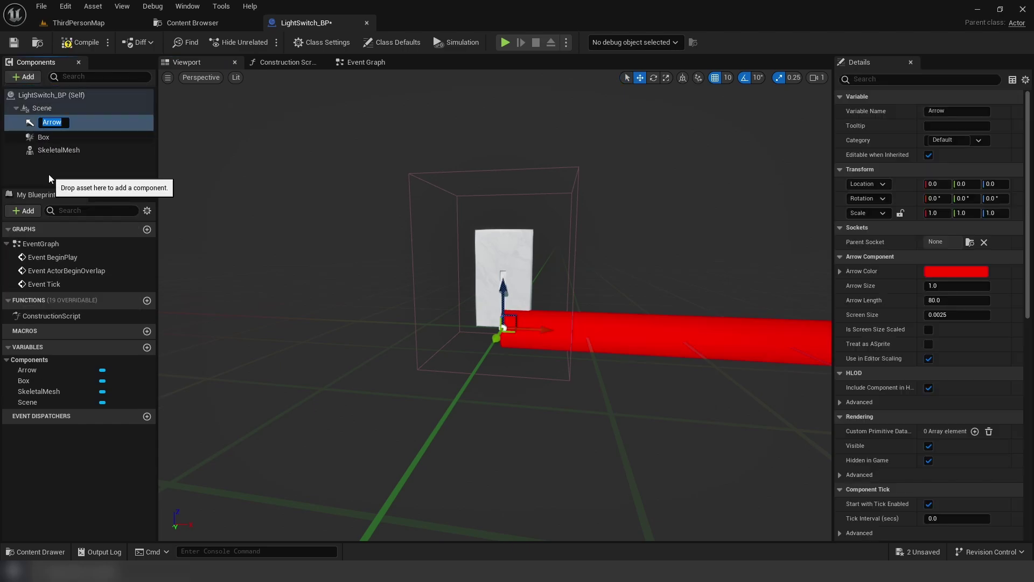
left_click(49, 174)
left_click(50, 121)
scroll(550, 230, "down", 5)
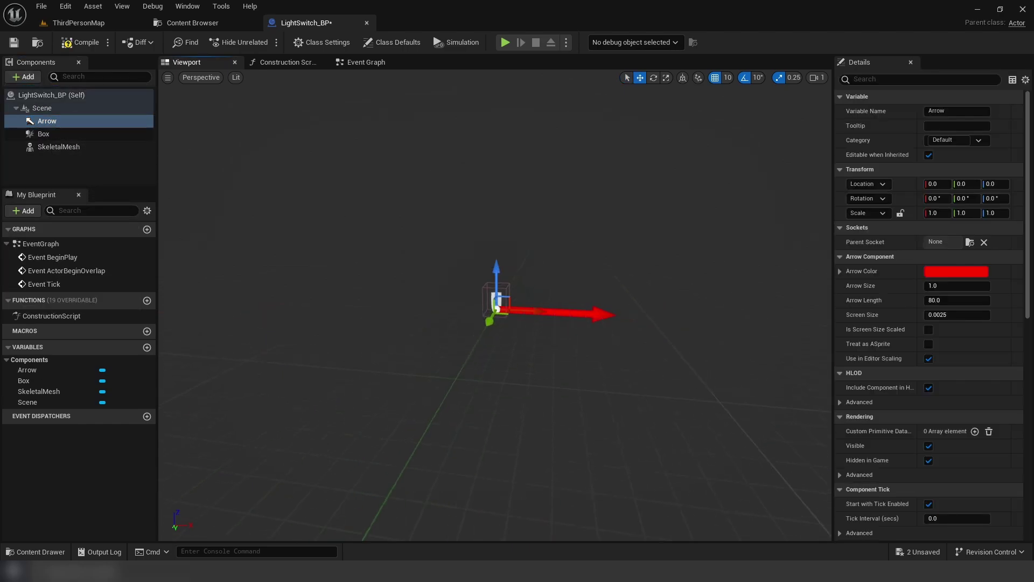
mouse_move(862, 270)
left_click(934, 186)
type("-40")
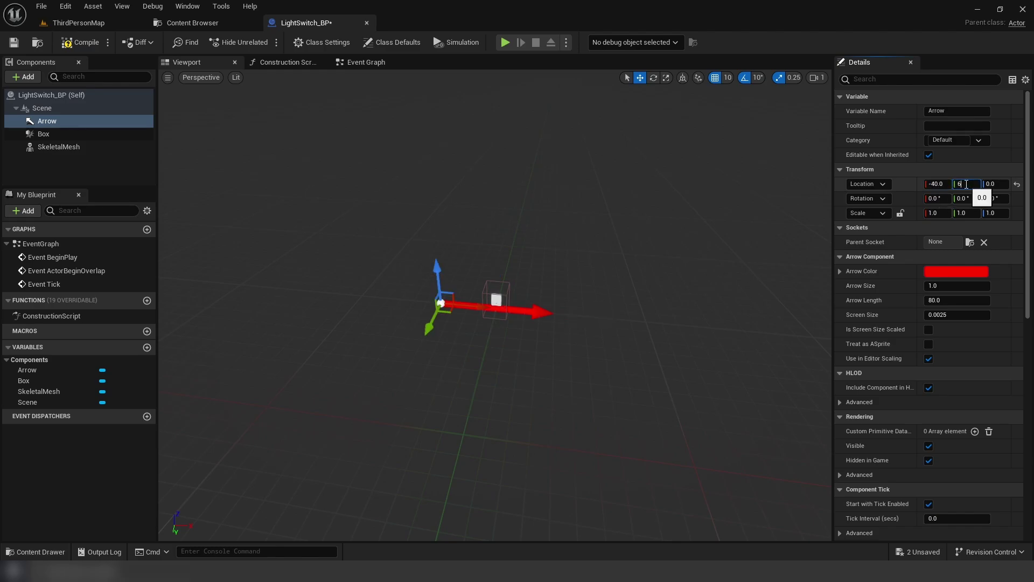
type("60")
key("Return")
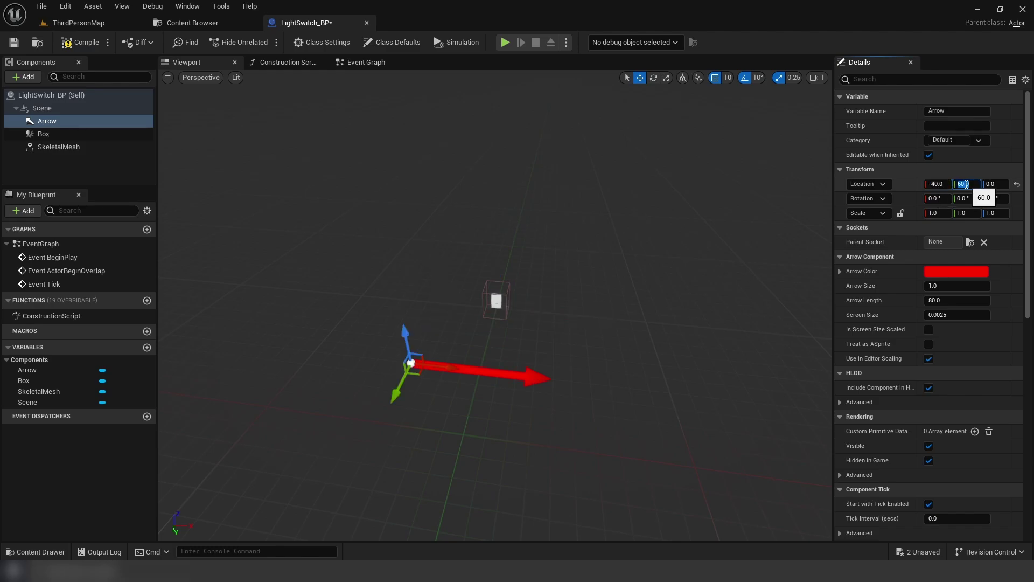
type("-90")
key("Return")
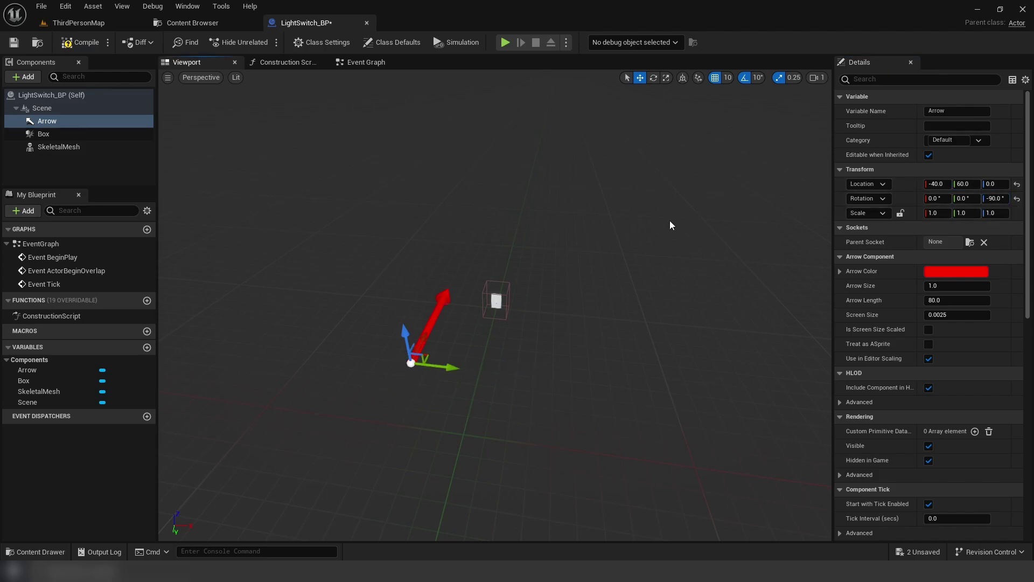
left_click(137, 165)
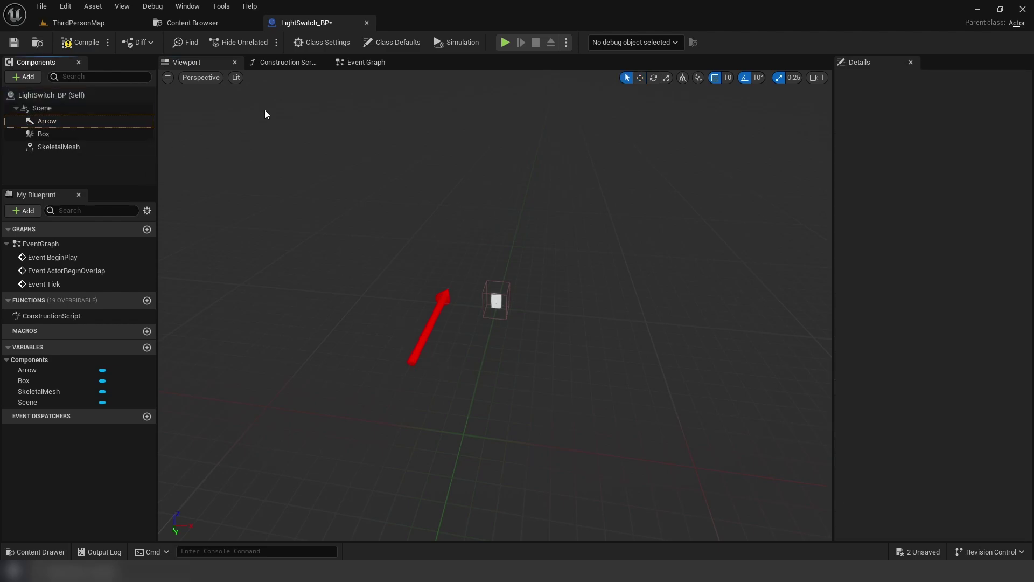
Add BPI_Interactable to the blueprint's implemented interfaces in Class Settings
left_click(322, 42)
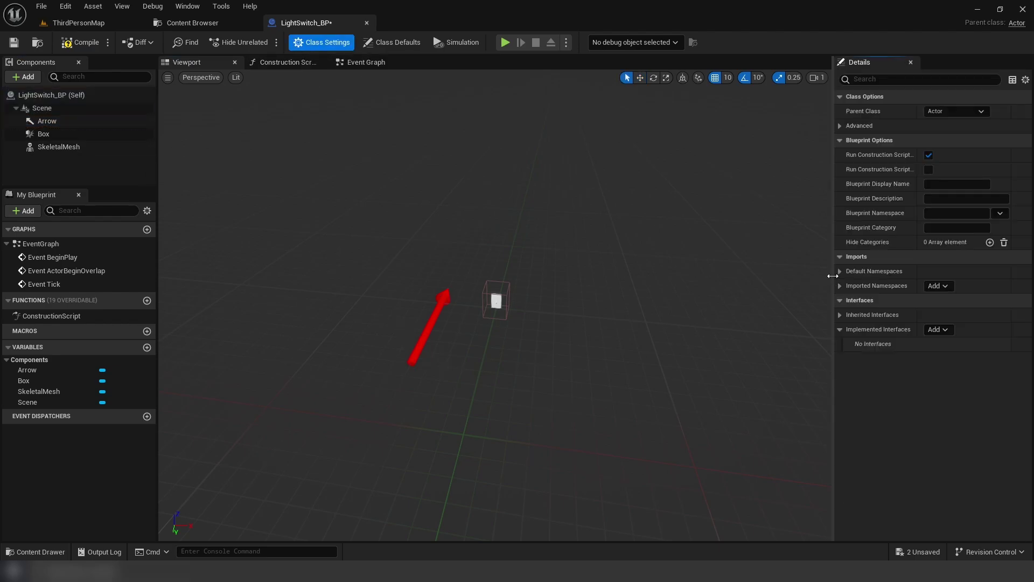
left_click_drag(832, 281, 677, 308)
left_click(838, 327)
type("interact")
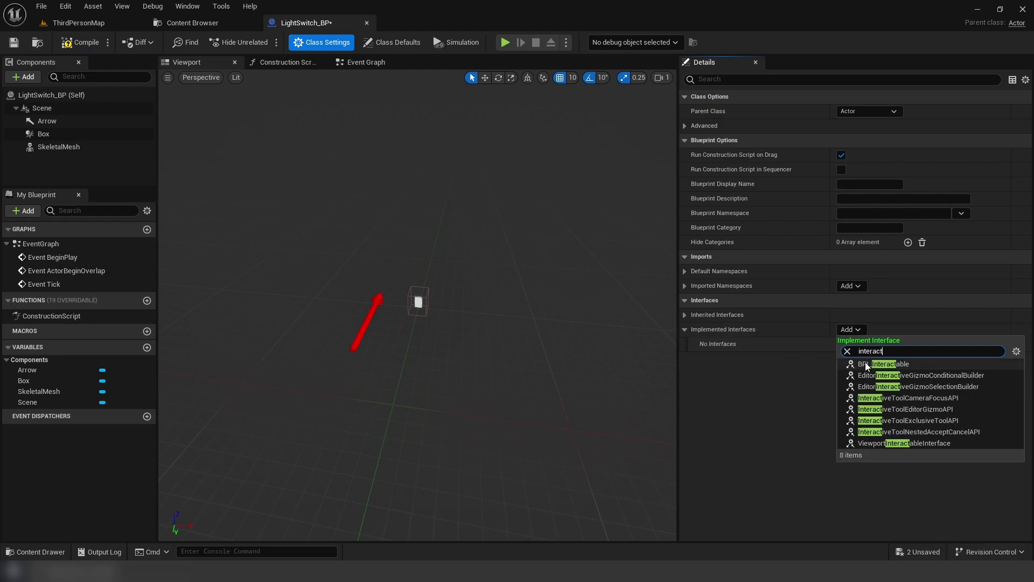
left_click(869, 365)
Add an 'Interactable' entry to the Tags array in Class Defaults
left_click(413, 46)
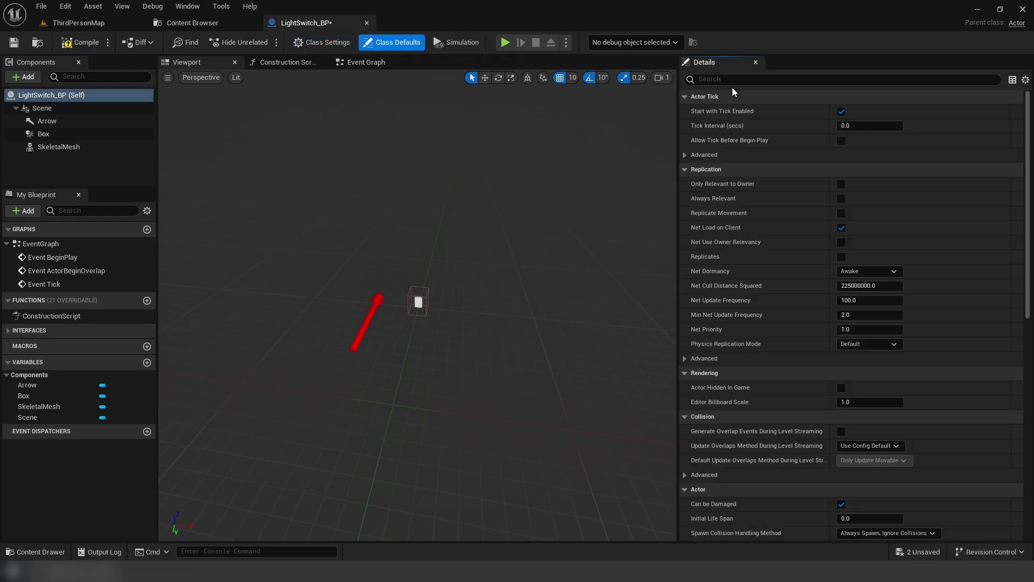
left_click(732, 83)
type("tags")
left_click(908, 126)
left_click(840, 142)
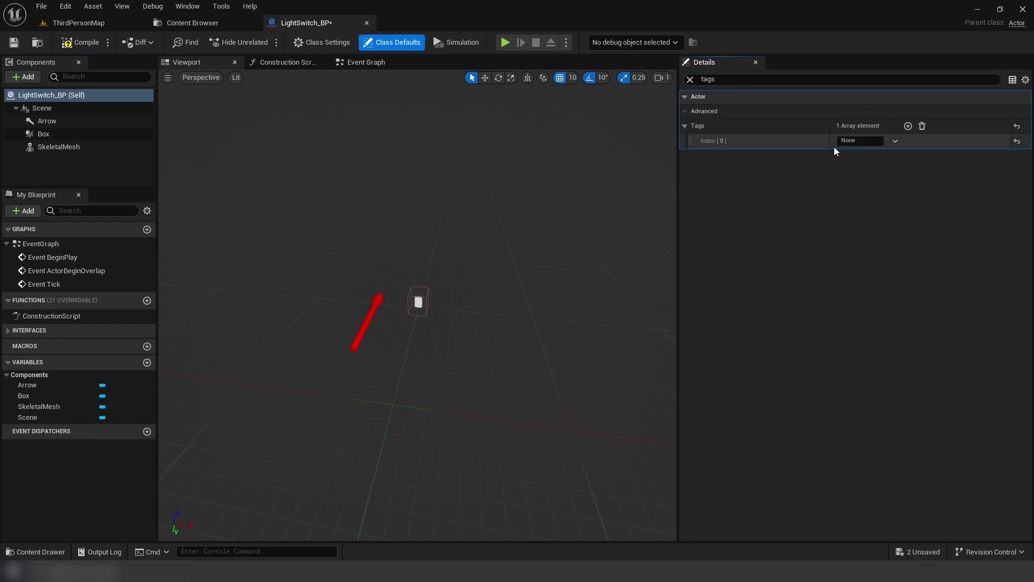
type("Interactable")
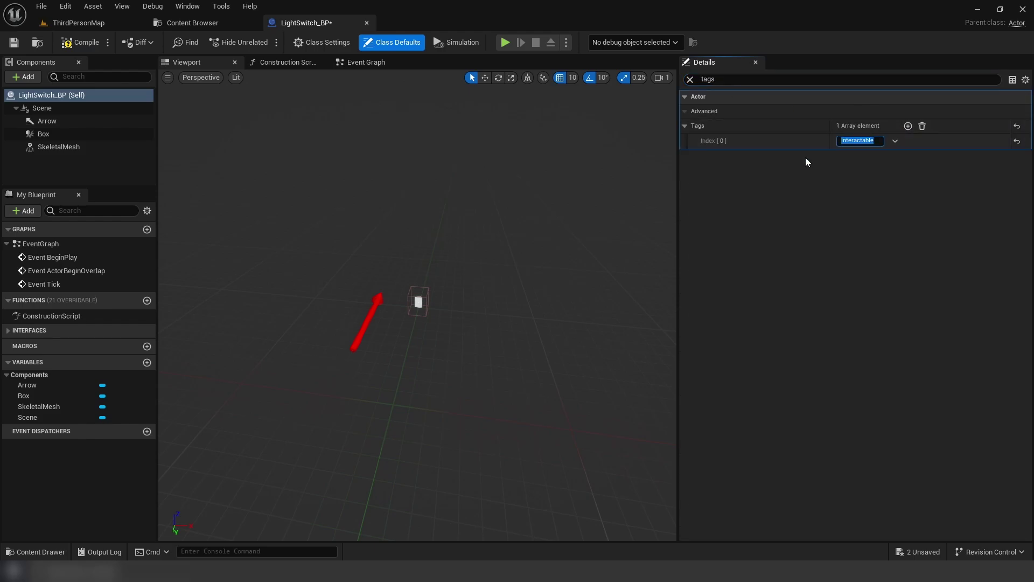
key("Return")
left_click_drag(678, 144, 818, 146)
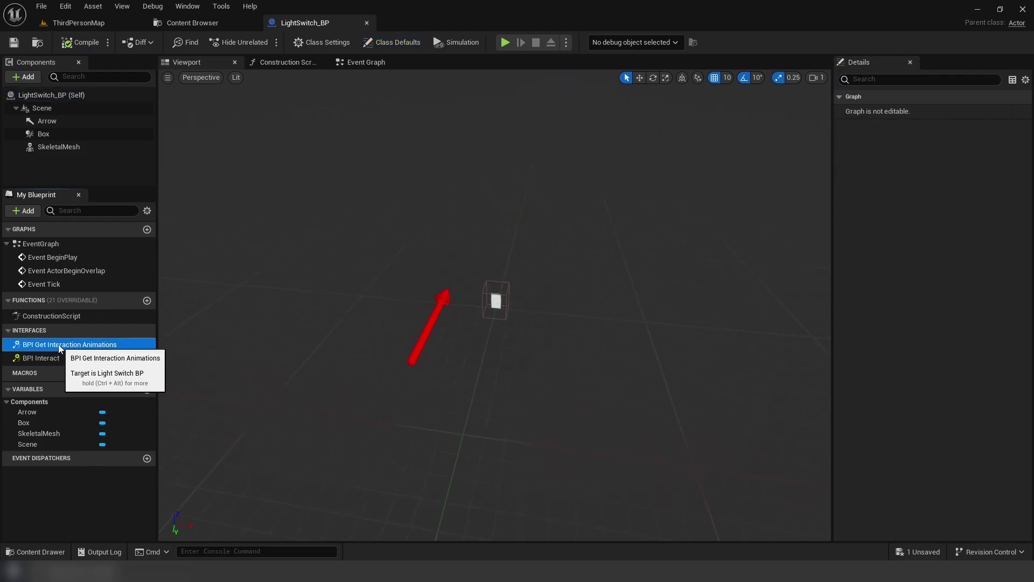
In BPI Get Interaction Animations, assign LightSwitch montages to the Interact and Stop Interact return pins
double_click(58, 345)
left_click(614, 252)
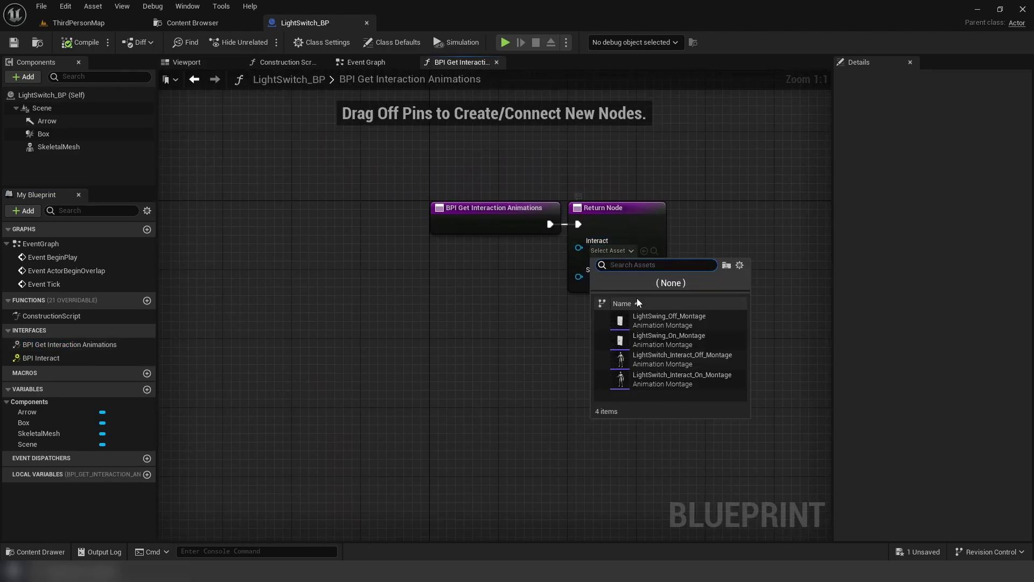
left_click(660, 377)
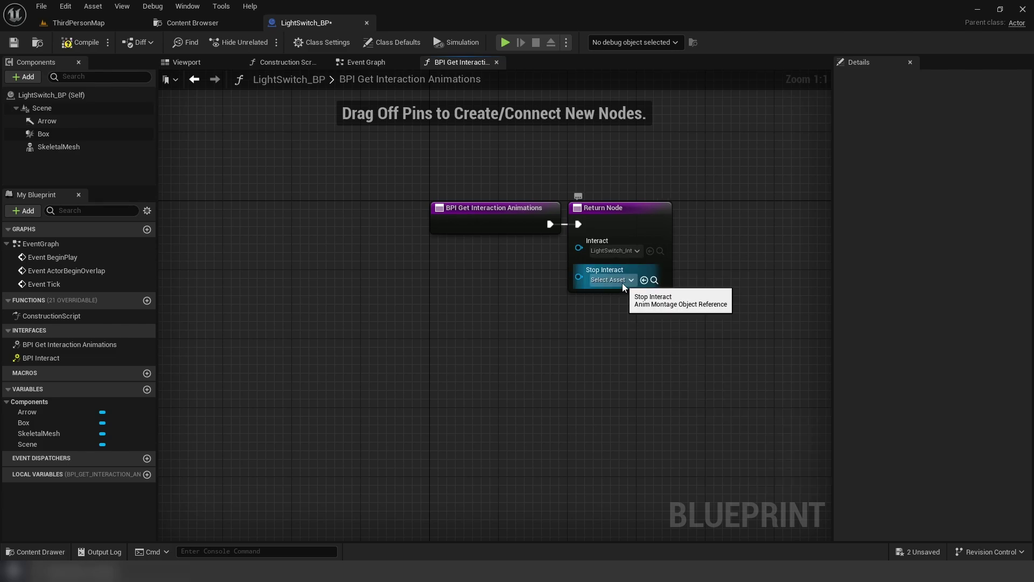
left_click(623, 280)
left_click(659, 386)
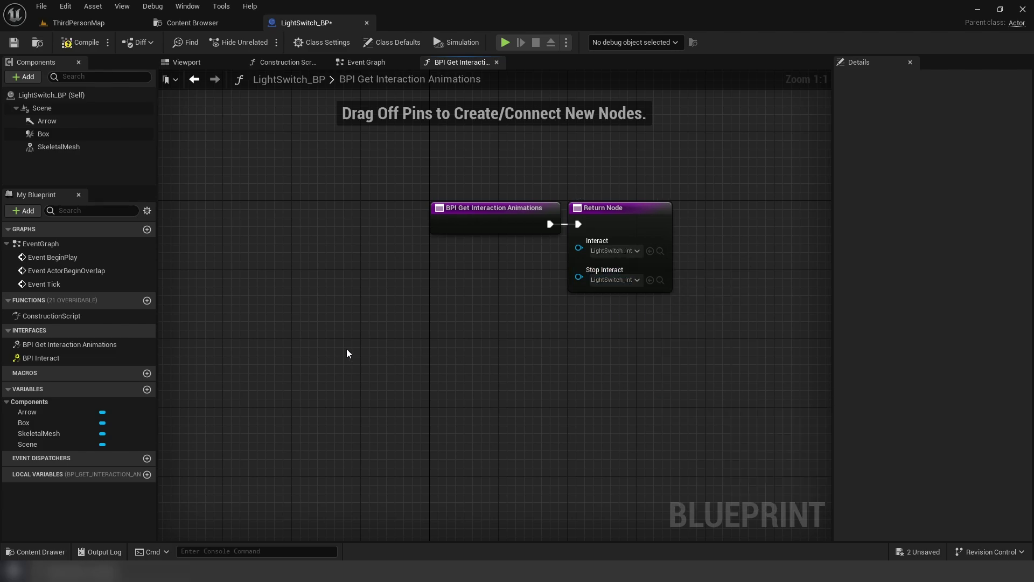
left_click(497, 62)
Replace the default events with Event BPI Interact, promoting Instigator to an Instigating Actor variable
left_click_drag(453, 158, 539, 416)
key("Delete")
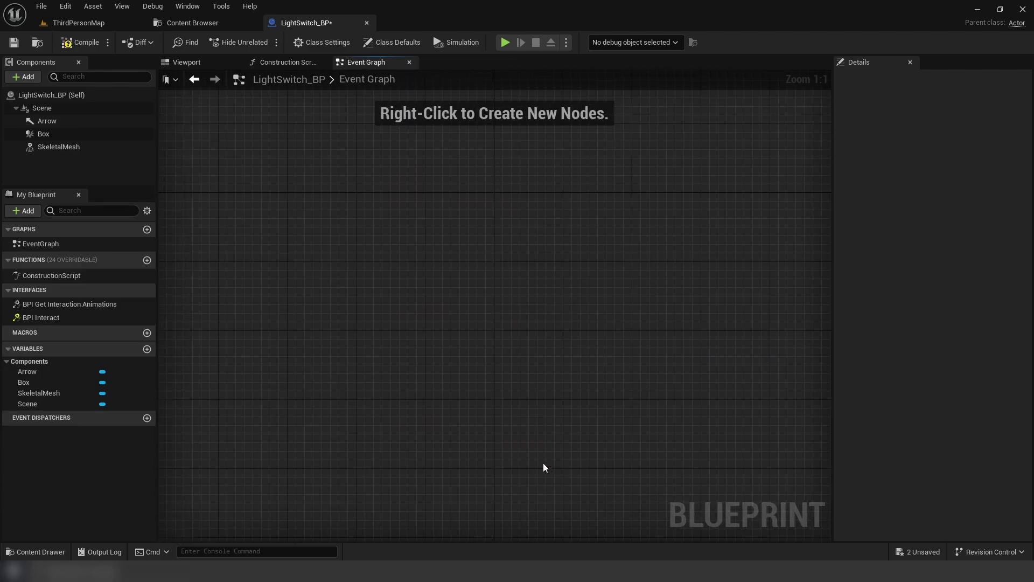
double_click(57, 318)
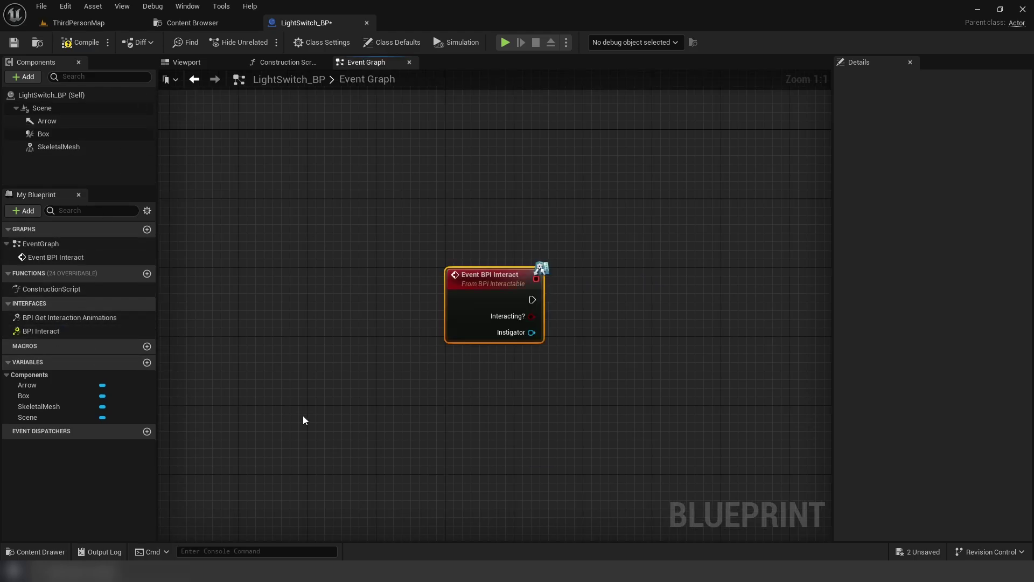
right_click_drag(552, 337, 309, 296)
left_click_drag(326, 299, 366, 277)
left_click(393, 338)
type("Instigating Ac")
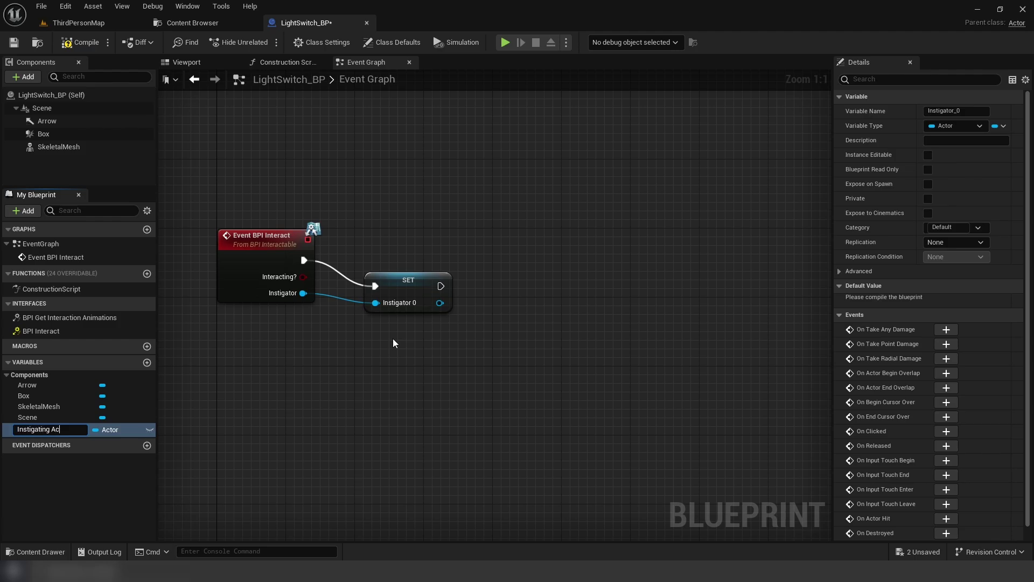
type("tor")
key("Return")
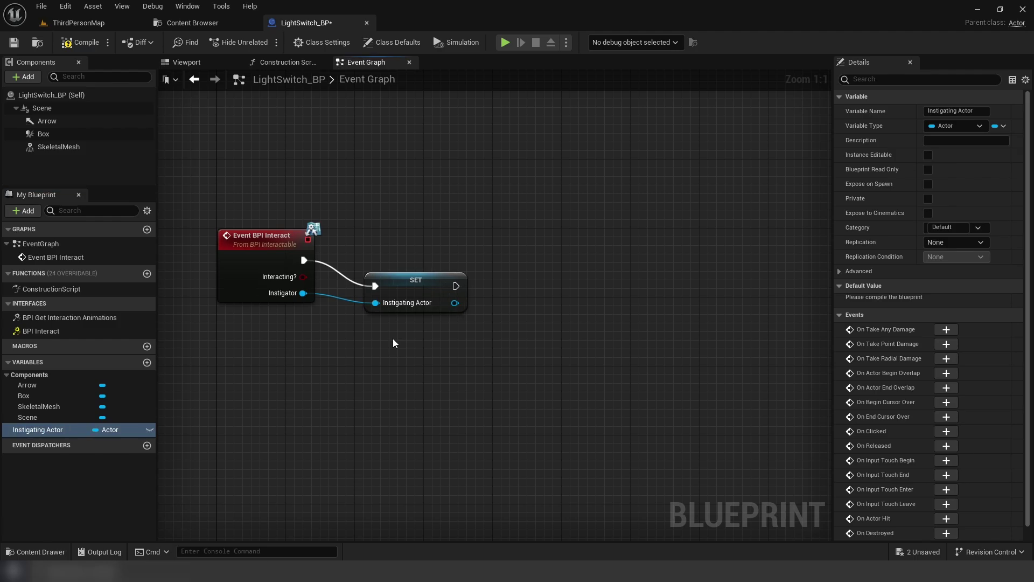
left_click_drag(418, 291, 400, 264)
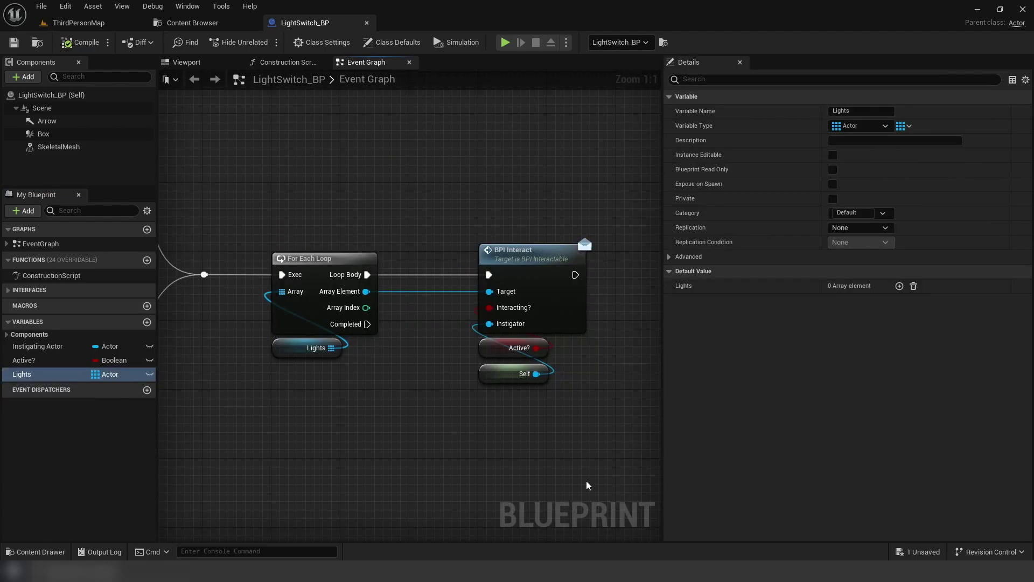
Make Lights instance-editable and exposed on spawn, and add a Timeline on Sequence Then 0
left_click(834, 155)
left_click(833, 184)
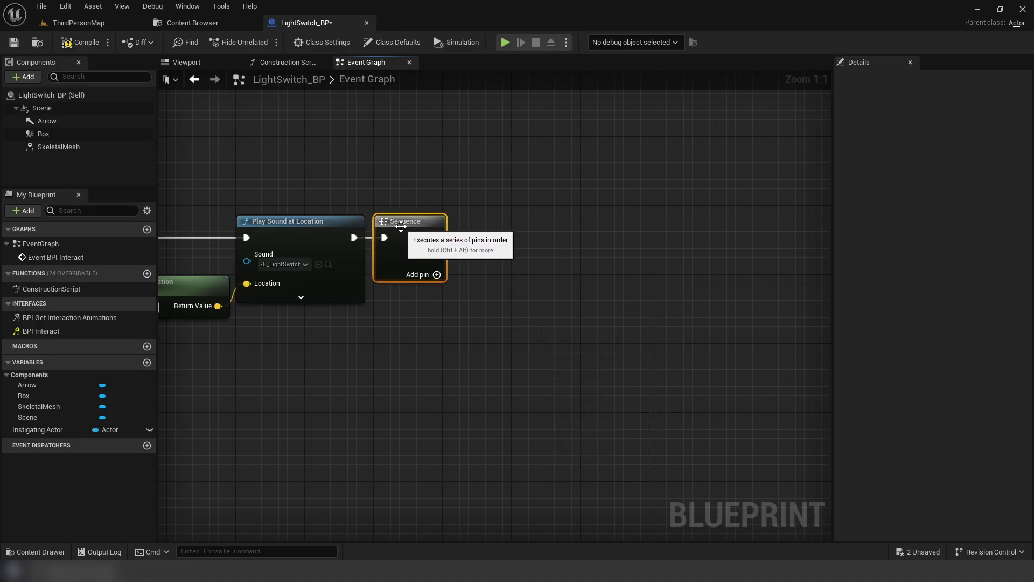
right_click_drag(585, 246, 369, 488)
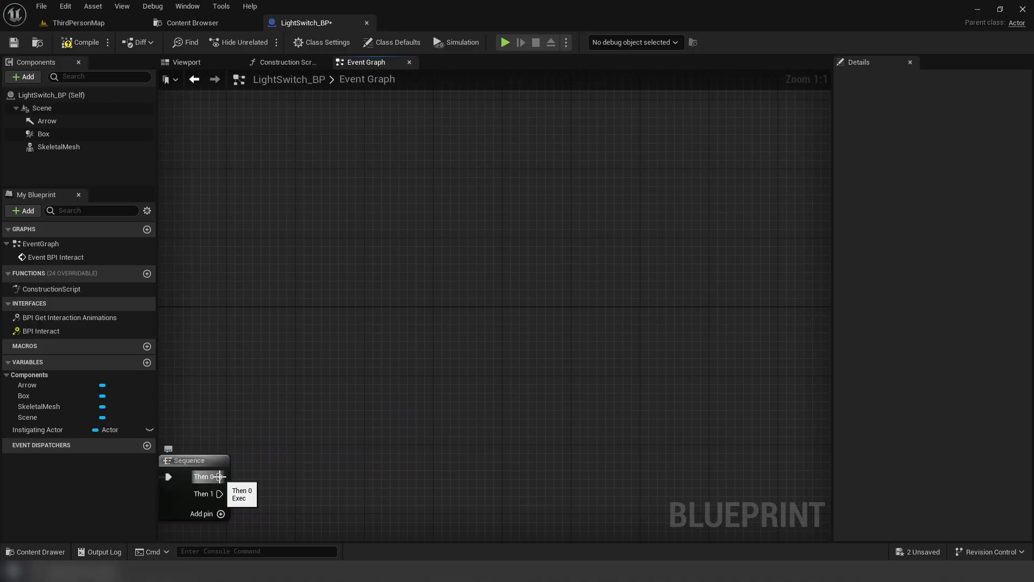
left_click_drag(219, 477, 538, 139)
type("timeline")
key("Return")
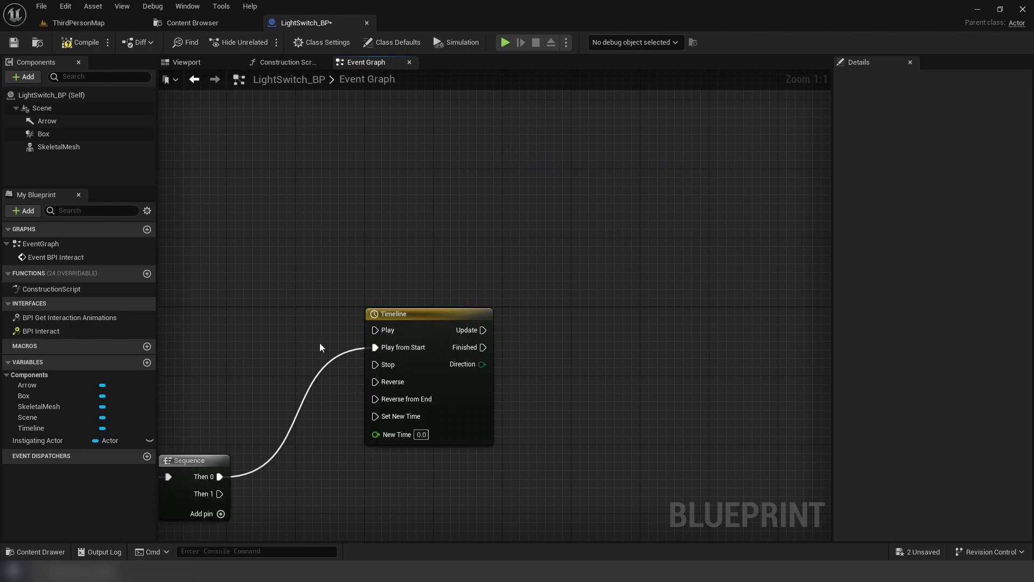
Add a float track 'Value' to the timeline with keys at (0, 0) and (1, 1)
double_click(394, 314)
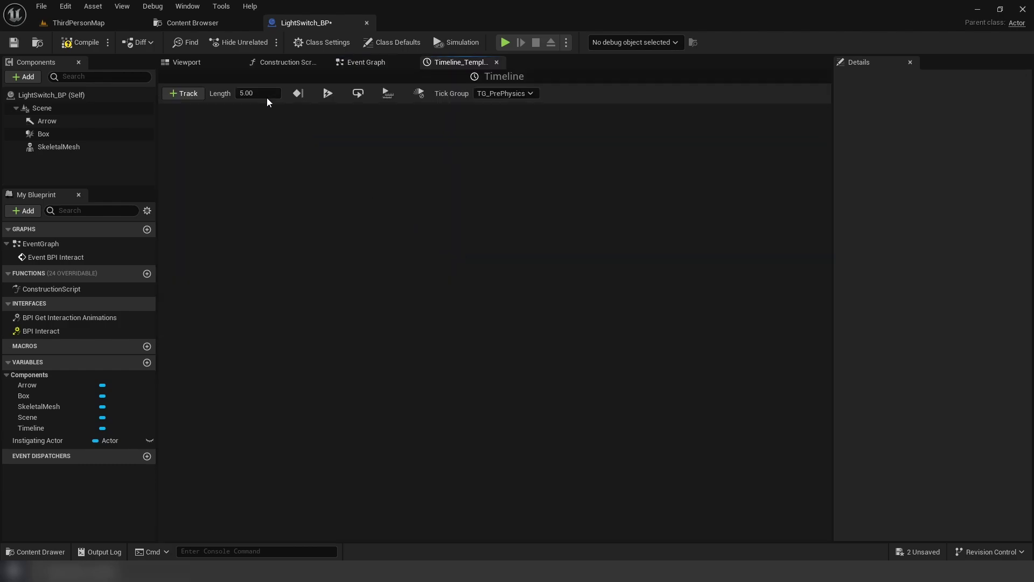
left_click(183, 93)
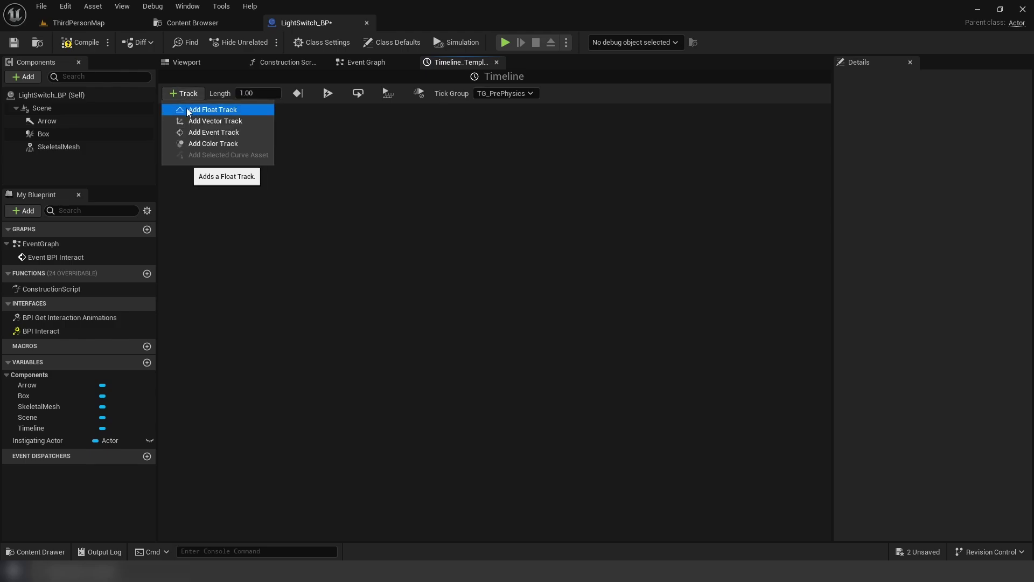
left_click(190, 106)
type("Value")
key("Return")
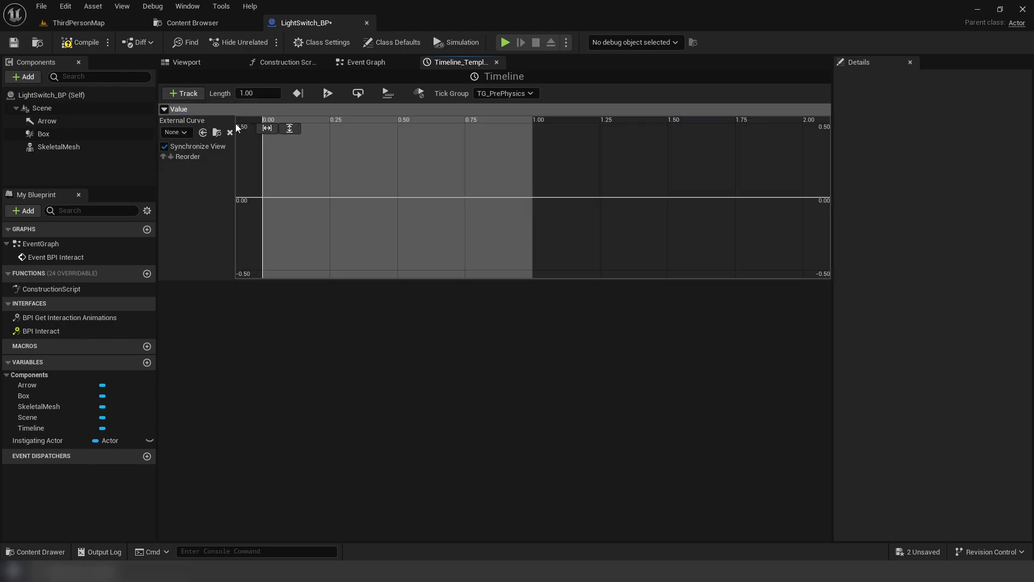
left_click(266, 197, "shift")
right_click(369, 174)
left_click(404, 182)
type("1")
key("Return")
left_click(289, 128)
Add a Lerp (Vector) node and wire timeline Value into both Lerp Vector and Lerp Rotator Alpha
left_click(496, 62)
right_click(481, 240)
type("Lerp Loc")
key("BackSpace")
key("BackSpace")
key("BackSpace")
type("Vec")
key("Return")
mouse_move(335, 202)
left_mouse_down()
mouse_move(362, 226)
mouse_move(601, 271)
left_mouse_up()
right_click_drag(455, 279, 431, 277)
left_click_drag(314, 202, 809, 273)
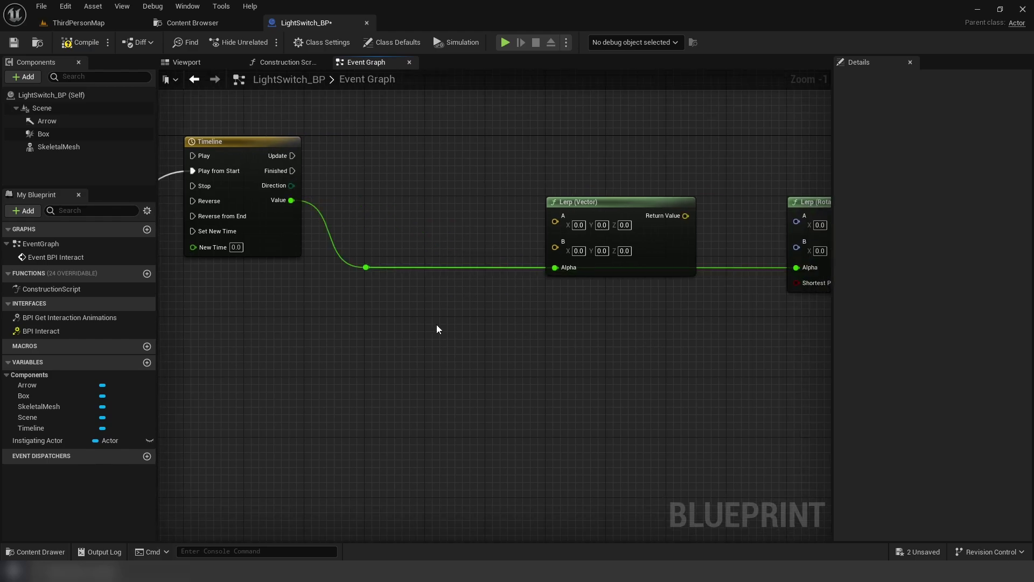
Add Get Actor Location for Instigating Actor, split pins, and wire its Z into Lerp B Z
right_click_drag(436, 329, 358, 321)
right_click(340, 322)
key("Escape")
left_click_drag(565, 202, 626, 202)
mouse_move(38, 440)
left_mouse_down()
mouse_move(352, 204)
mouse_move(438, 212)
left_mouse_up()
type("Get Ac")
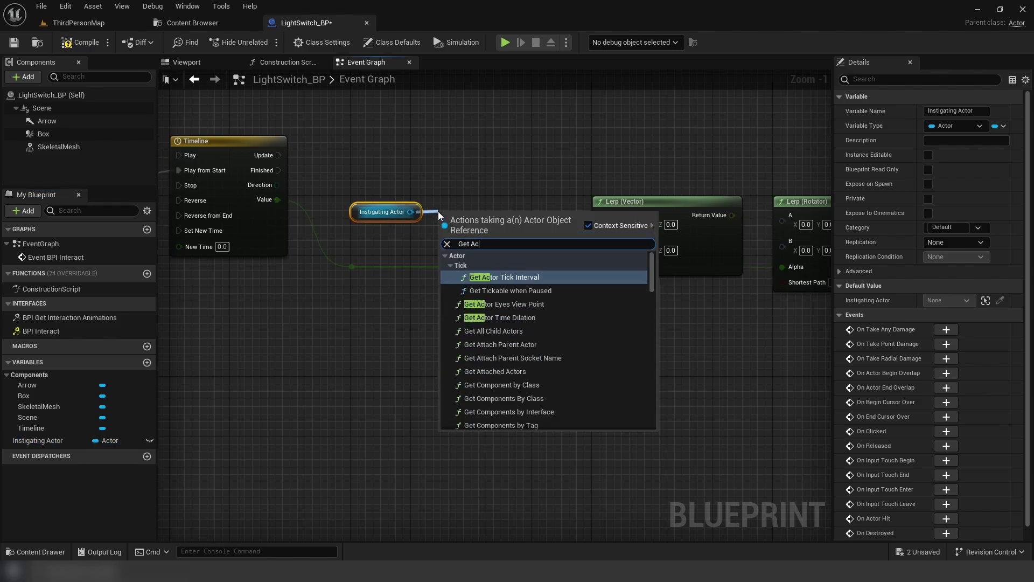
type("tor Location")
key("Return")
right_click(344, 345)
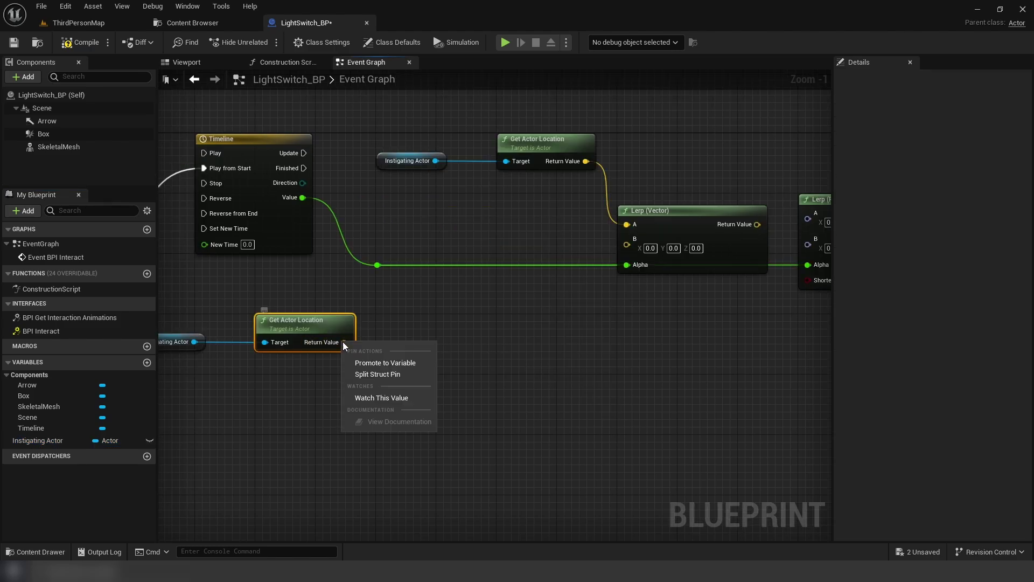
left_click(377, 374)
right_click(626, 247)
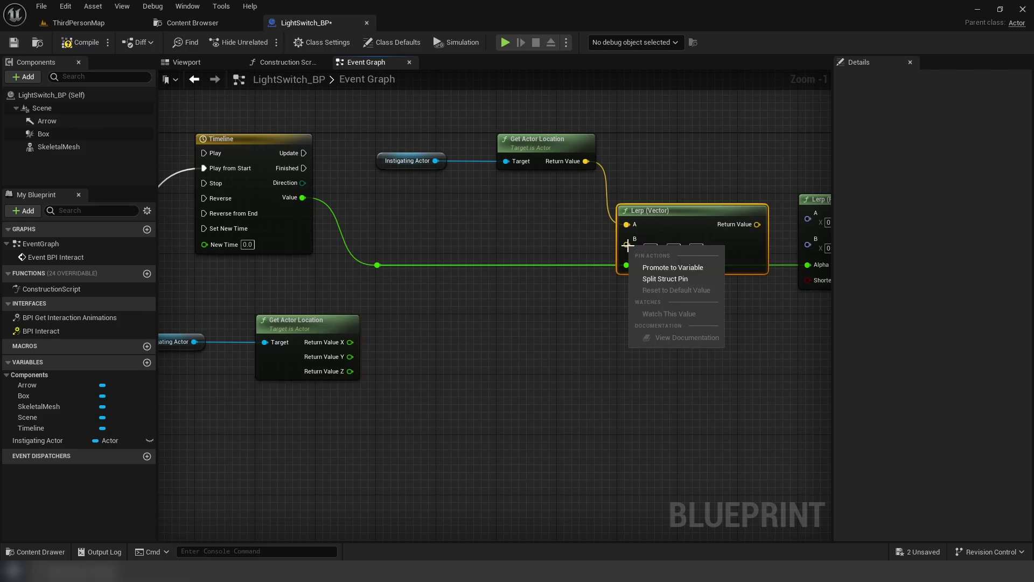
left_click(636, 279)
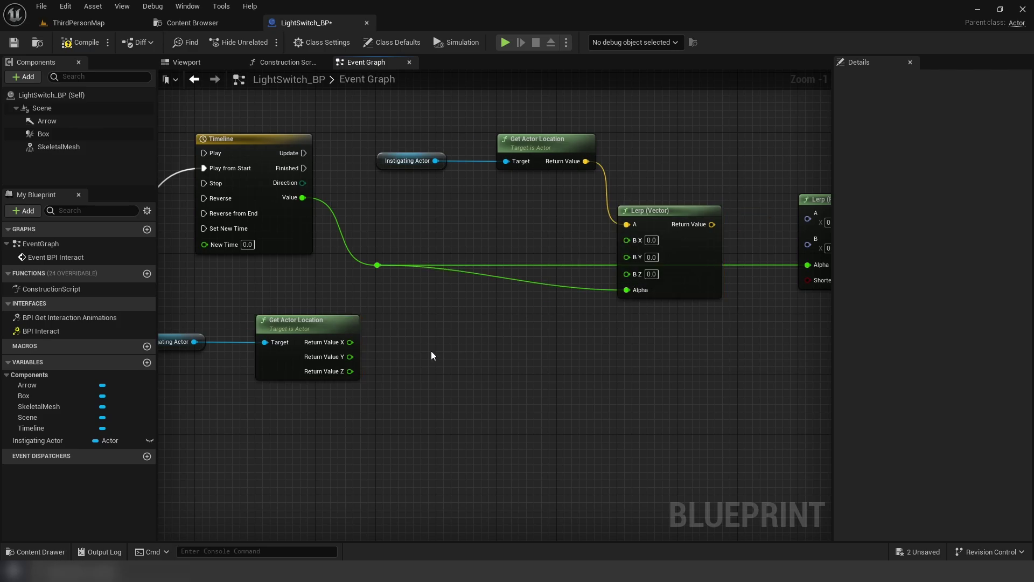
right_click_drag(431, 356, 583, 335)
left_click_drag(502, 351, 778, 240)
Wire the Arrow's world location X and Y into Lerp B X and B Y, adding a reroute
left_click_drag(275, 284, 525, 380)
left_click_drag(465, 305, 620, 306)
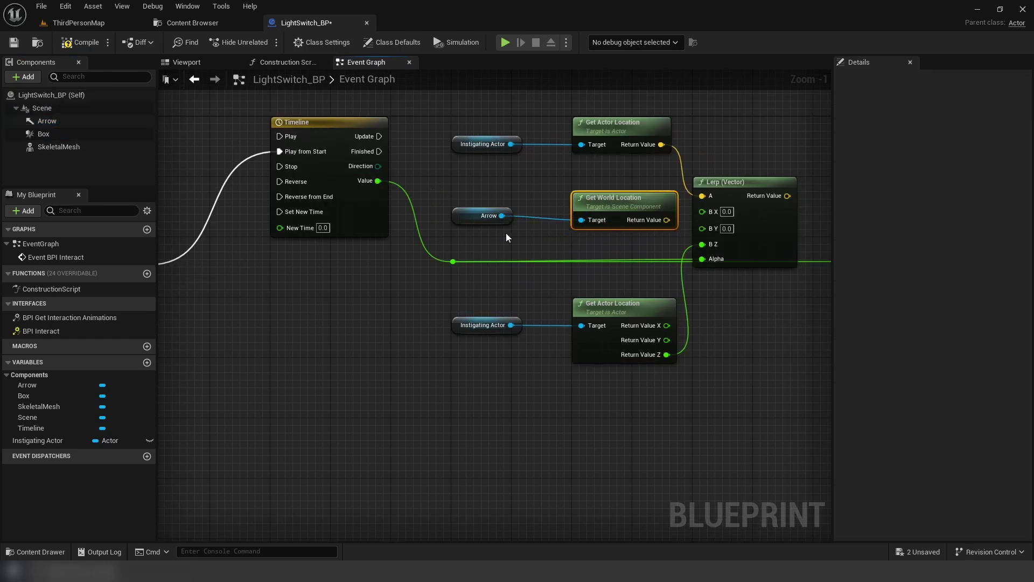
right_click(667, 220)
left_click(695, 247)
left_click_drag(619, 188, 620, 173)
mouse_move(666, 205)
left_mouse_down()
mouse_move(704, 210)
mouse_move(702, 229)
left_mouse_up()
double_click(454, 262)
left_click_drag(441, 281, 735, 186)
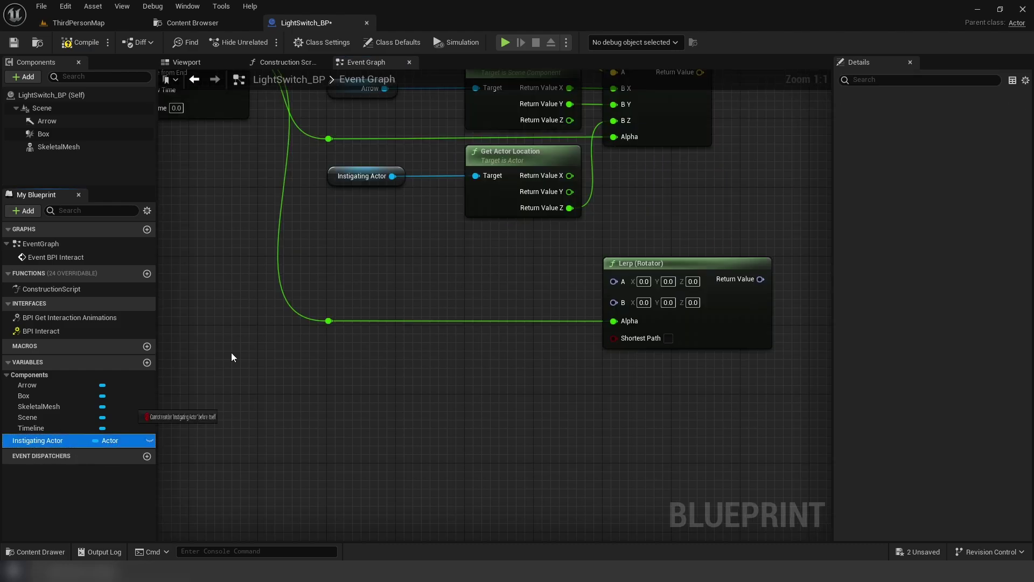
left_click_drag(37, 441, 327, 266, "ctrl")
Add Get Actor Rotation for Instigating Actor, split it, and wire roll and pitch into the rotator Lerp
left_click_drag(393, 267, 438, 275)
type("Ge")
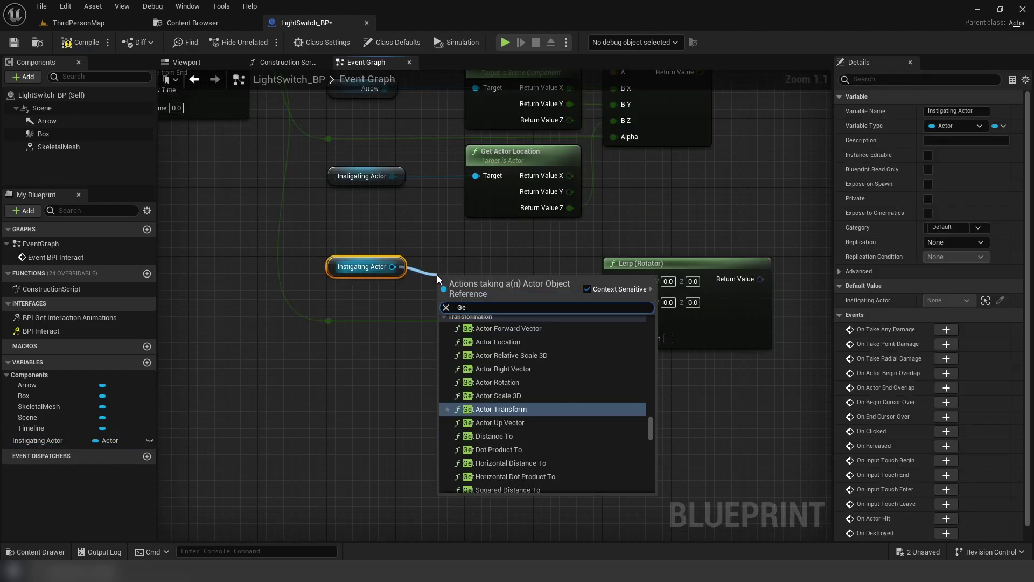
type("t actor rotat")
key("Return")
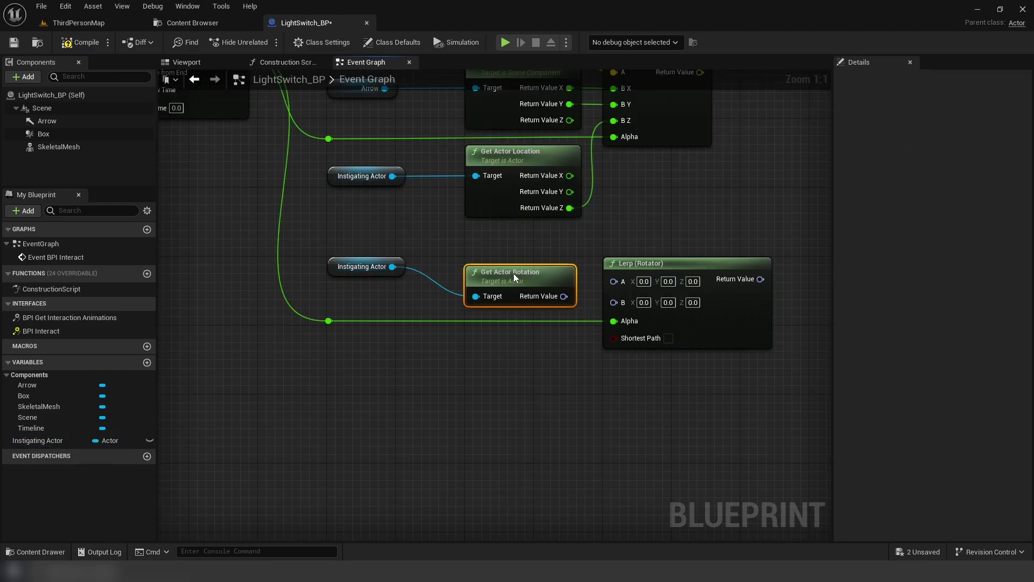
left_click_drag(563, 295, 614, 281)
key("ctrl+z")
mouse_move(485, 166)
left_mouse_down()
mouse_move(422, 241)
mouse_move(492, 232)
left_mouse_up()
right_click(560, 246)
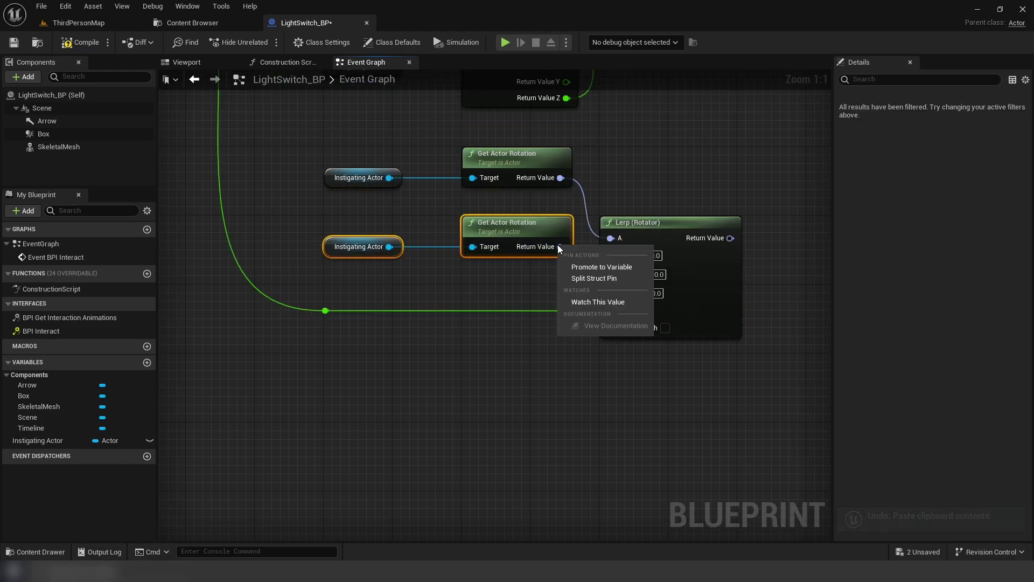
left_click(571, 280)
mouse_move(588, 247)
left_mouse_down()
mouse_move(611, 254)
mouse_move(611, 270)
left_mouse_up()
left_click(427, 279)
Add the Arrow's Get World Rotation and wire its yaw into the rotator Lerp's B Z
left_click_drag(454, 240, 442, 222)
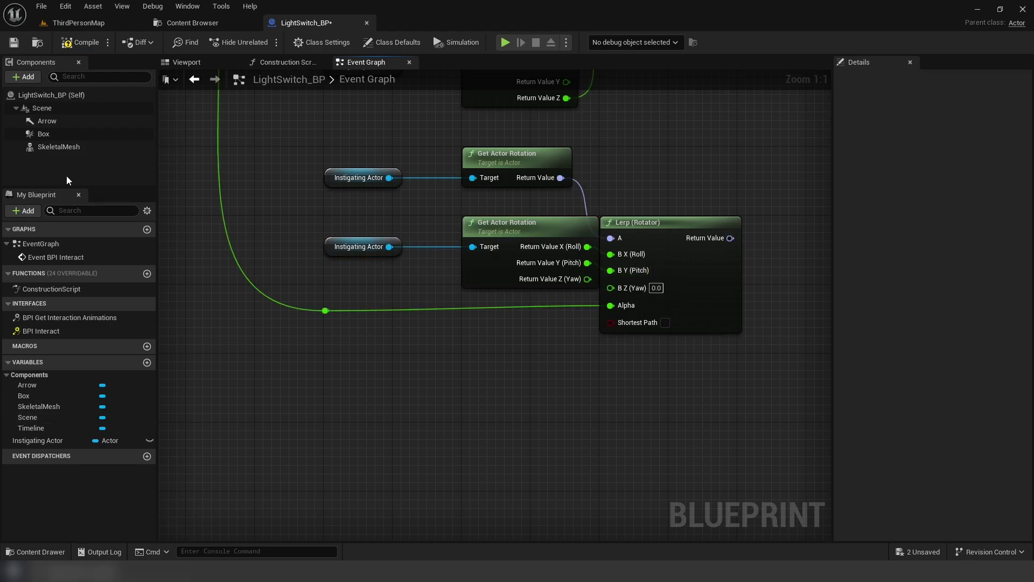
mouse_move(48, 121)
left_mouse_down()
mouse_move(320, 336)
mouse_move(451, 348)
left_mouse_up()
type("Get World Rot")
key("Return")
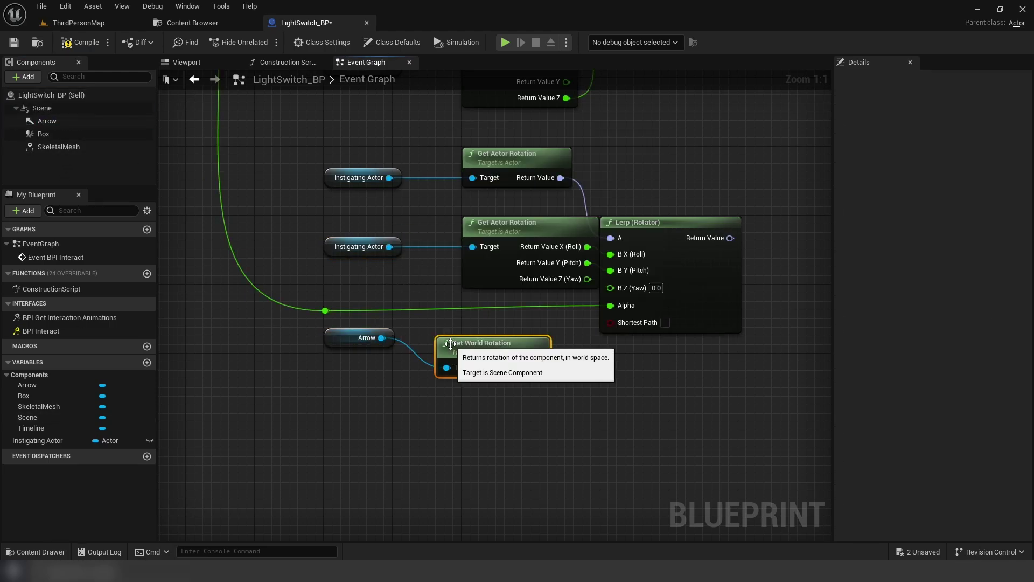
left_click_drag(578, 375, 610, 288)
right_click_drag(609, 293, 583, 366)
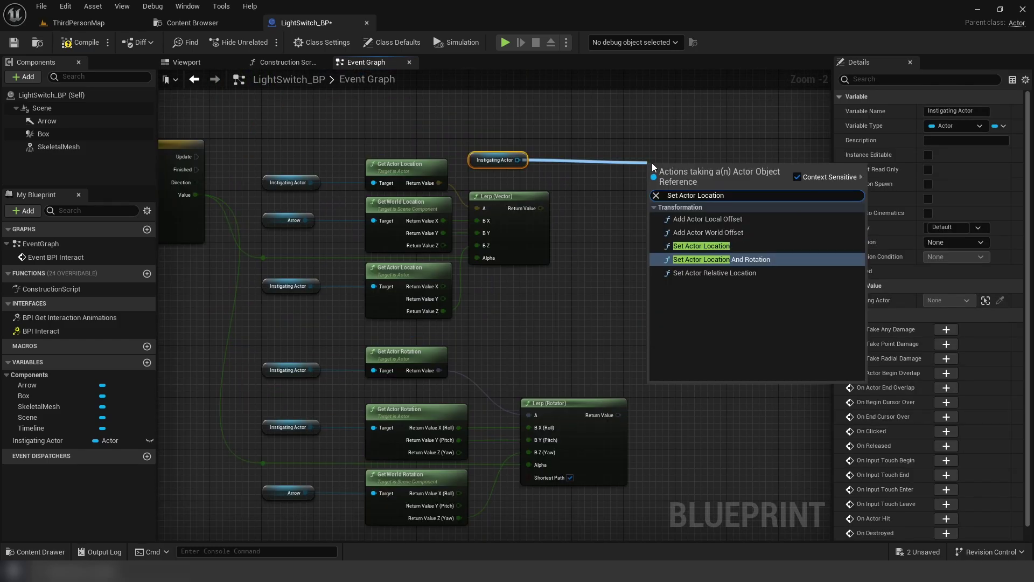
Run Set Actor Location And Rotation on Timeline Update, fed by the vector and rotator Lerps
left_click_drag(239, 156, 651, 180)
right_click_drag(631, 163, 562, 174)
left_click_drag(595, 182, 715, 158)
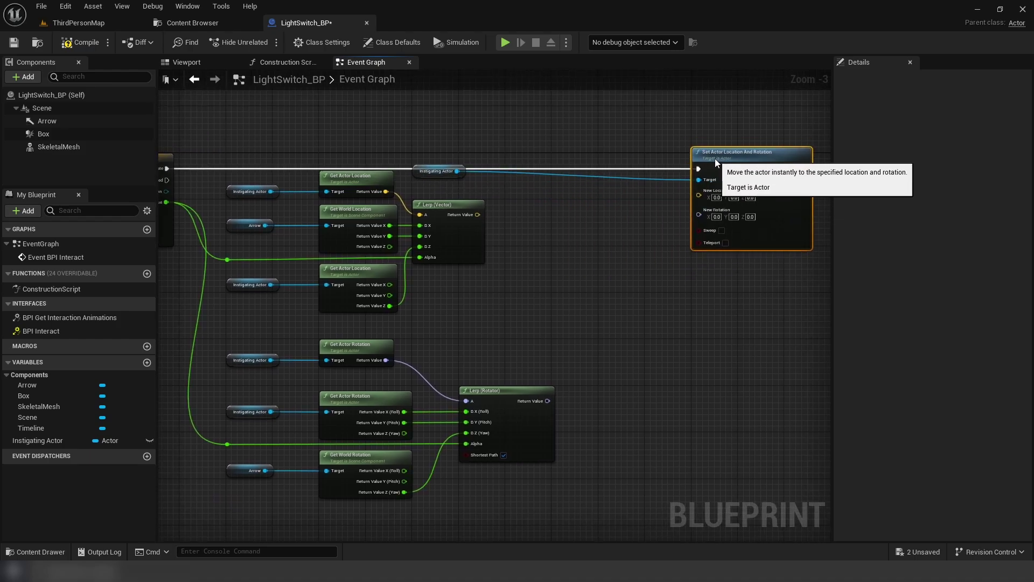
left_click_drag(416, 169, 599, 173)
left_click_drag(477, 214, 699, 195)
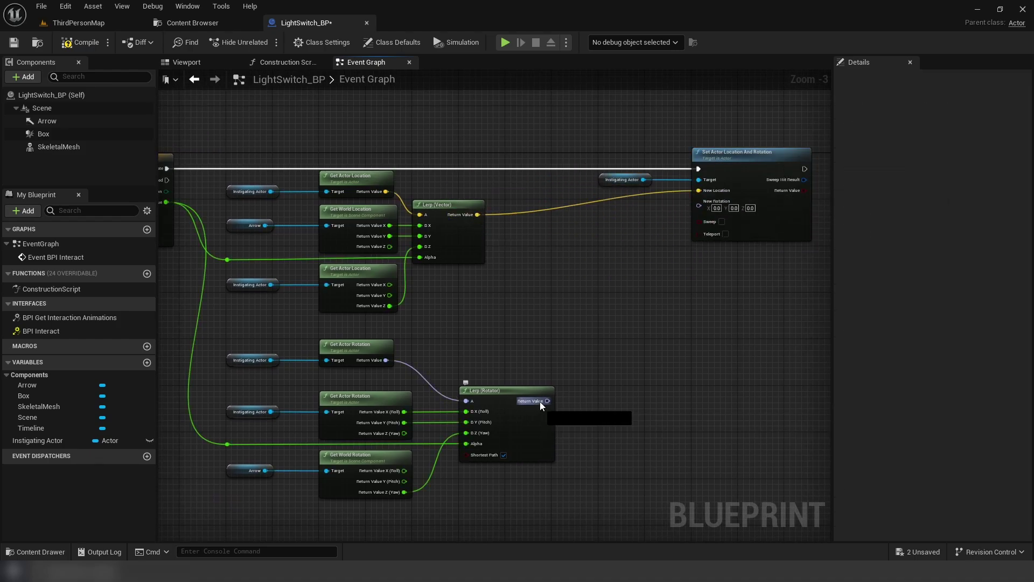
left_click_drag(549, 400, 699, 200)
double_click(600, 209)
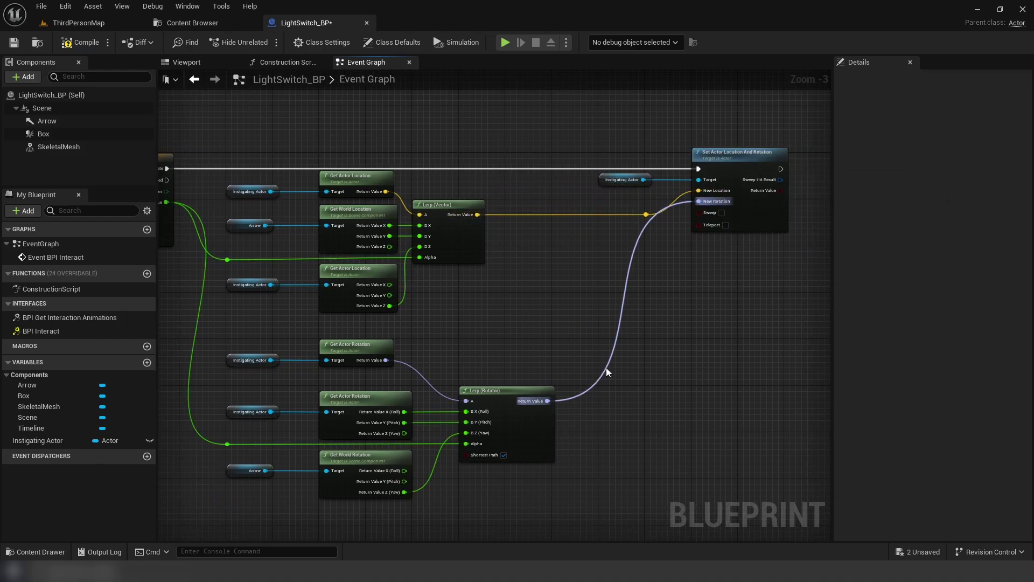
scroll(607, 367, "down", 2)
scroll(379, 188, "up", 2)
Create an Active? boolean and branch on it from Sequence Then 1
left_click(146, 363)
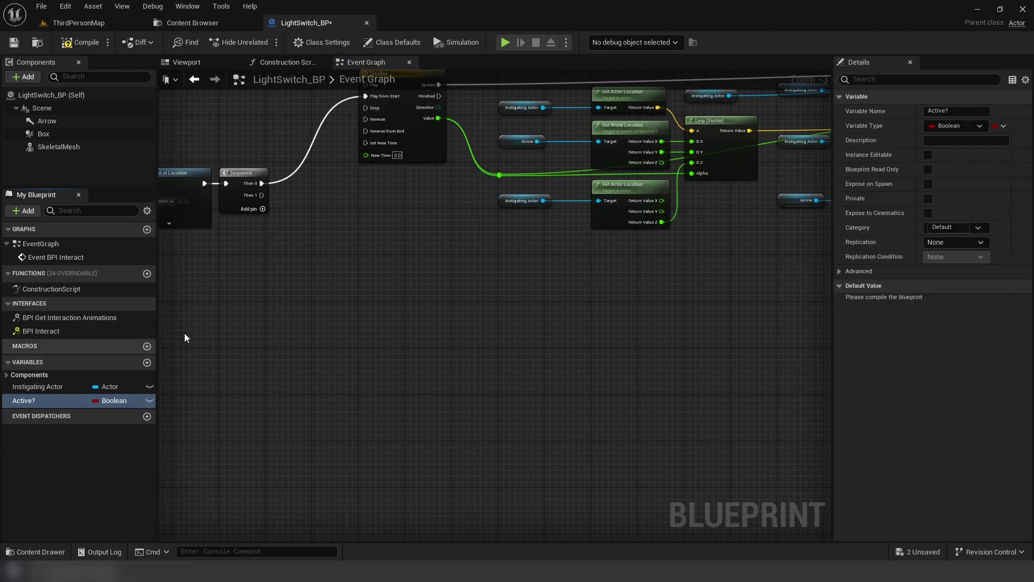
scroll(300, 294, "up", 1)
scroll(302, 309, "up", 1)
scroll(302, 309, "up", 1)
key("b")
left_click(383, 266)
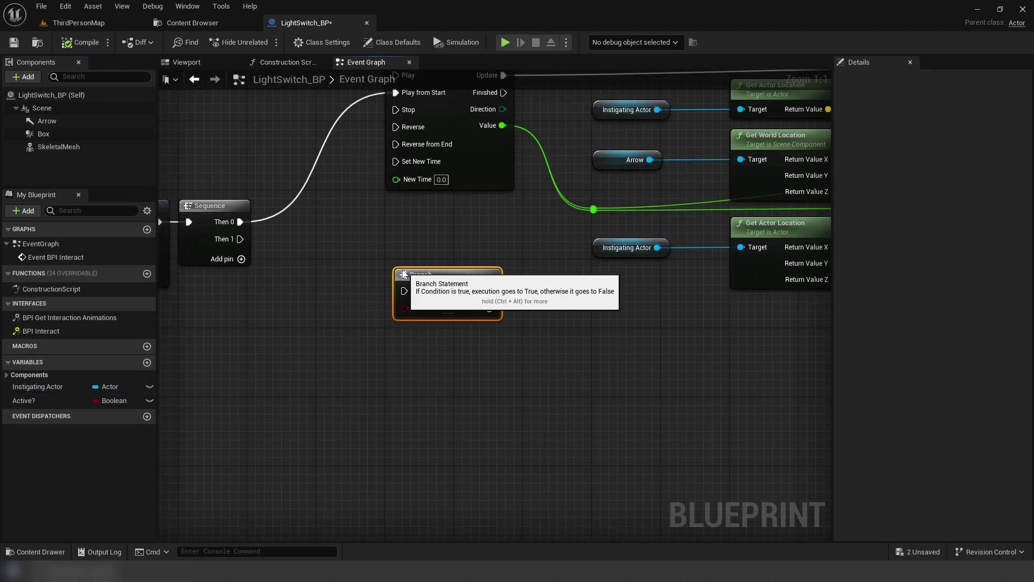
left_click_drag(240, 238, 389, 281)
scroll(376, 276, "down", 2)
left_click_drag(23, 400, 349, 283)
left_click(357, 262)
scroll(357, 277, "up", 2)
Set Active? to false on the Branch's True path and true on False, then save
mouse_move(86, 393)
left_mouse_down("alt")
mouse_move(418, 241)
mouse_move(506, 227)
left_mouse_up("alt")
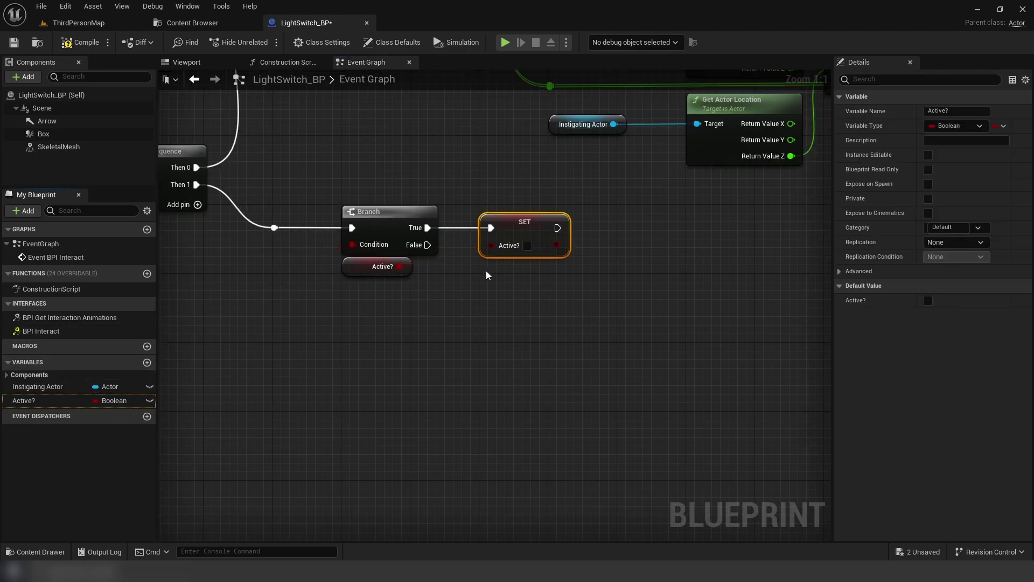
left_click_drag(486, 279, 509, 243)
key("ctrl+d")
left_click_drag(491, 286, 428, 244)
left_click_drag(503, 226, 524, 179)
left_click(515, 195)
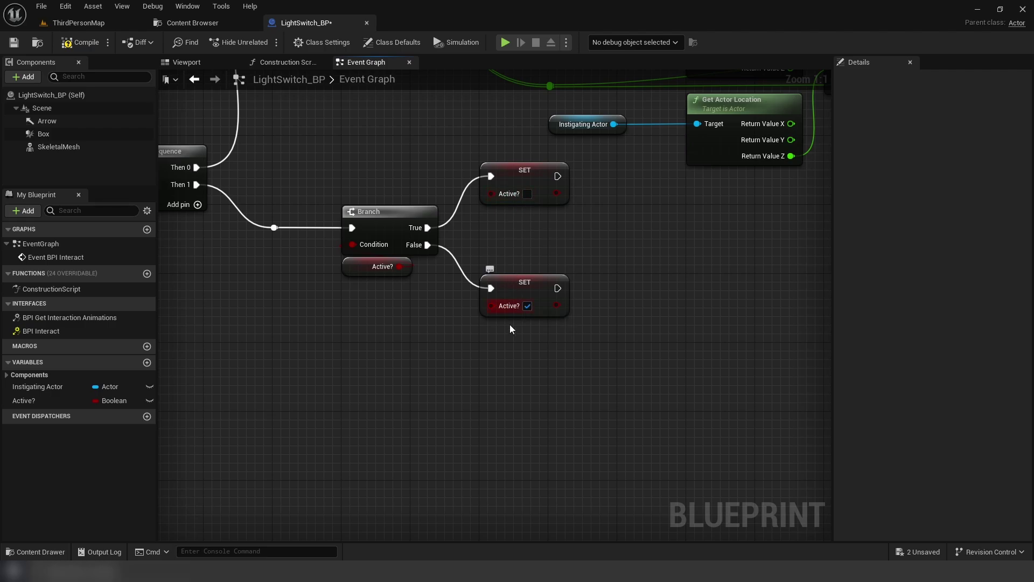
key("ctrl+s")
scroll(445, 367, "down", 3)
scroll(405, 391, "up", 1)
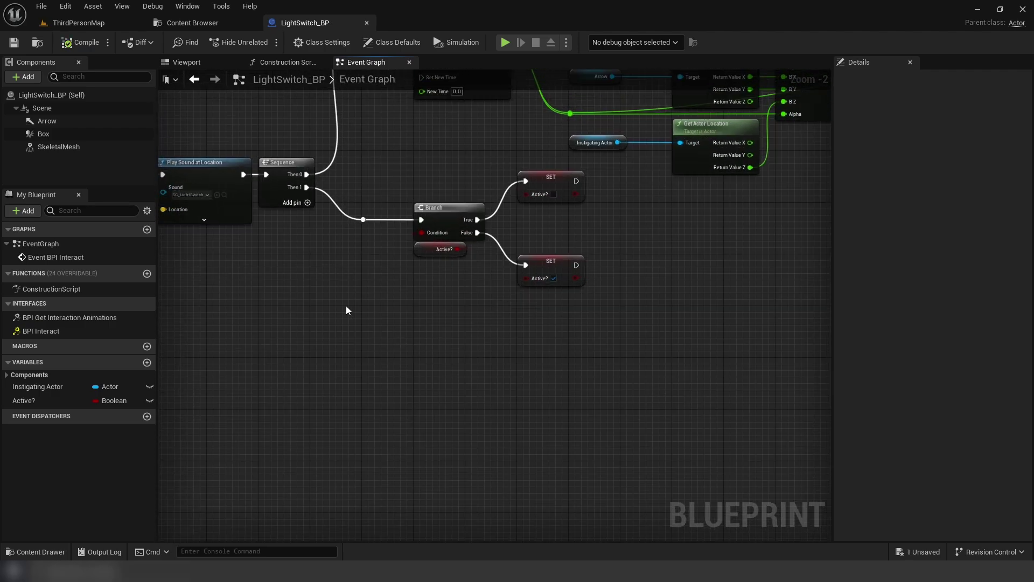
Add a second Branch on Sequence Then 2, conditioned on Active?
key("b")
left_click(423, 333)
left_click_drag(306, 199, 420, 374)
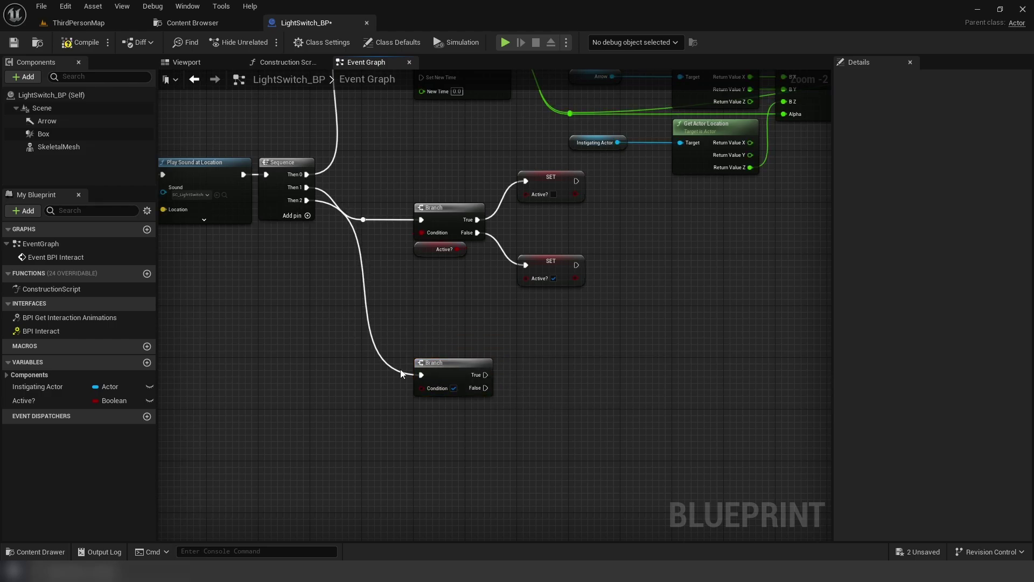
double_click(397, 372)
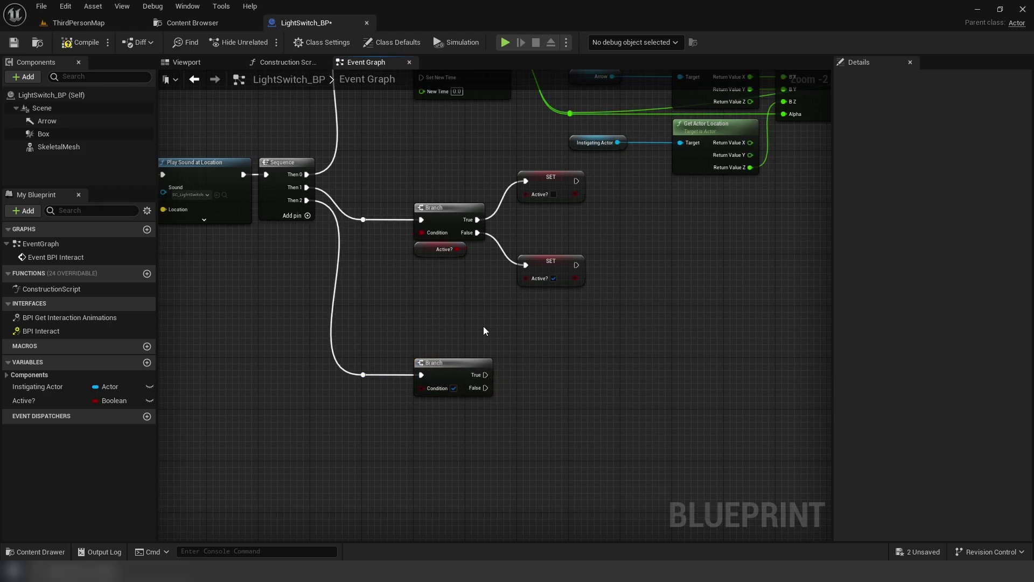
mouse_move(25, 400)
left_mouse_down("ctrl")
mouse_move(442, 418)
mouse_move(426, 393)
left_mouse_up("ctrl")
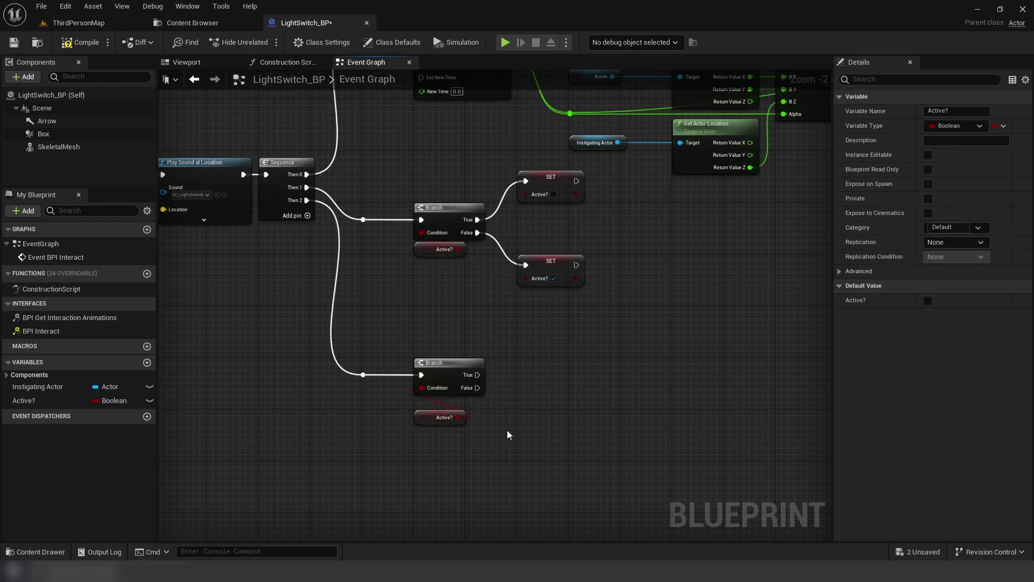
scroll(512, 431, "up", 2)
Add BPI Get Interaction Animations with Self as target, driven by Branch True
right_click(393, 335)
left_click(460, 379)
left_click_drag(348, 280, 431, 290)
left_click(464, 327)
mouse_move(352, 287)
left_mouse_down()
mouse_move(413, 231)
mouse_move(517, 213)
left_mouse_up()
double_click(414, 247)
Copy the animations node and its Self reference for the False path
left_click(501, 206, "shift")
left_click(509, 284, "shift")
key("ctrl+c")
key("ctrl+v")
left_click_drag(353, 305, 398, 365)
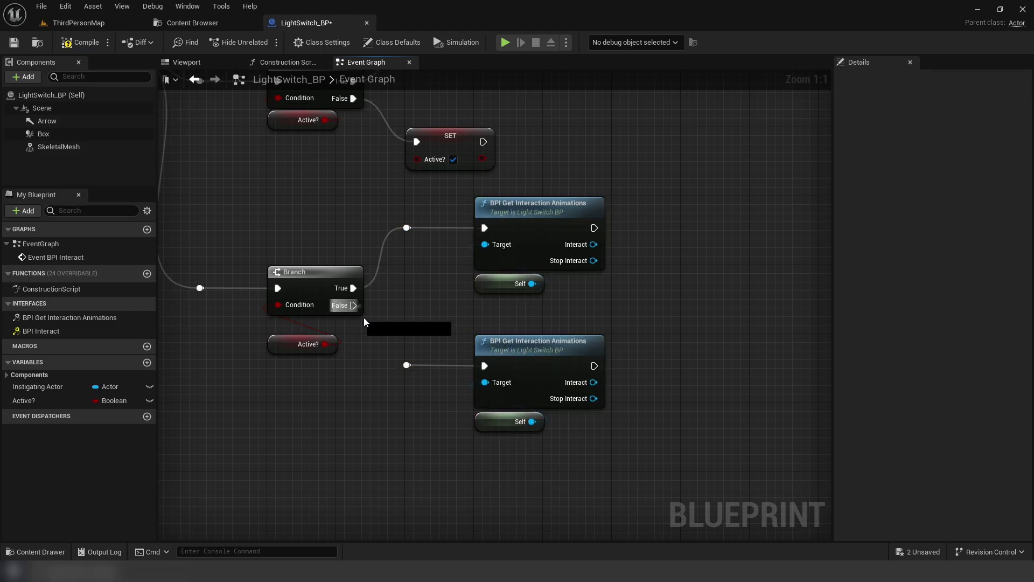
Add Get Player Character feeding a Play Anim Montage fed by the animations node
right_click_drag(638, 340, 324, 338)
right_click(323, 257)
type("get player")
left_click(357, 275)
left_click_drag(357, 269, 334, 274)
left_click_drag(417, 285, 480, 222)
type("Play Anim montage")
key("Return")
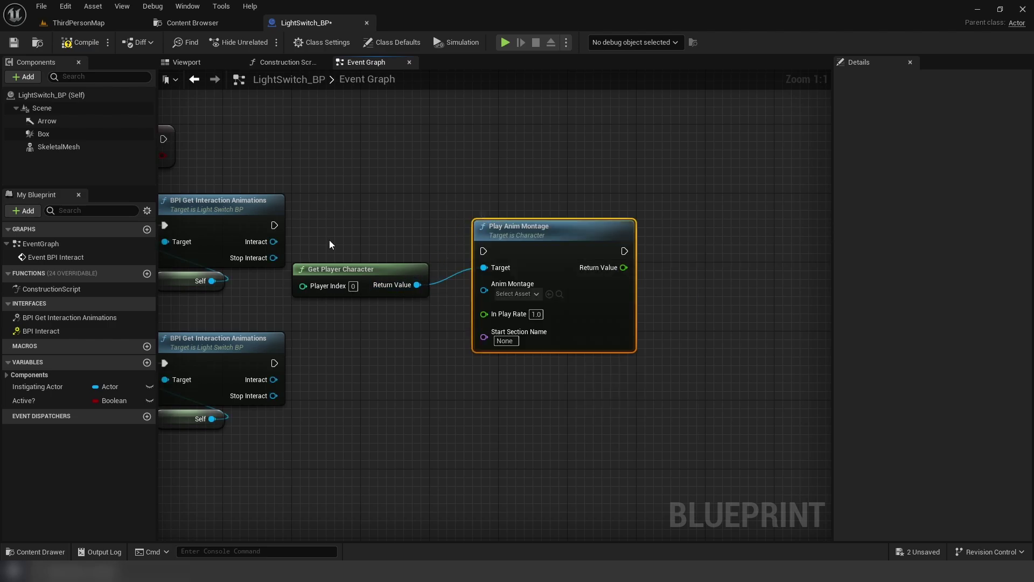
left_click_drag(274, 225, 509, 224)
Duplicate Play Anim Montage below, also targeting the player character
key("ctrl+c")
key("ctrl+v")
mouse_move(273, 363)
left_mouse_down()
mouse_move(501, 389)
mouse_move(545, 343)
left_mouse_up()
left_click_drag(418, 285, 511, 383)
scroll(434, 415, "down", 1)
Add a 0.35-second Delay after the montage and duplicate it onto the lower path
mouse_move(439, 194)
left_mouse_down()
mouse_move(490, 211)
mouse_move(538, 199)
left_mouse_up()
left_click(536, 209)
type("0.35")
key("Return")
right_click_drag(647, 279, 545, 286)
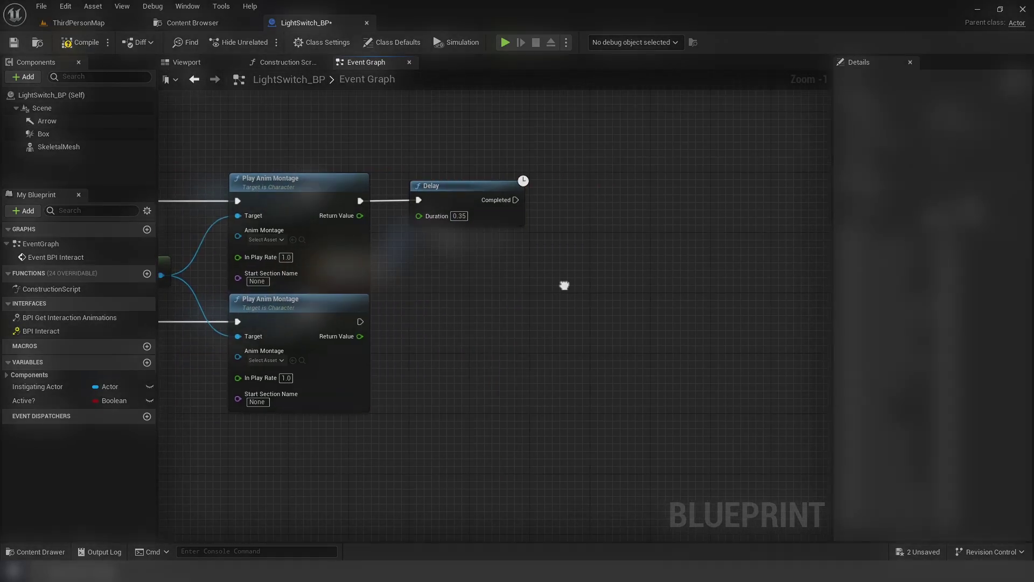
left_click_drag(59, 147, 348, 271)
Add Stop nodes on the Skeletal Mesh reference for both paths
left_click_drag(370, 271, 435, 202)
left_click(450, 295)
key("ctrl+v")
scroll(466, 335, "down", 4)
scroll(522, 369, "up", 1)
left_click_drag(692, 277, 195, 194)
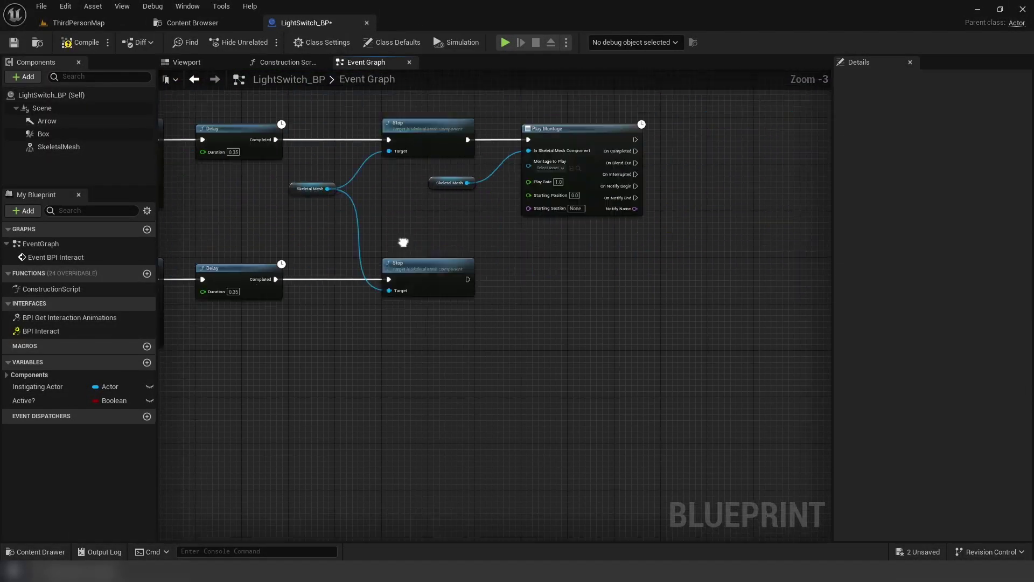
scroll(395, 269, "up", 1)
scroll(395, 269, "up", 1)
Create an instance-editable, expose-on-spawn Lights Actor array and place its getter
left_click(146, 361)
type("Lights")
left_click(111, 414)
type("Actor")
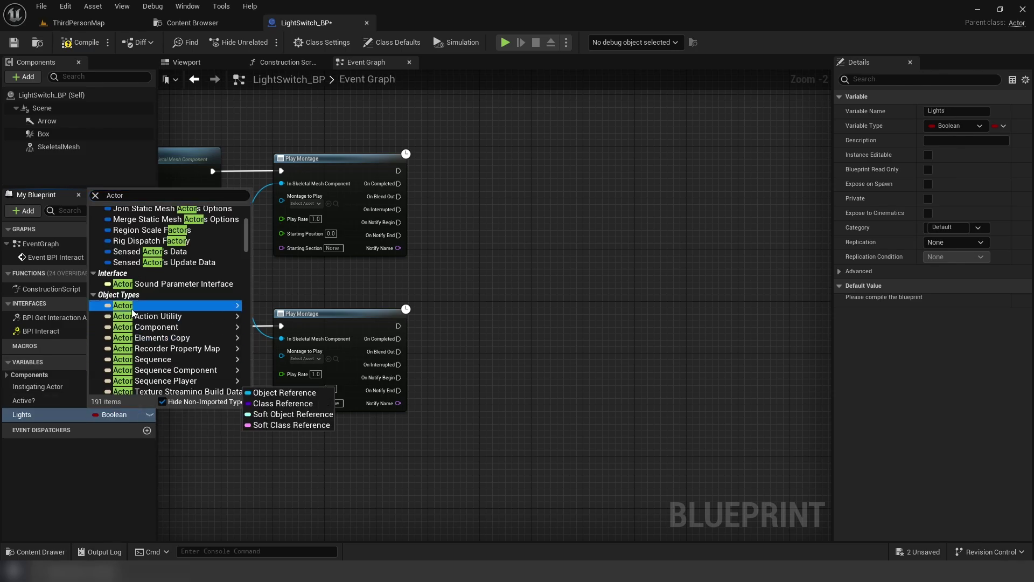
left_click(324, 303)
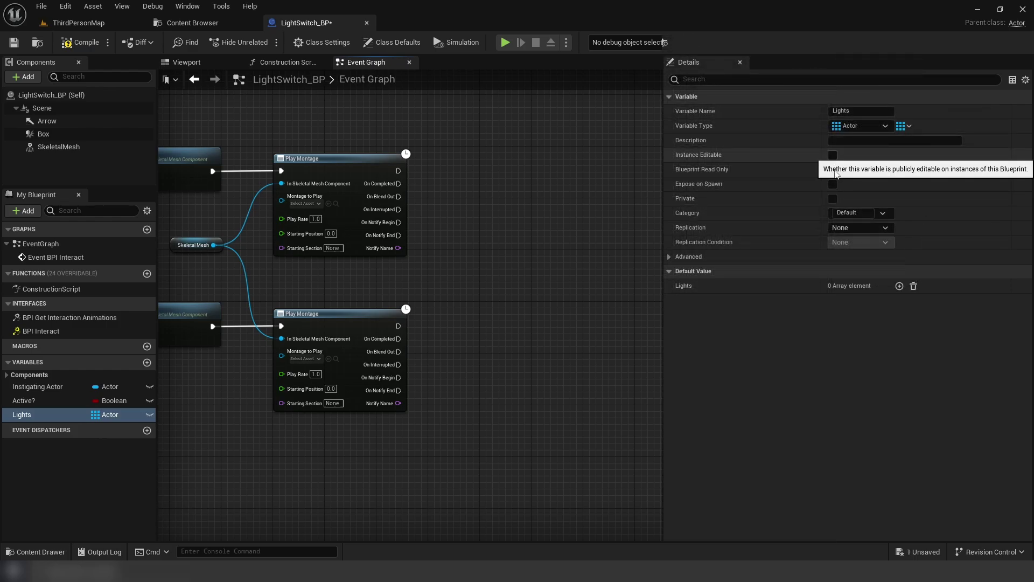
left_click(832, 154)
left_click(832, 183)
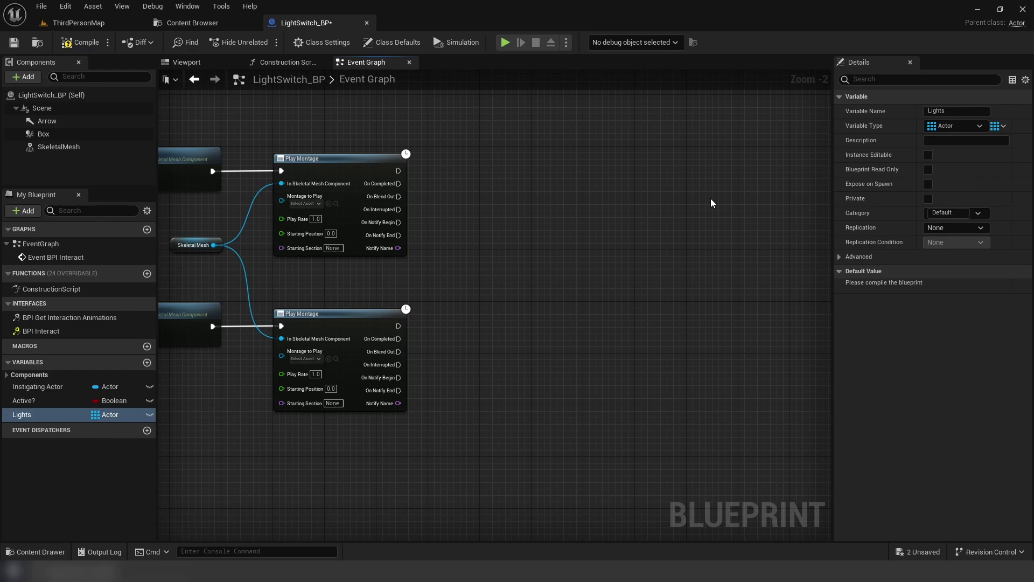
mouse_move(22, 415)
left_mouse_down("ctrl")
mouse_move(429, 283)
mouse_move(525, 236)
left_mouse_up("ctrl")
type("for each")
After both montages, loop over Lights calling BPI Interact with Active? on each
key("Return")
left_click_drag(398, 171, 544, 274)
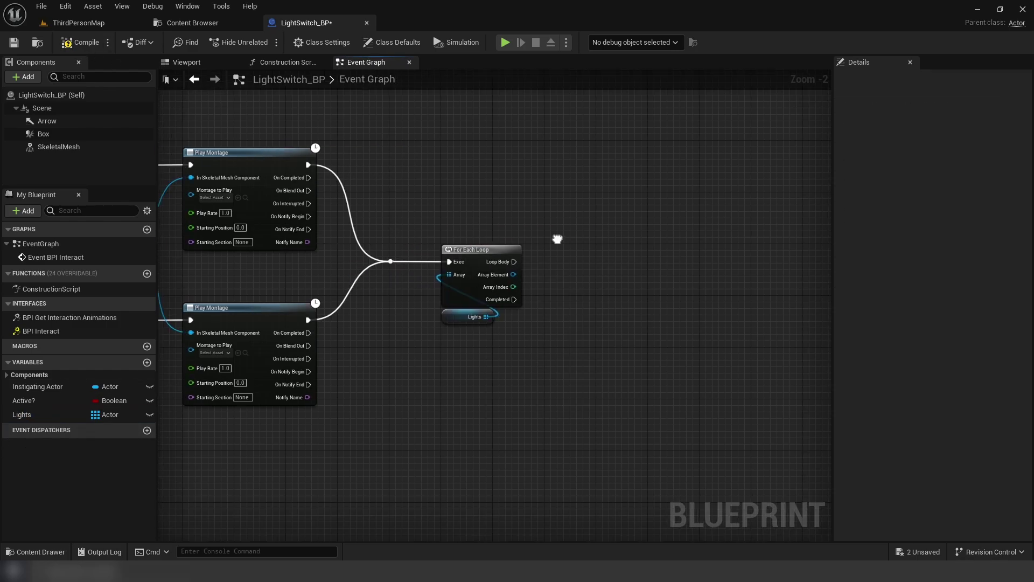
left_click_drag(443, 273, 462, 277)
left_click(566, 356)
left_click_drag(23, 400, 493, 324, "ctrl")
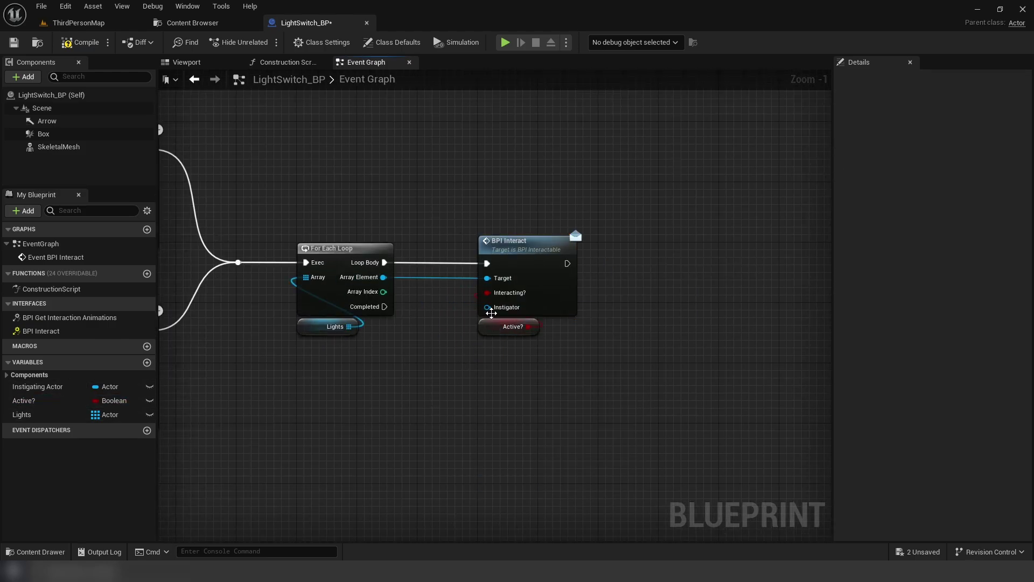
left_click_drag(410, 169, 576, 186)
double_click(514, 176)
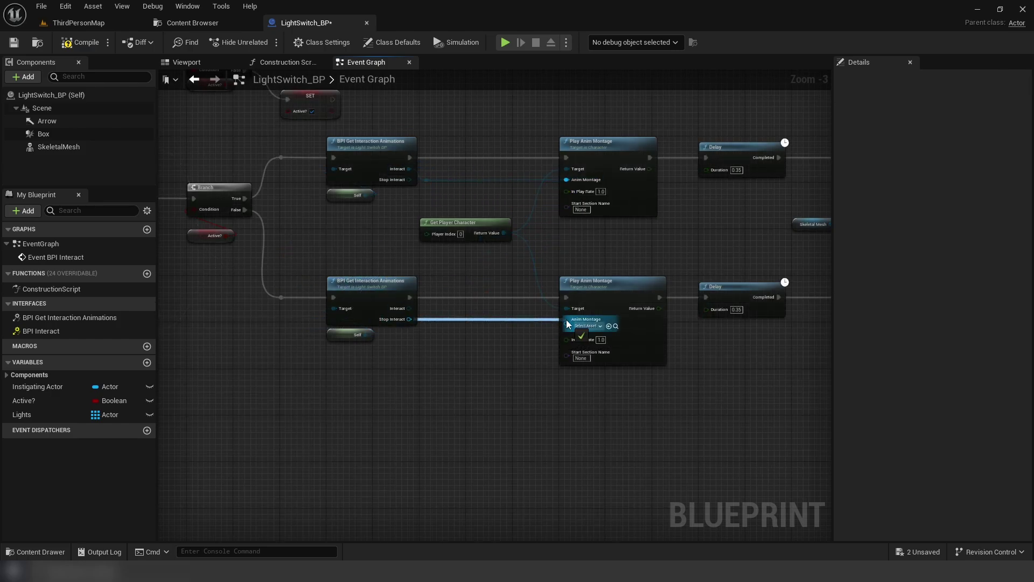
scroll(748, 396, "down", 1)
Set the upper Play Montage node to LightSwing_On and choose the lower node's montage
right_click_drag(748, 396, 178, 384)
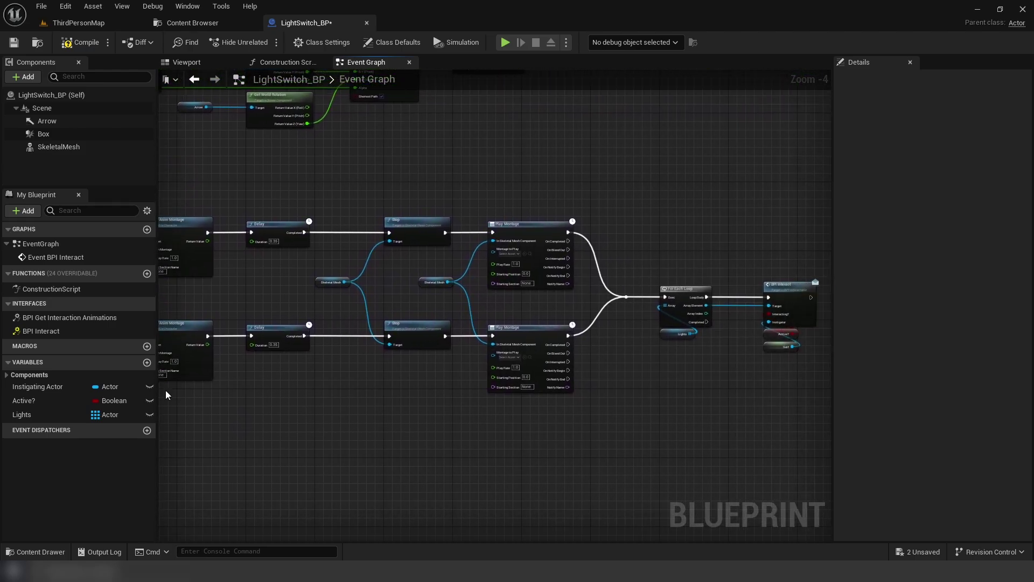
scroll(467, 296, "up", 2)
left_click(523, 234)
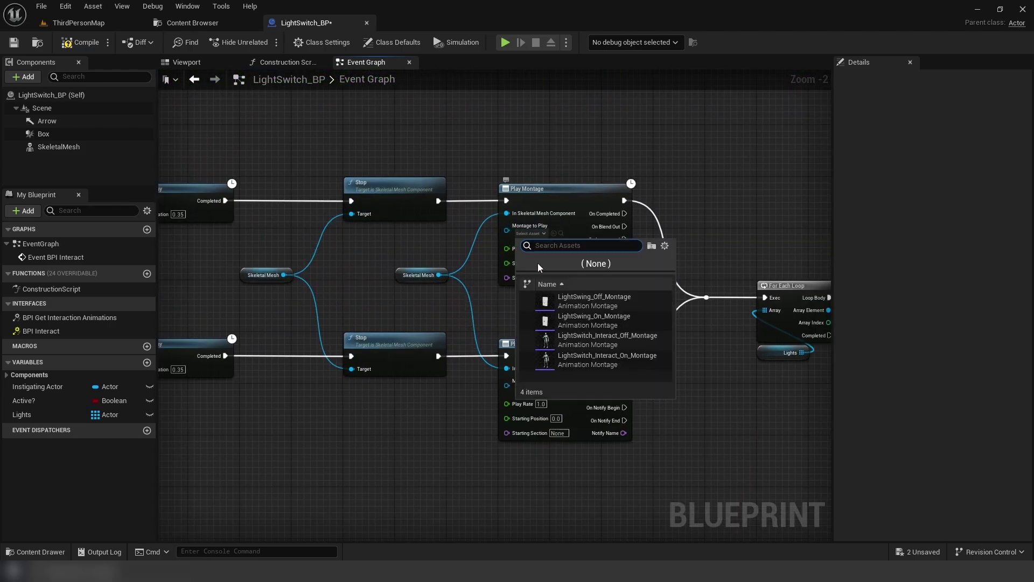
left_click(566, 323)
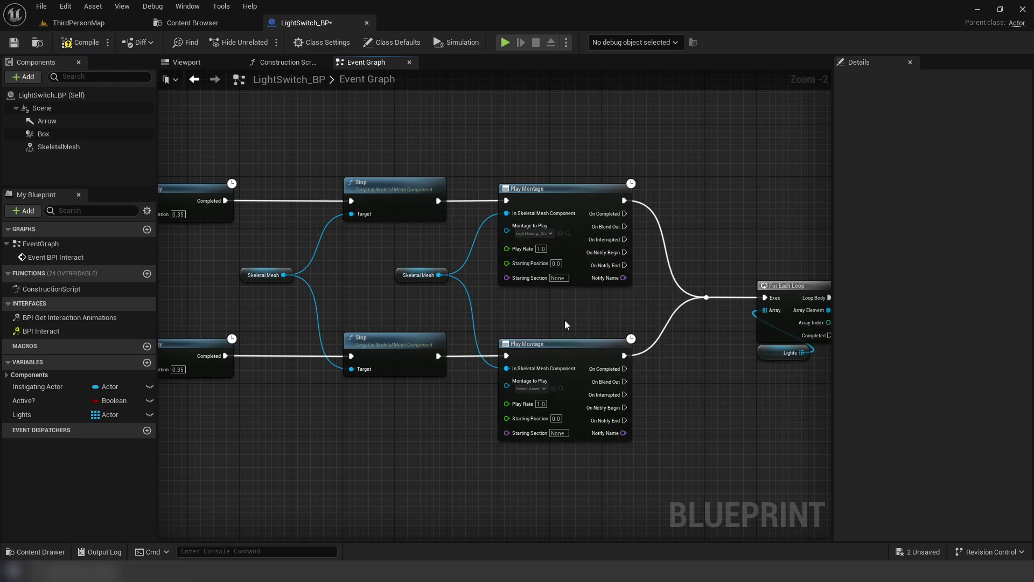
left_click(535, 390)
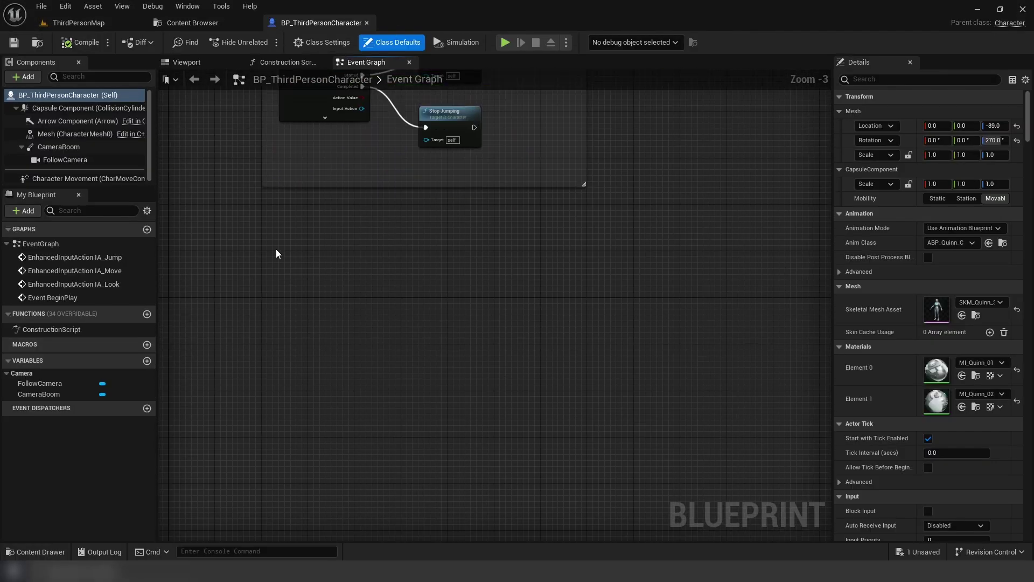
Add an E key event and a Line Trace By Channel node
right_click(278, 253)
type("1")
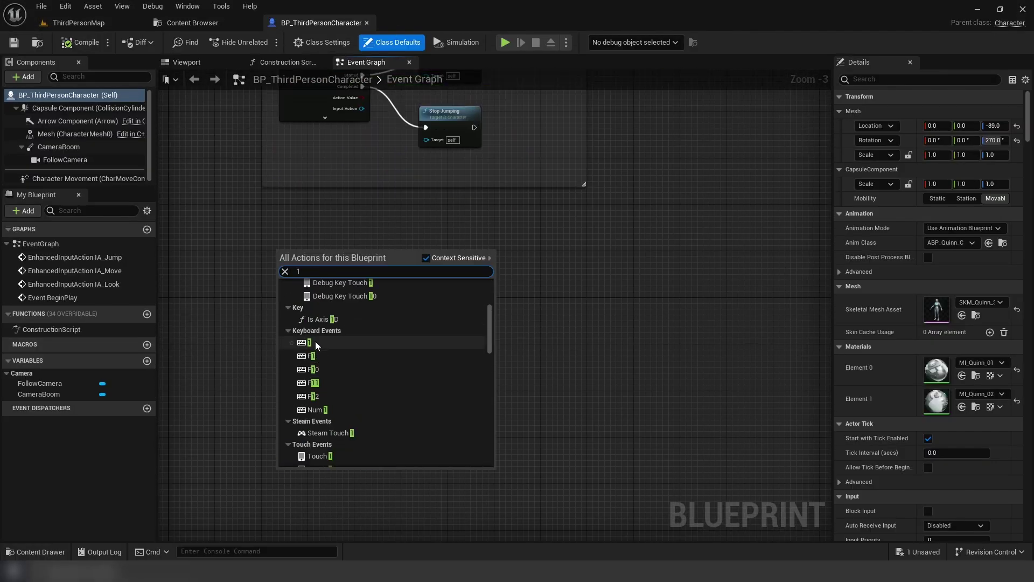
left_click(315, 345)
right_click(468, 212)
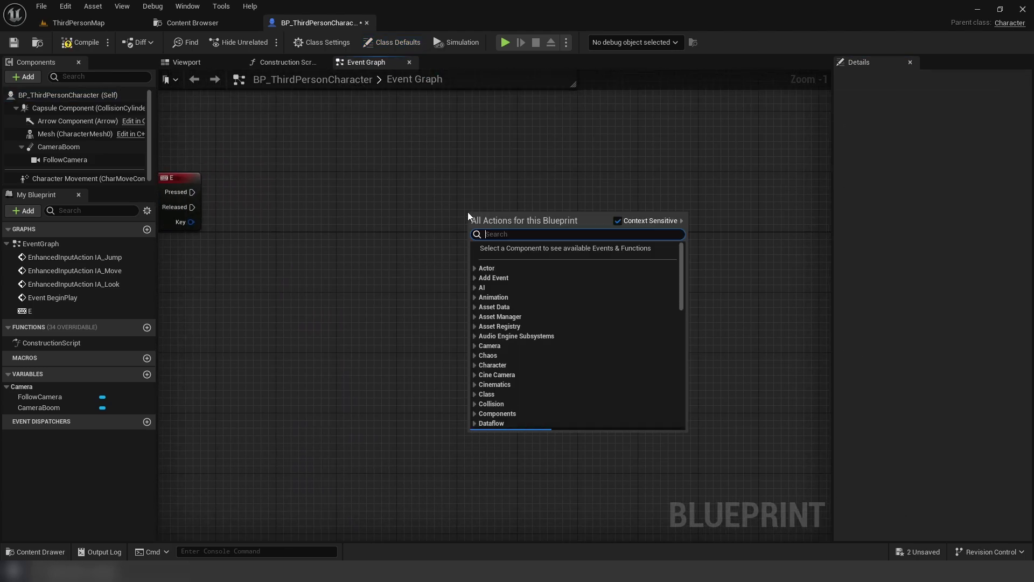
type("Linetrace")
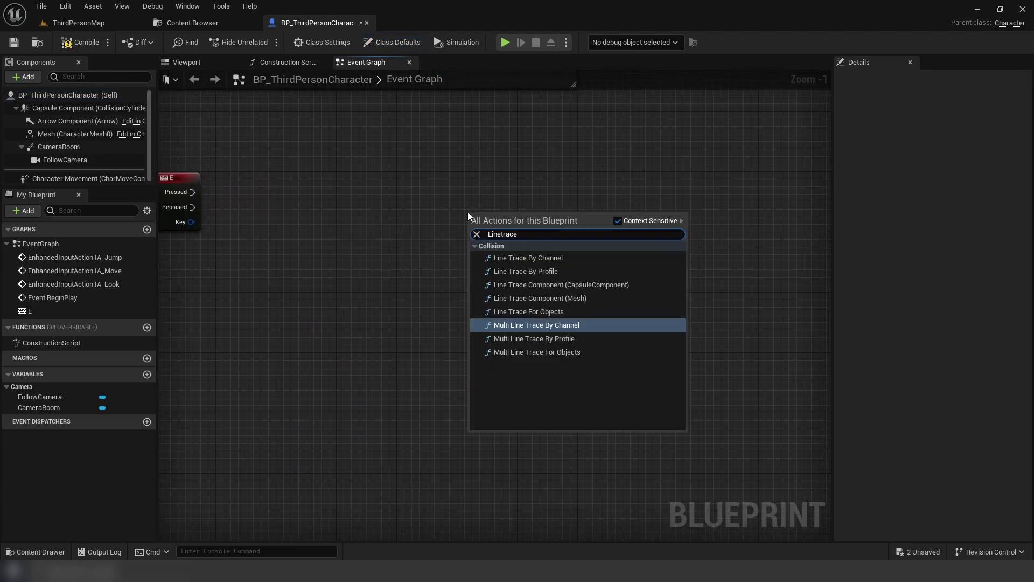
left_click(528, 258)
Add Follow Camera's world location to its forward vector scaled by 250
mouse_move(39, 397)
left_mouse_down()
mouse_move(295, 250)
mouse_move(383, 243)
left_mouse_up()
type("get world location")
key("Return")
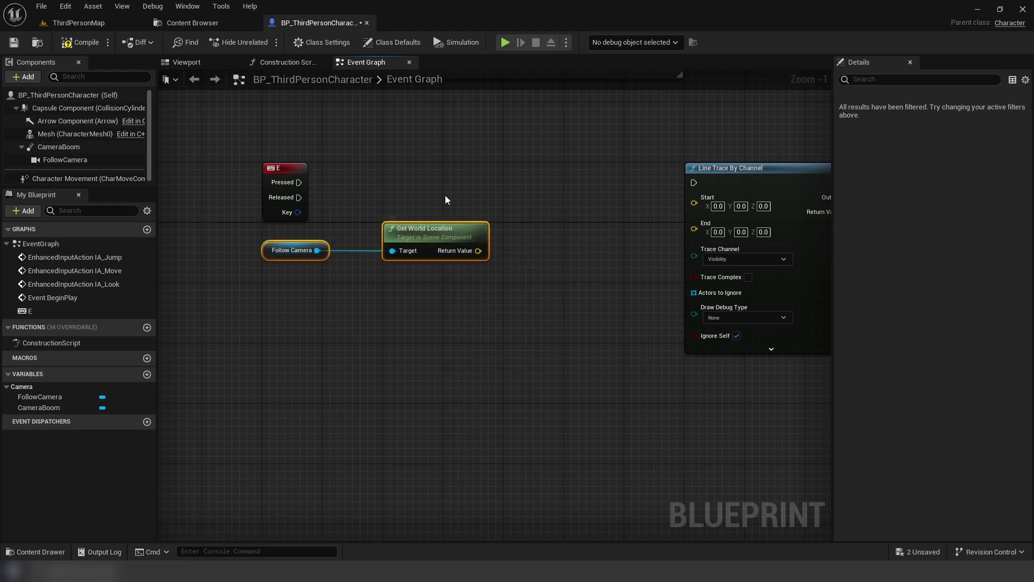
left_click_drag(317, 250, 355, 290)
type("get world rotation")
key("Return")
left_click_drag(479, 296, 532, 292)
type("get forward vector")
key("Return")
left_click_drag(348, 294, 420, 301)
type("multiply")
key("Return")
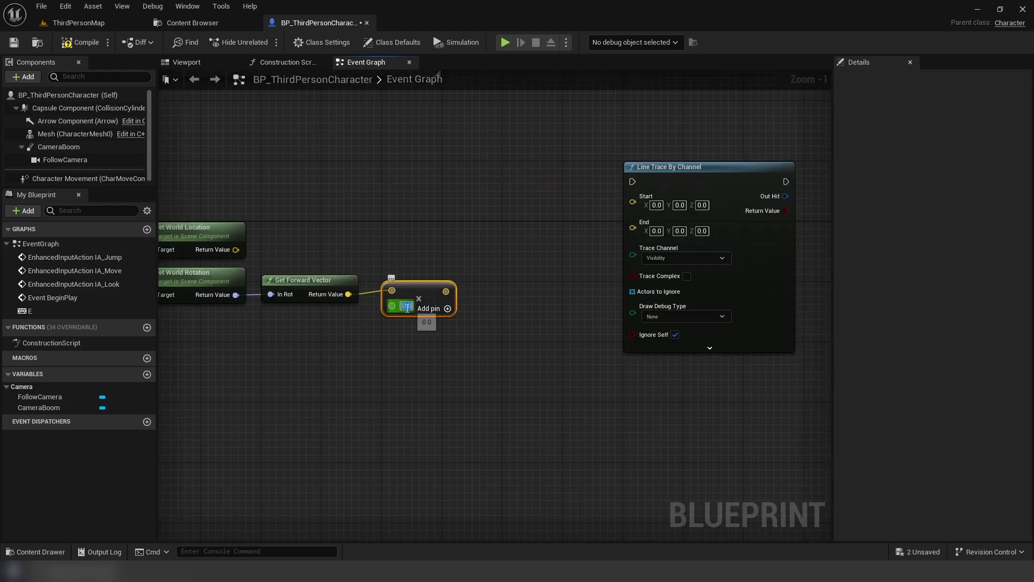
type("250")
key("Return")
right_click_drag(407, 306, 520, 266)
left_click_drag(311, 232, 311, 248)
left_click_drag(347, 209, 591, 216)
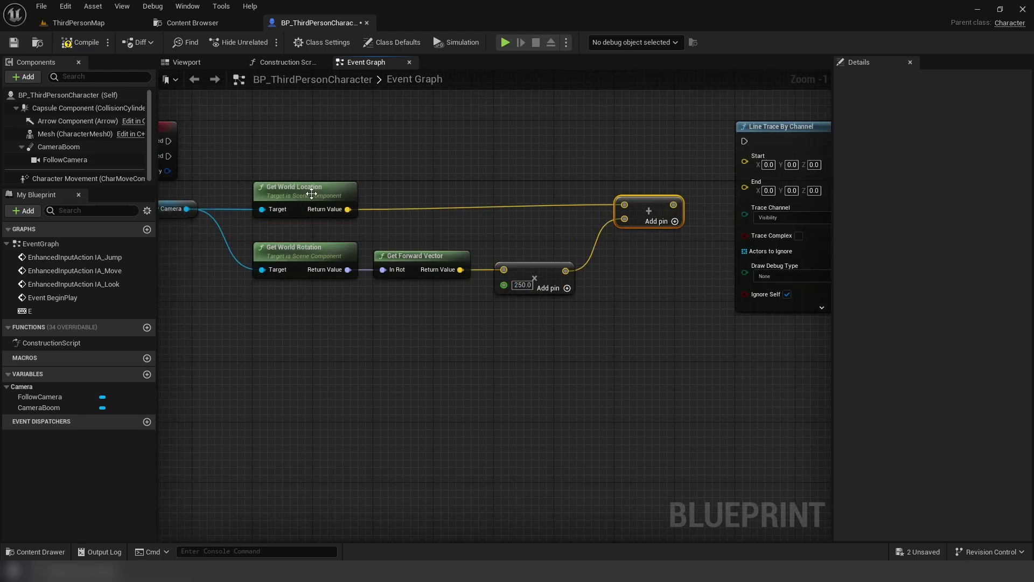
Duplicate the forward-vector chain, wire the combined vector into trace End, and add a Branch
key("ctrl+c")
key("ctrl+v")
left_click_drag(218, 349, 323, 278)
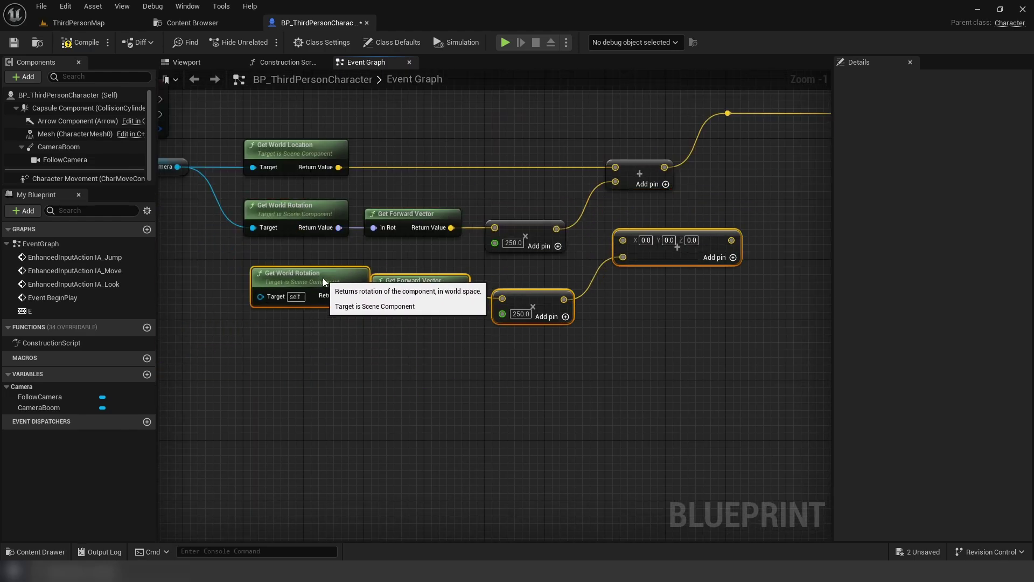
right_click_drag(299, 334, 484, 326)
left_click_drag(323, 158, 318, 223)
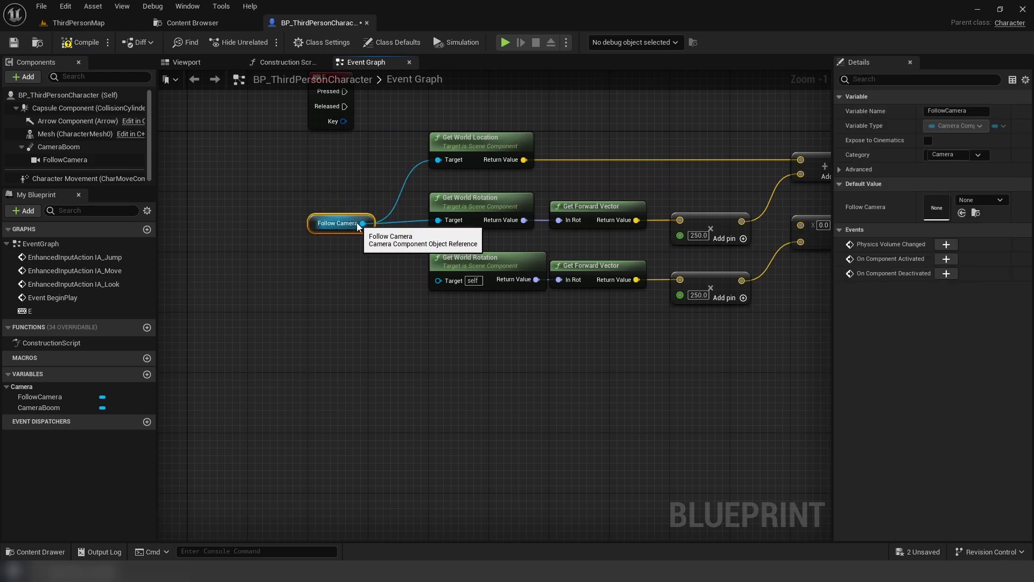
left_click_drag(443, 282, 443, 282)
right_click_drag(443, 281, 111, 305)
left_click(363, 319)
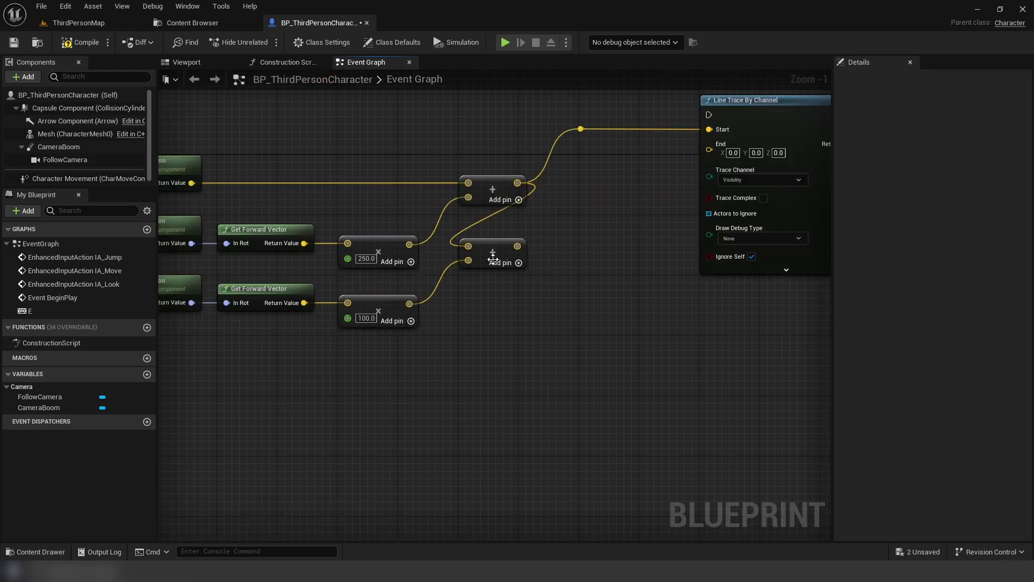
mouse_move(491, 256)
left_mouse_down()
mouse_move(611, 237)
mouse_move(710, 149)
left_mouse_up()
right_click_drag(808, 106, 460, 196)
left_click(459, 196)
Feed the trace result into the Branch, adding Multi Sphere Trace By Channel on True
left_click_drag(388, 237, 489, 240)
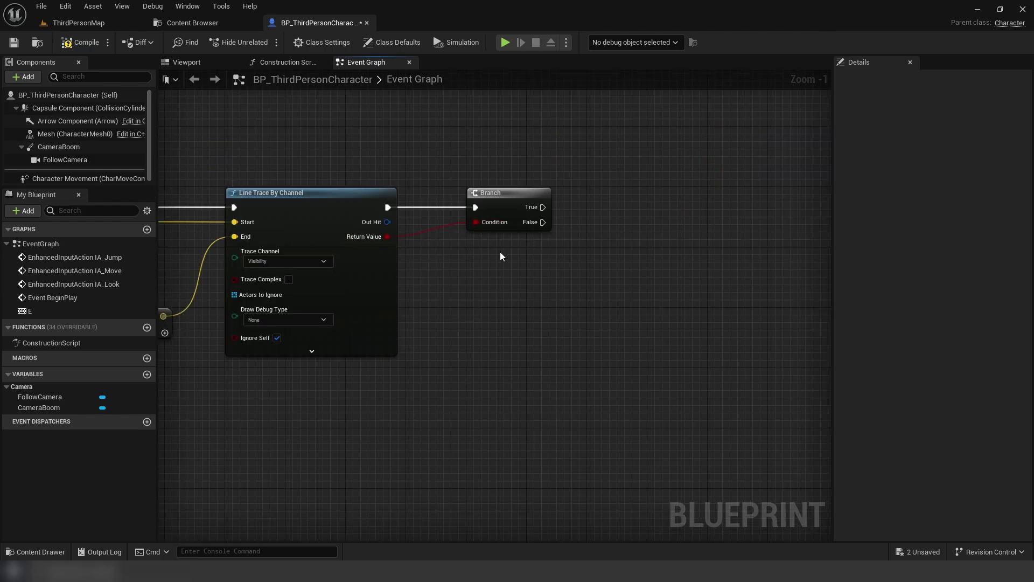
right_click_drag(512, 259, 423, 256)
left_click_drag(357, 201, 342, 200)
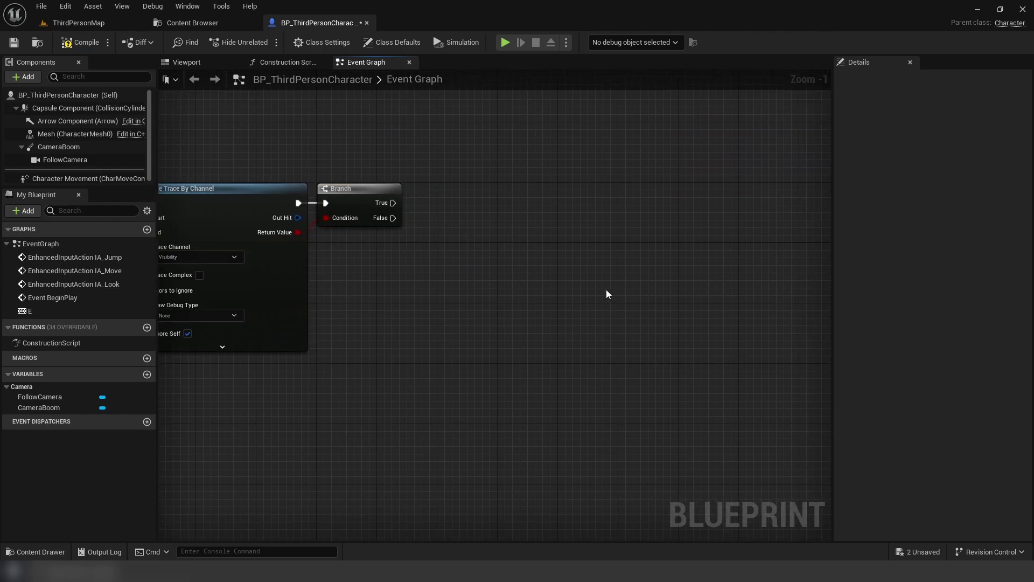
right_click_drag(603, 282, 499, 254)
type("multi sp")
mouse_move(243, 158)
left_mouse_down()
mouse_move(407, 176)
mouse_move(500, 153)
left_mouse_up()
key("Return")
Break the line trace hit and connect Impact Point to the sphere trace End
right_click_drag(187, 186, 318, 186)
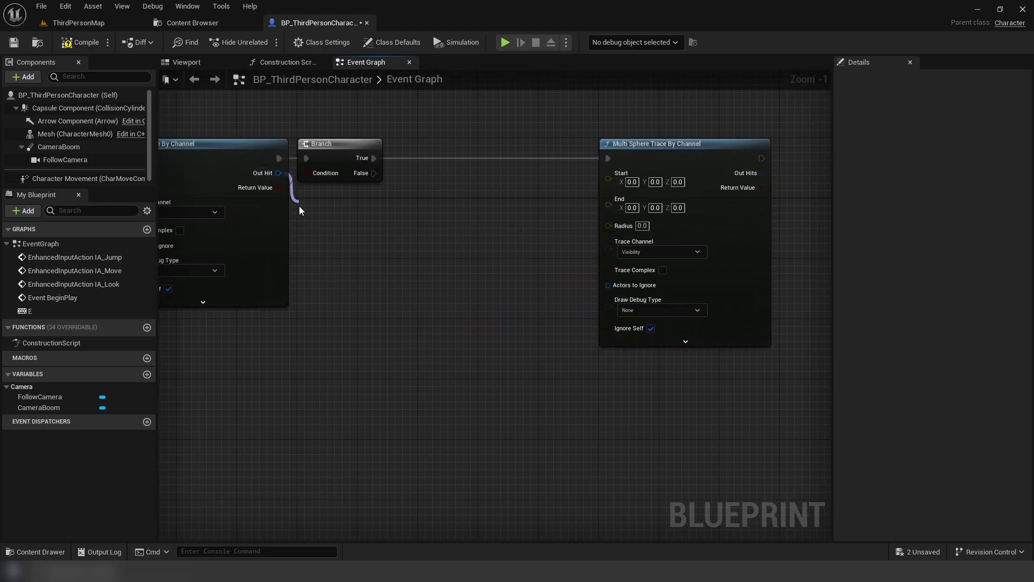
key("ctrl+v")
mouse_move(381, 291)
left_mouse_down()
mouse_move(580, 241)
mouse_move(609, 173)
mouse_move(418, 295)
mouse_move(381, 292)
left_mouse_up()
left_click(378, 477)
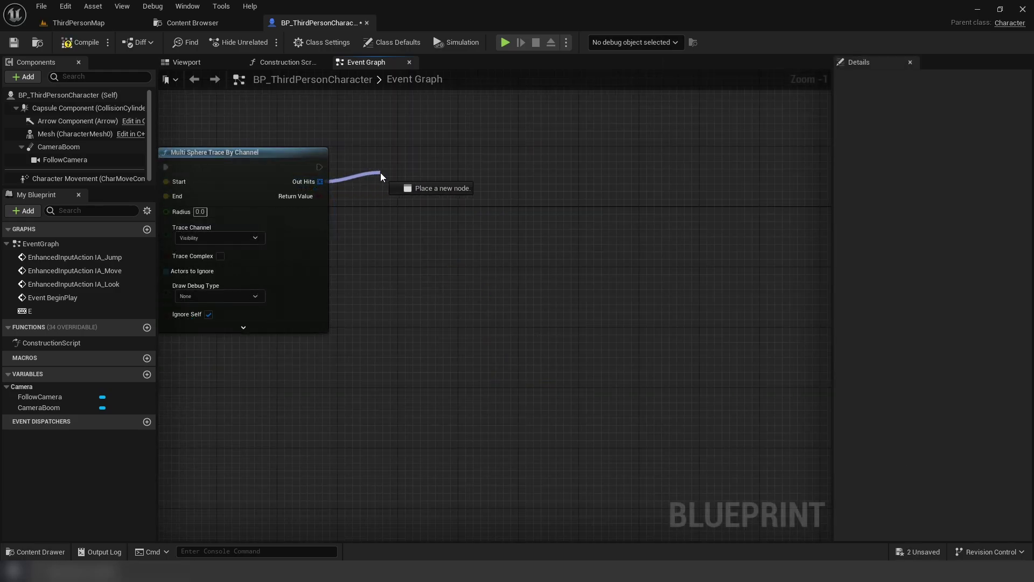
Loop over Out Hits and check each Hit Actor implements BPI Interactable
left_click_drag(381, 172, 392, 236)
type("For")
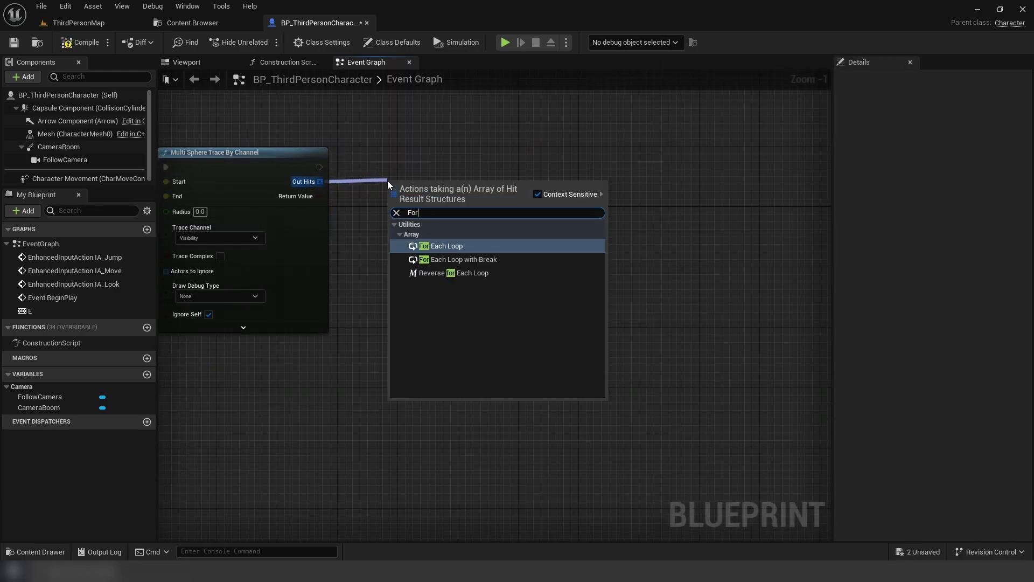
key("Return")
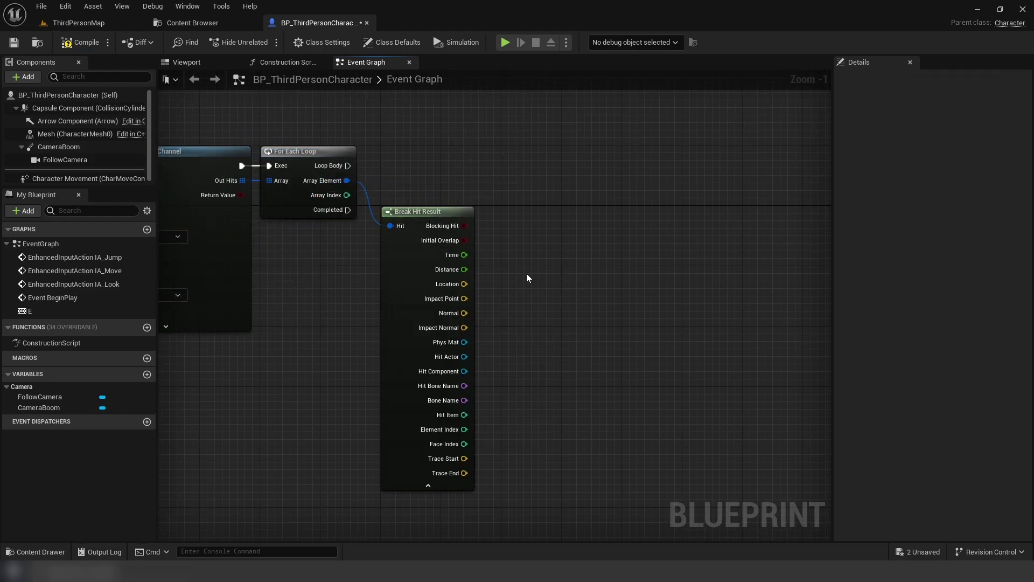
left_click_drag(465, 357, 590, 289)
type("Implemen")
key("Return")
left_click(602, 310)
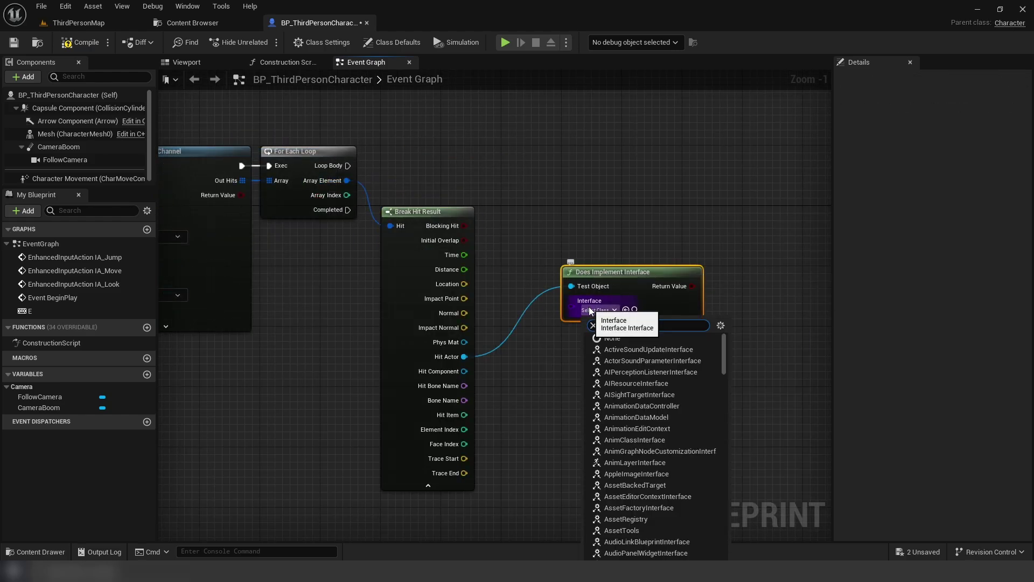
type("Interact")
key("Return")
Branch in the loop body to call BPI Interact with Self as instigator
mouse_move(204, 148)
left_mouse_down()
mouse_move(668, 148)
mouse_move(536, 278)
left_mouse_up()
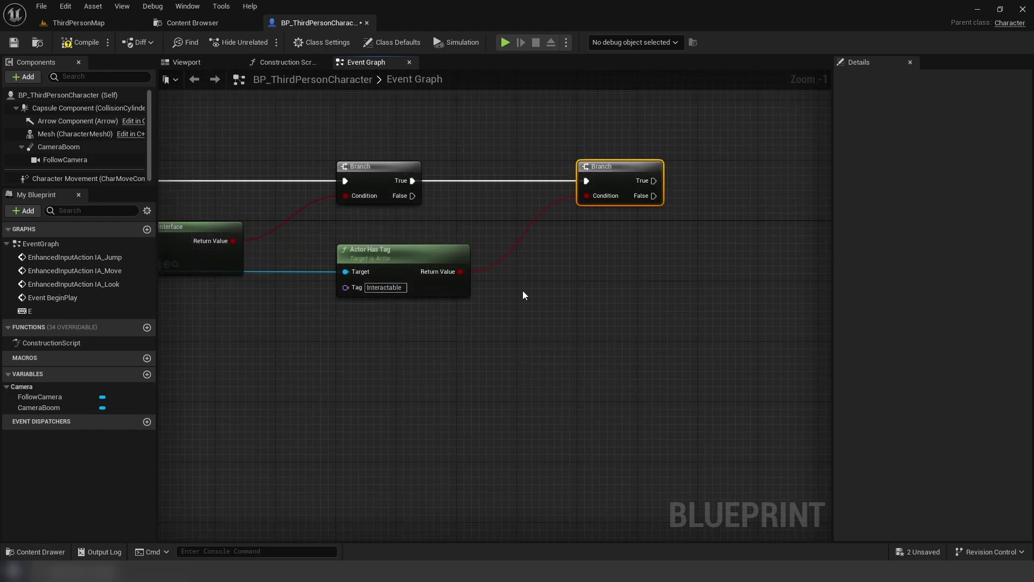
type("Interact")
key("Return")
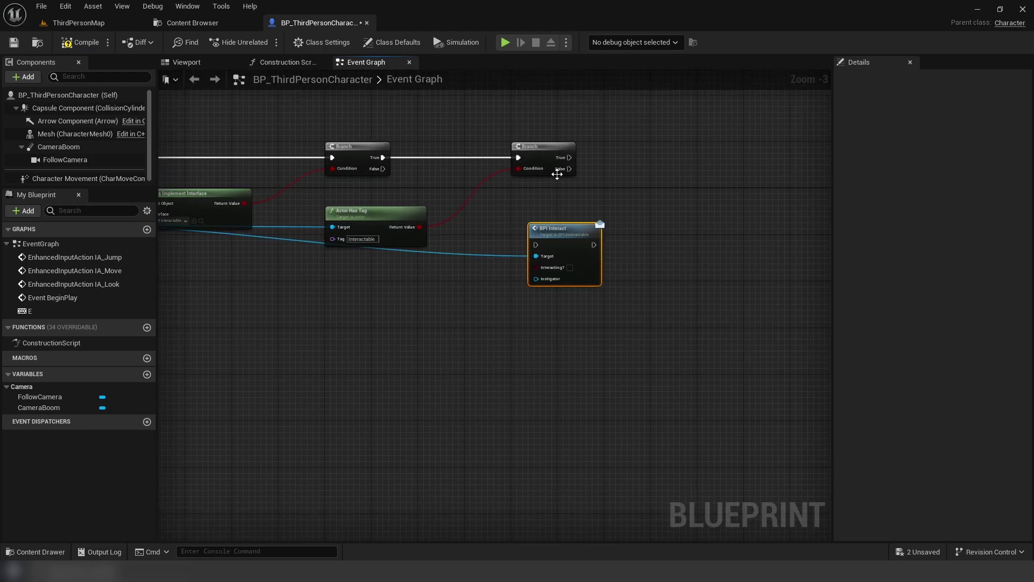
scroll(550, 243, "up", 3)
left_click_drag(538, 242, 572, 263)
type("self")
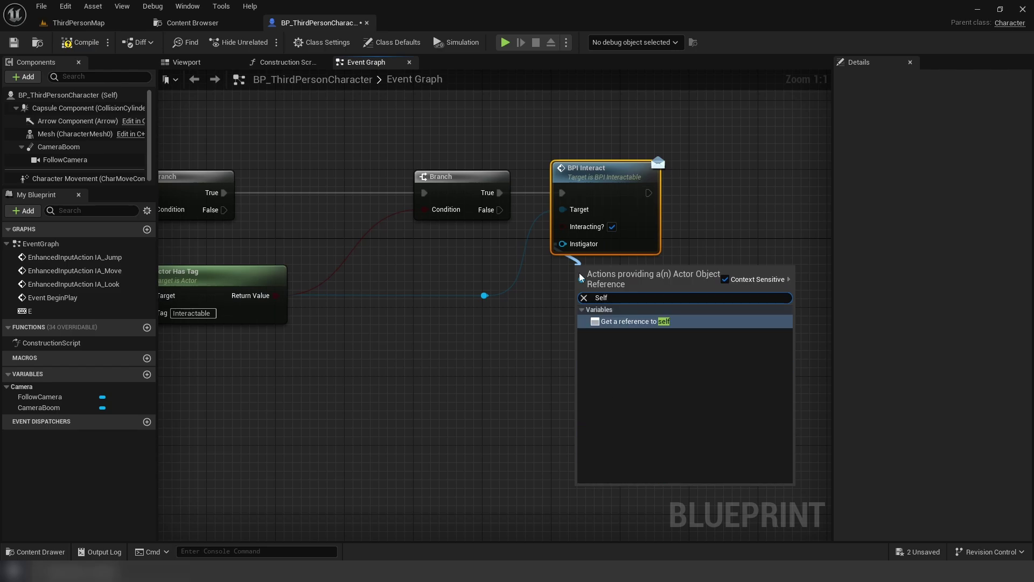
key("Return")
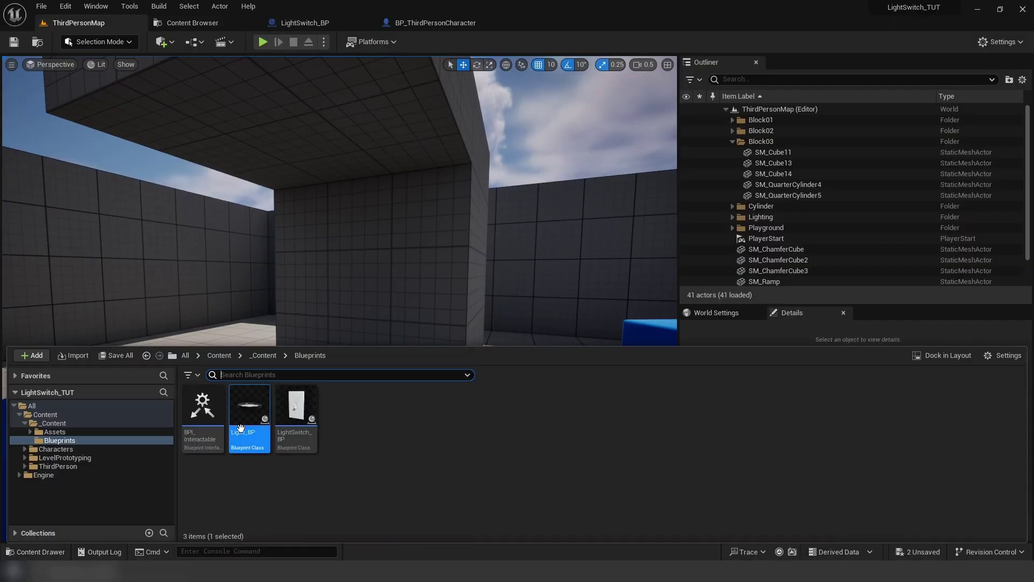
Place LightSwitch_BP on the wall and a Light_BP in the room
left_click_drag(355, 319, 353, 306)
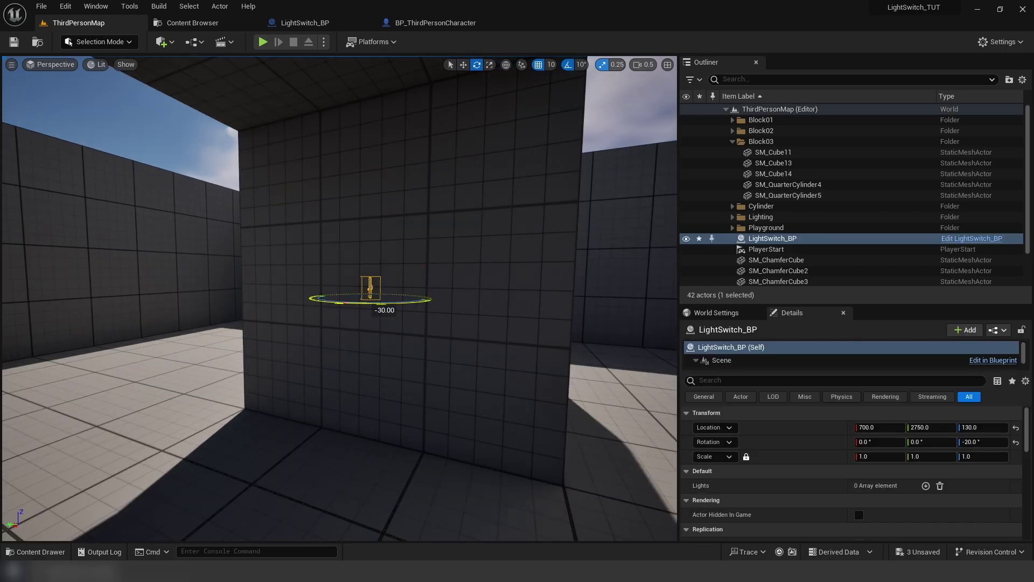
left_click(36, 551)
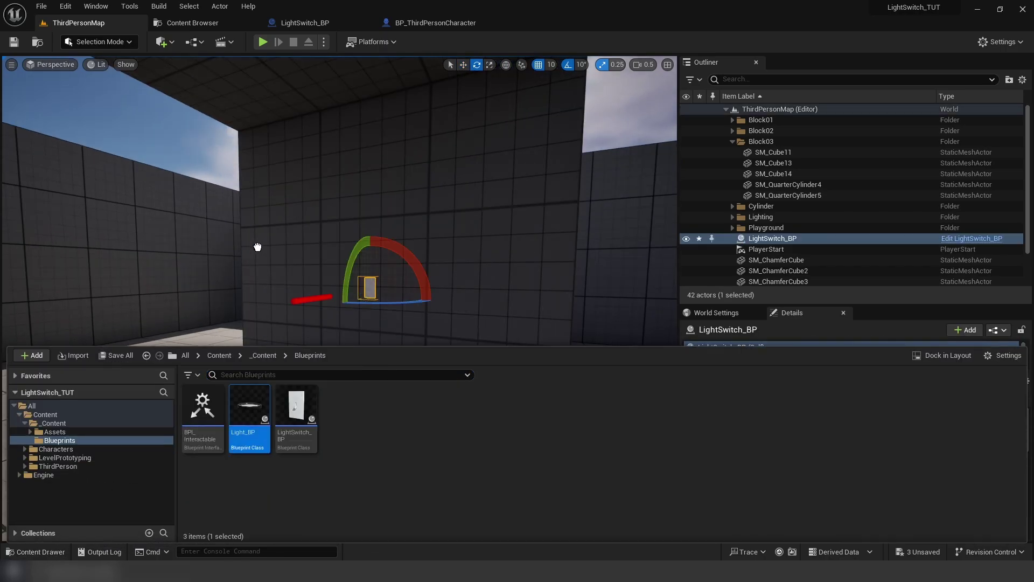
left_click_drag(316, 81, 315, 89)
Assign Light_BP to the switch's Lights Index[0] and pick a peach light colour
left_click(773, 249)
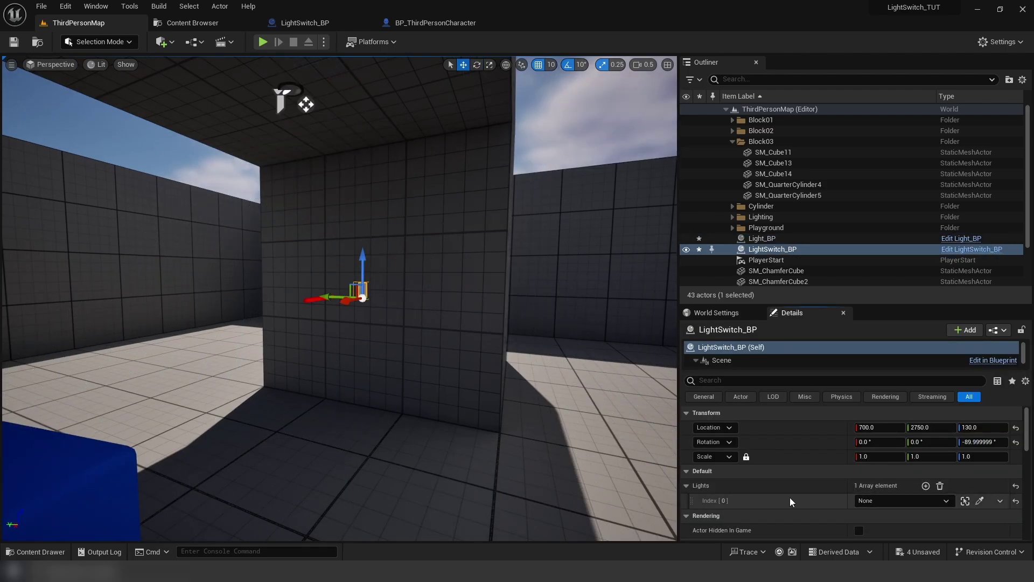
left_click(873, 501)
left_click(884, 398)
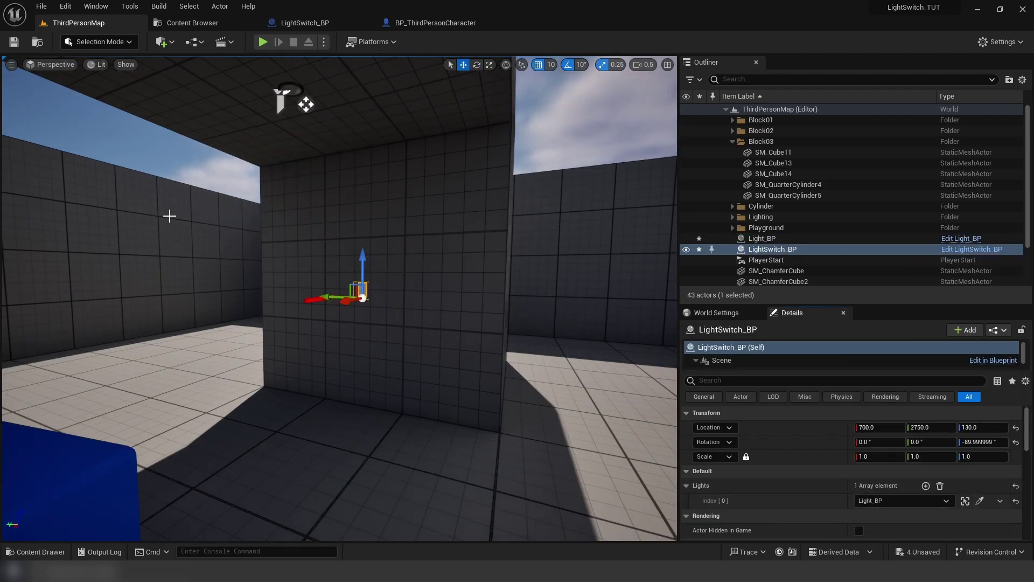
left_click(723, 374)
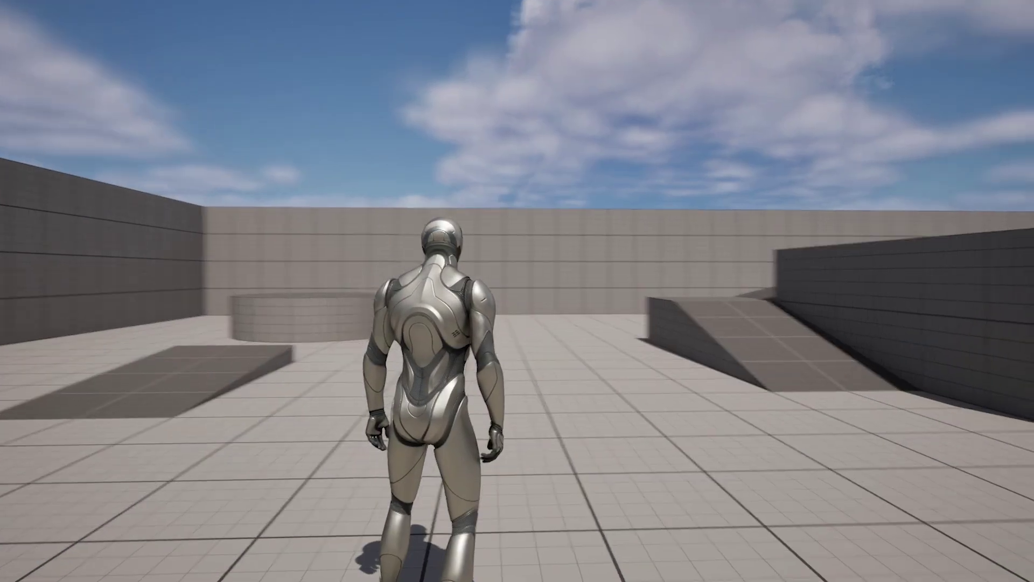
Run the mannequin forward with W through ThirdPersonMap
key("w")
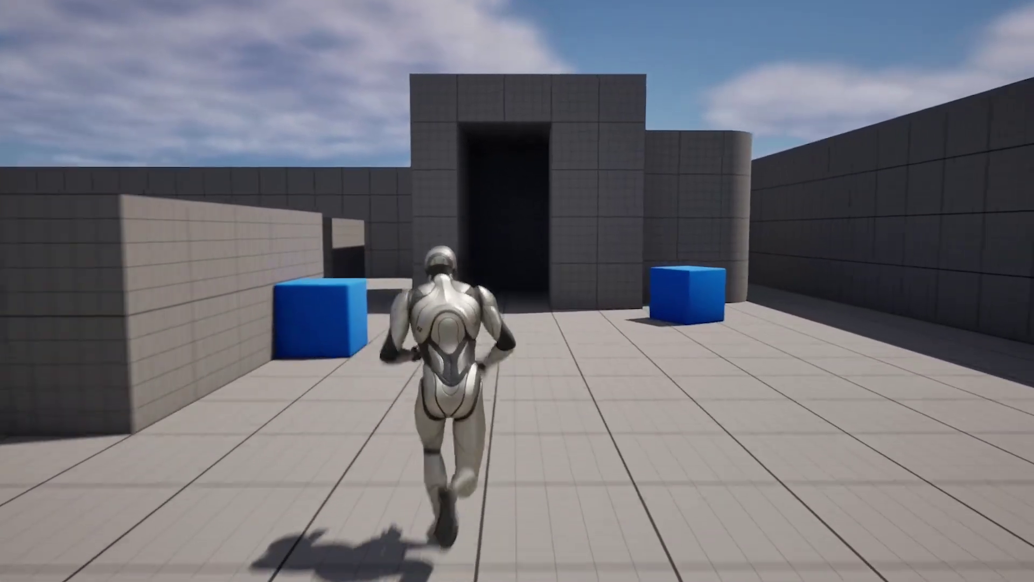